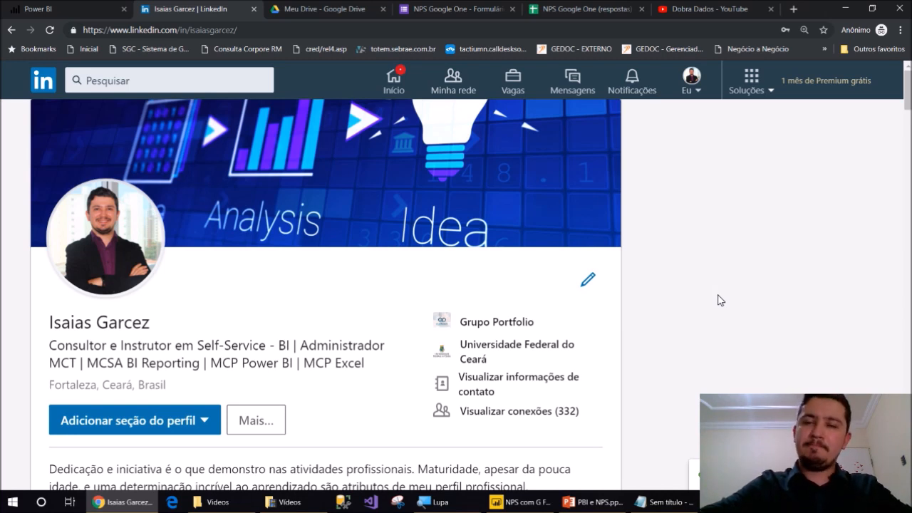
Switch to the 'Meu Drive - Google Drive' browser tab showing the Formulários and Videos folders
click(349, 10)
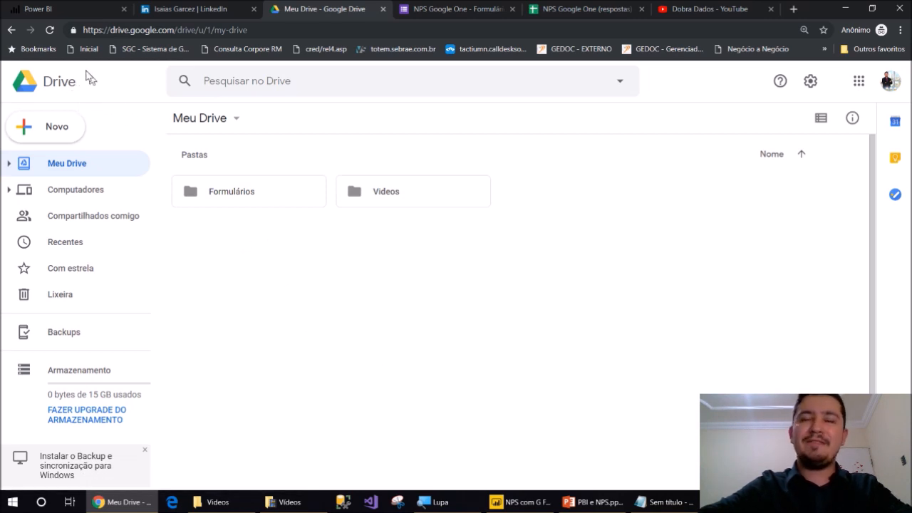
Create a blank Google Form from My Drive's right-click Mais > Formulários Google menu
right_click(383, 259)
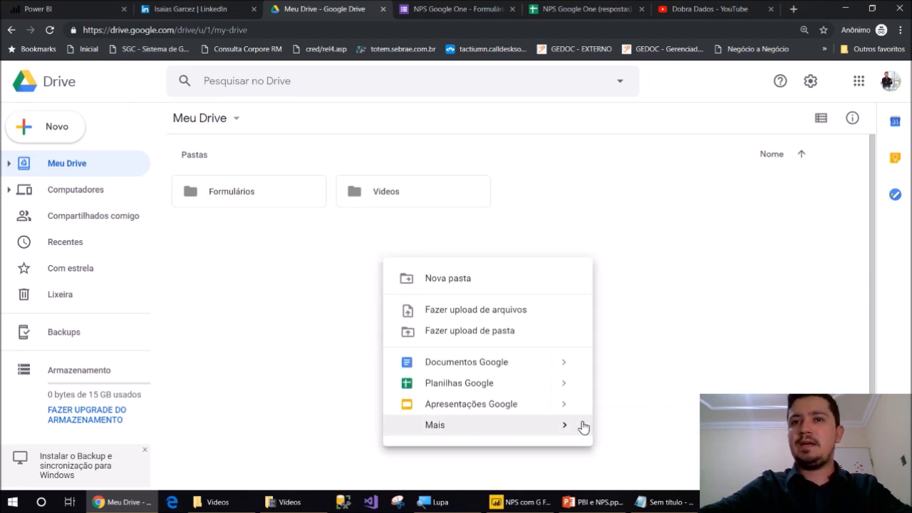
mouse_move(585, 426)
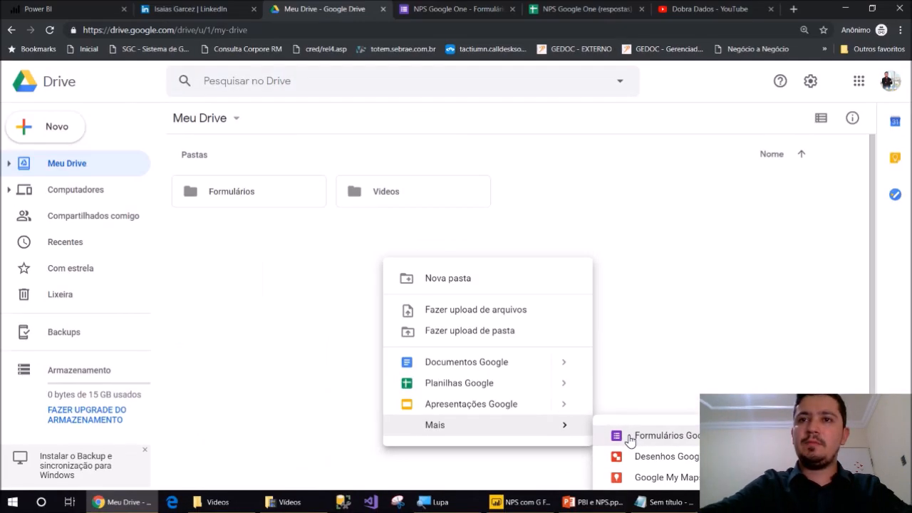
click(630, 436)
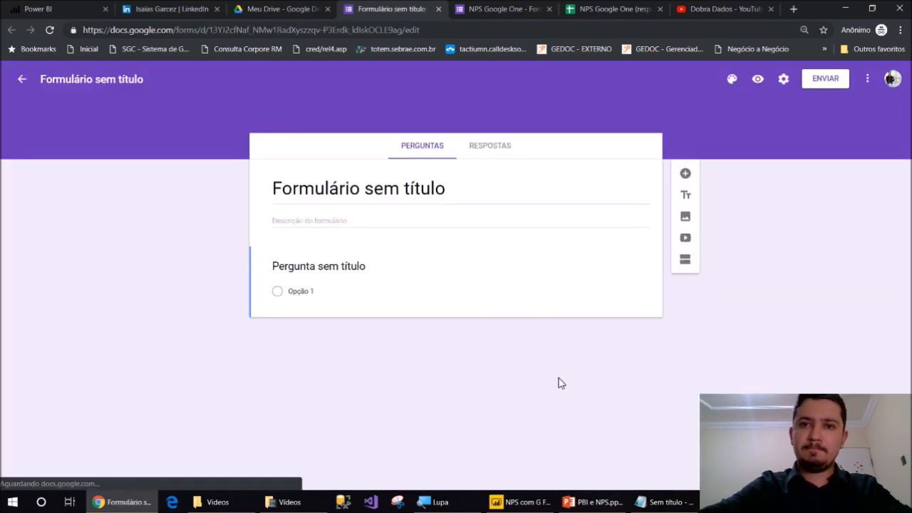
Title the form 'NPS G Forms', name the first question 'Qual Seu Nome', and add a second question
click(360, 190)
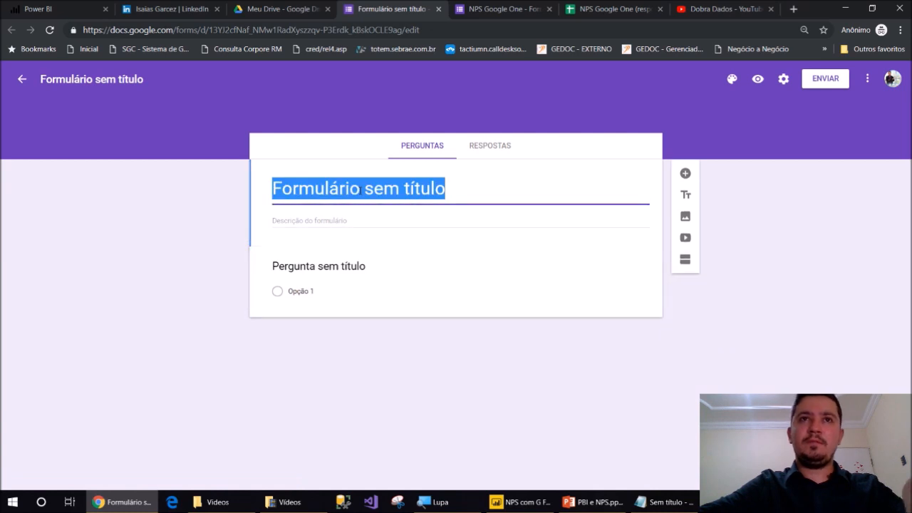
text(NP)
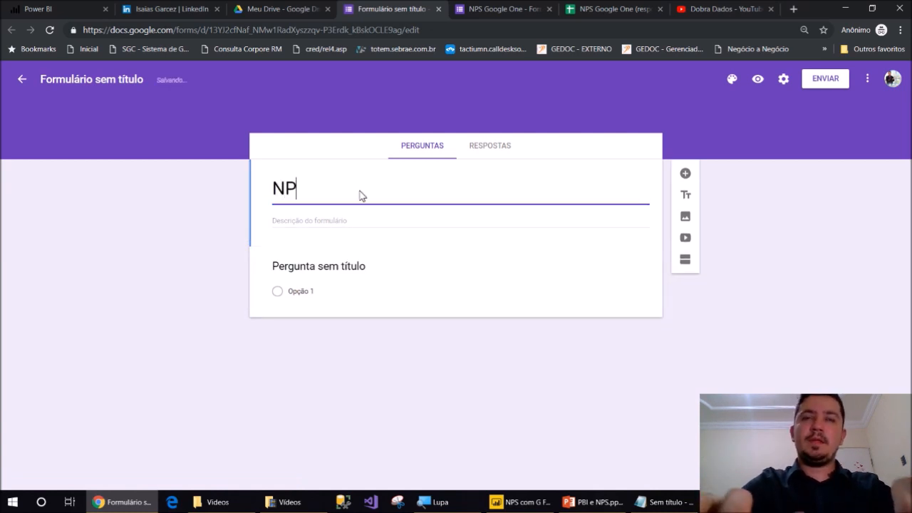
text(S G Forms)
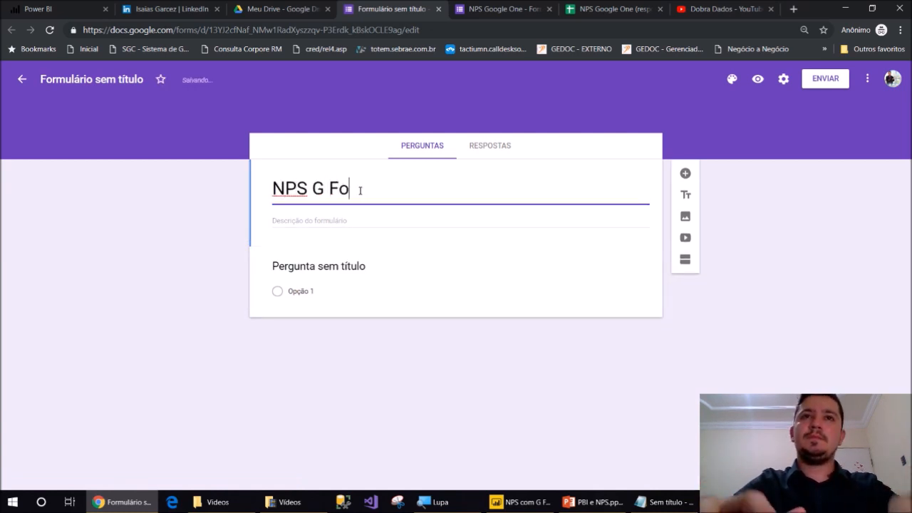
click(345, 267)
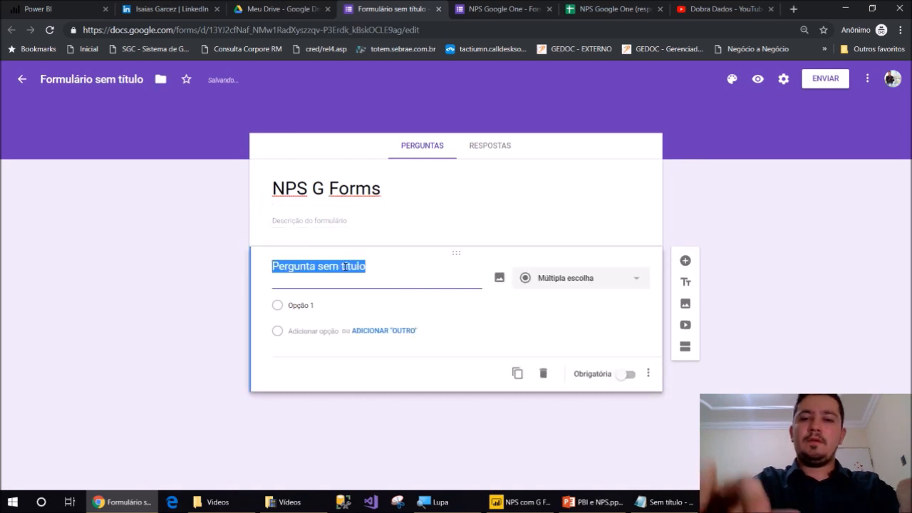
text(Qual Seu)
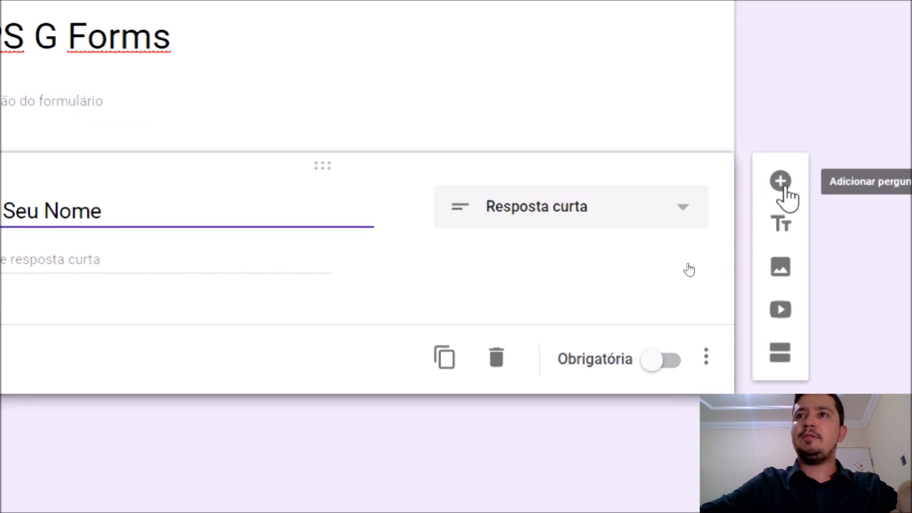
click(782, 187)
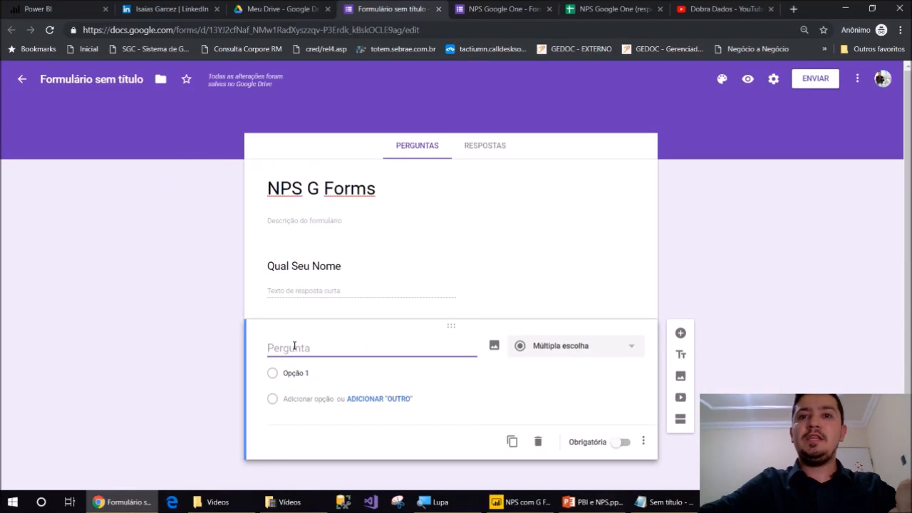
click(595, 502)
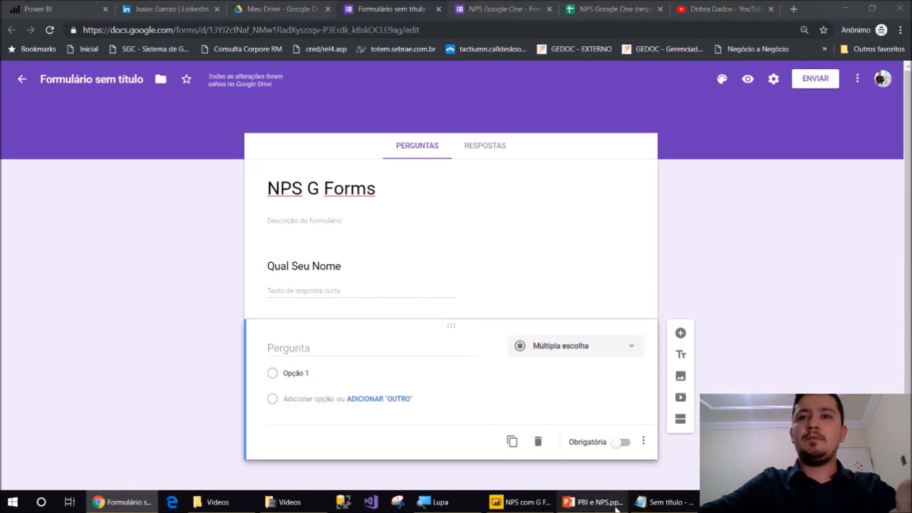
Paste the 0-to-10 recommendation question from the NPS slide into the form's second question
key(Down)
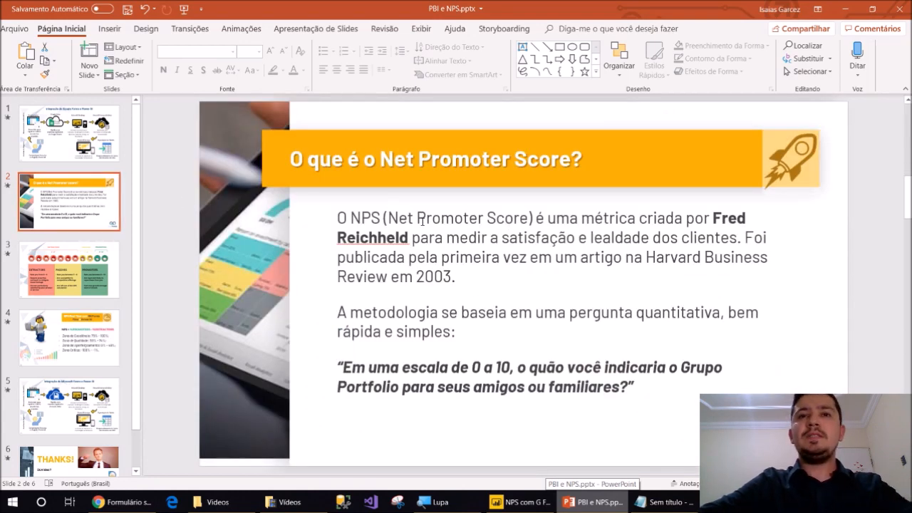
drag(345, 366, 642, 394)
key(ctrl+c)
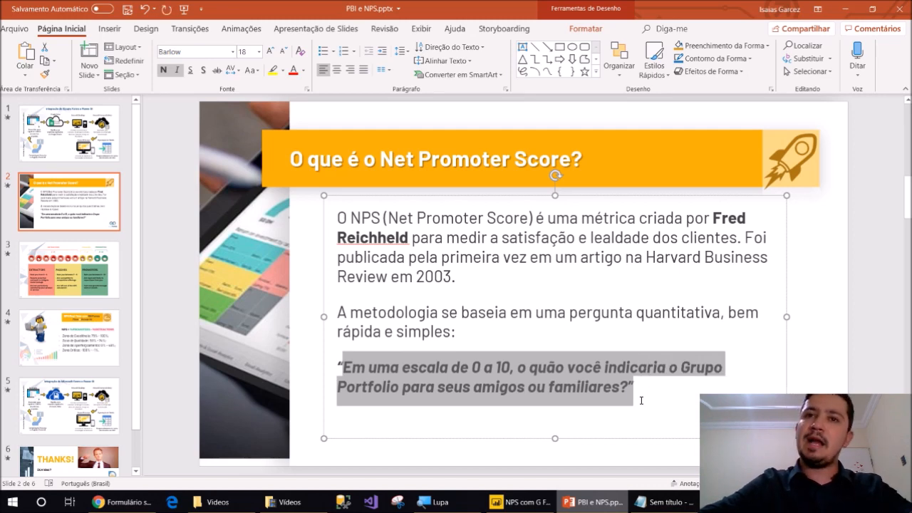
key(alt+Tab)
key(ctrl+v)
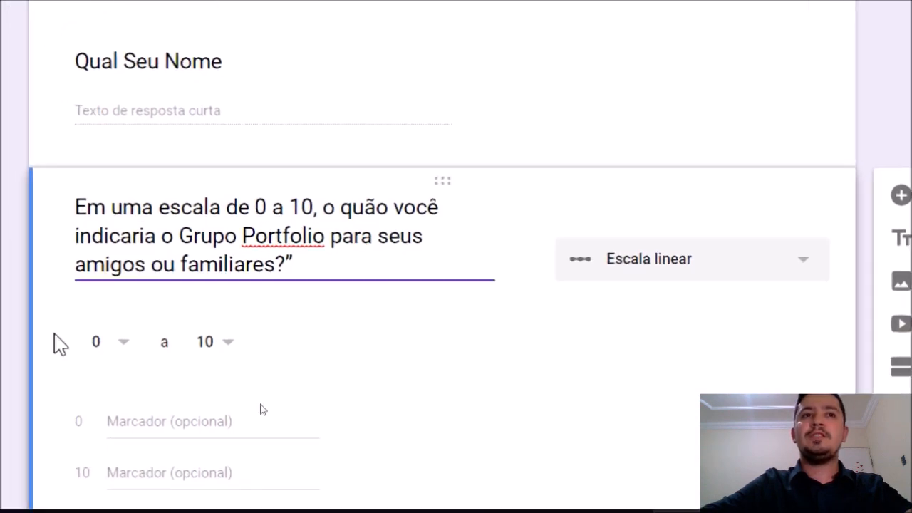
Label the scale ends 'Nada Provável' for 0 and 'Extremamente Provável' for 10
click(133, 421)
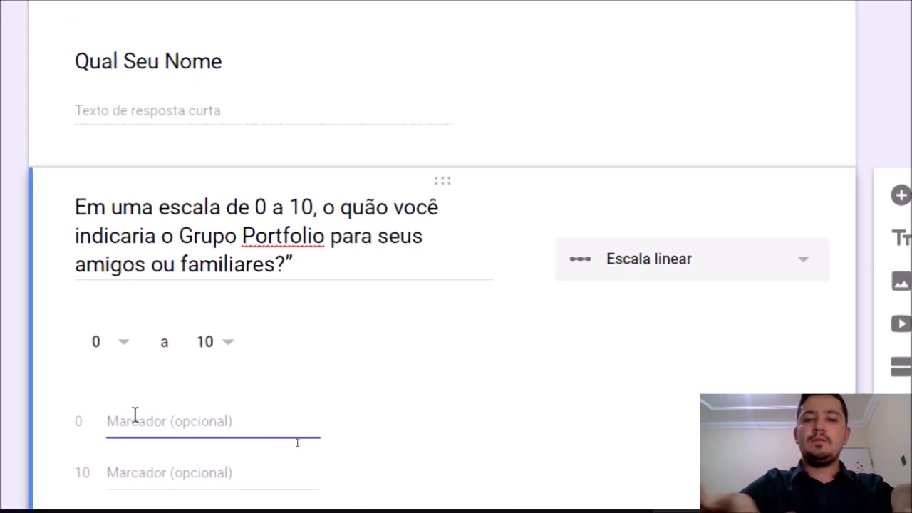
text(Nada Pró)
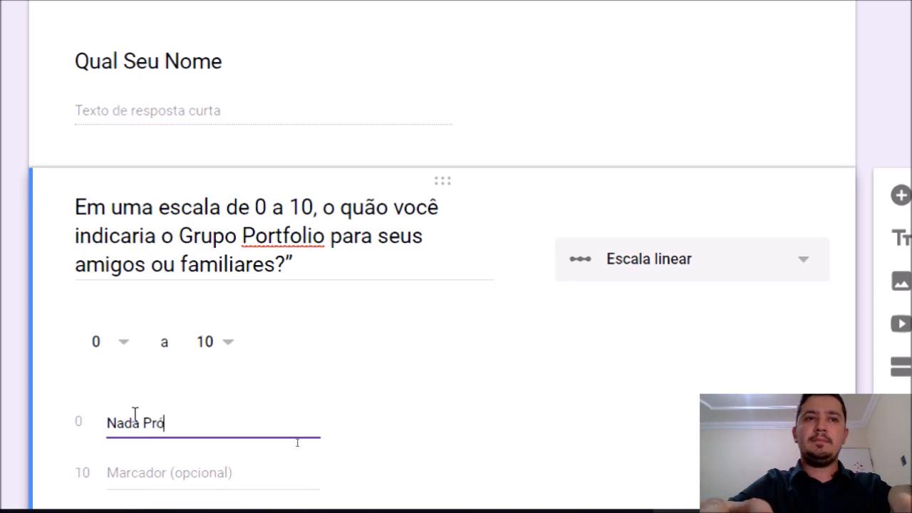
key(BackSpace)
text(ovável)
key(Tab)
text(Extre)
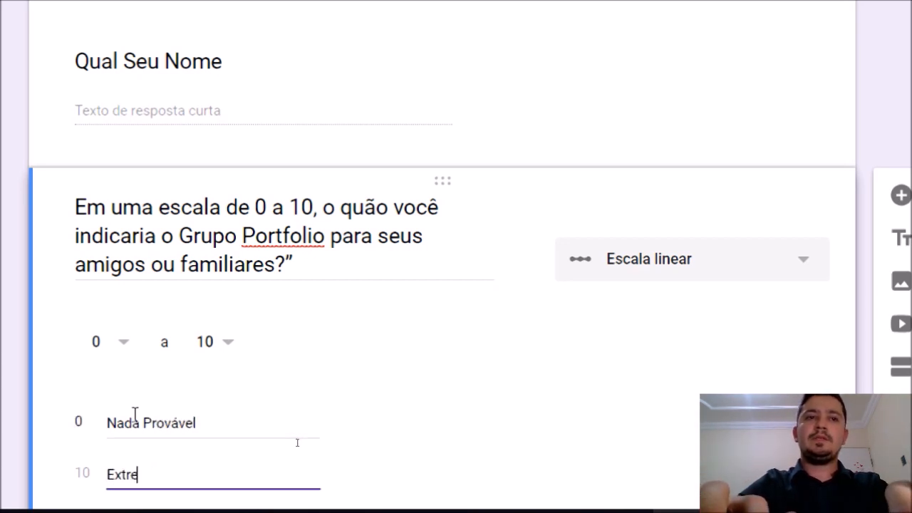
text(mamente Prov)
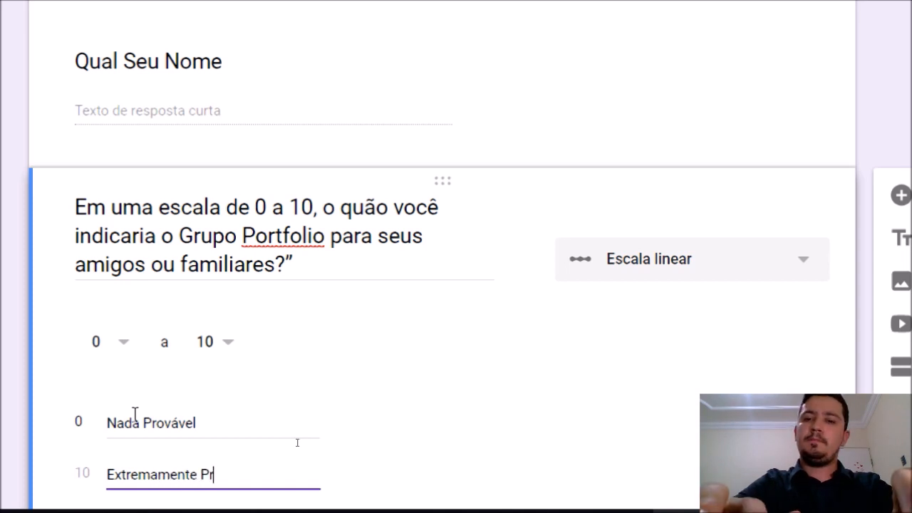
text(ável)
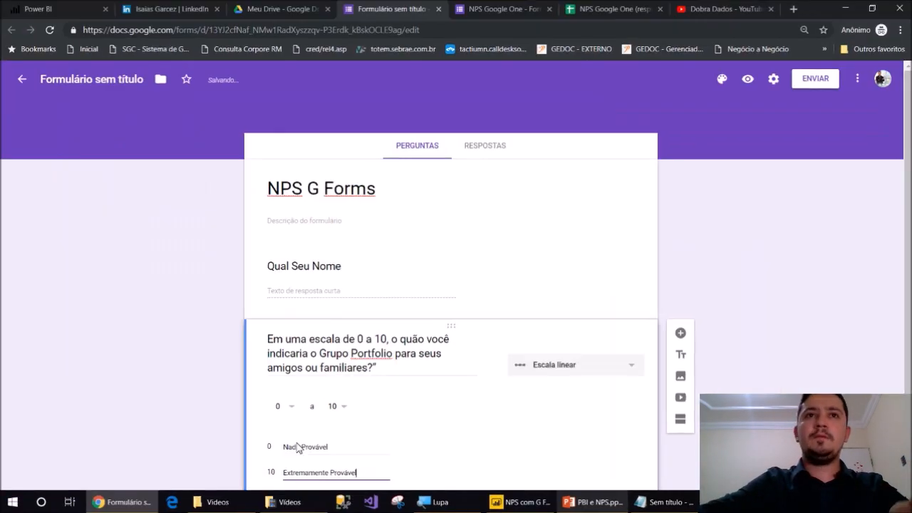
scroll(175, 340, down, 1)
click(299, 333)
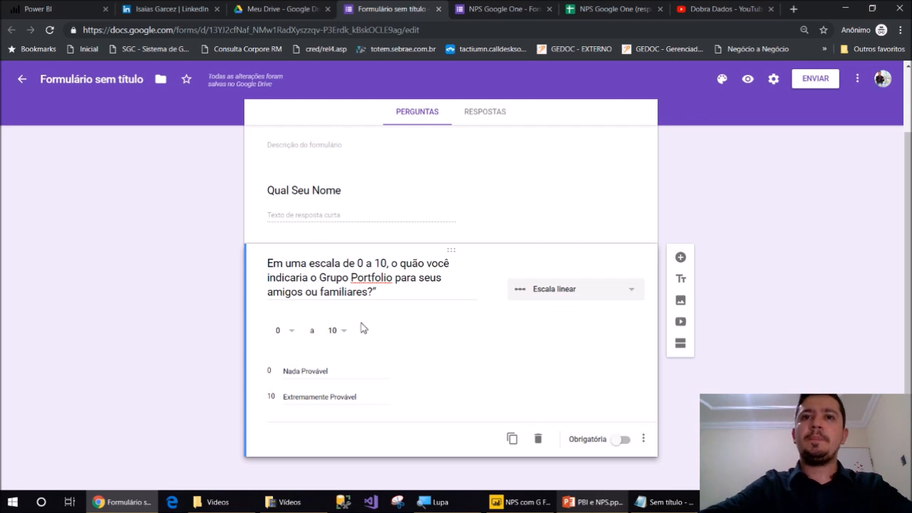
Add a checkbox question titled 'Qual novo serviço você quer?'
click(686, 259)
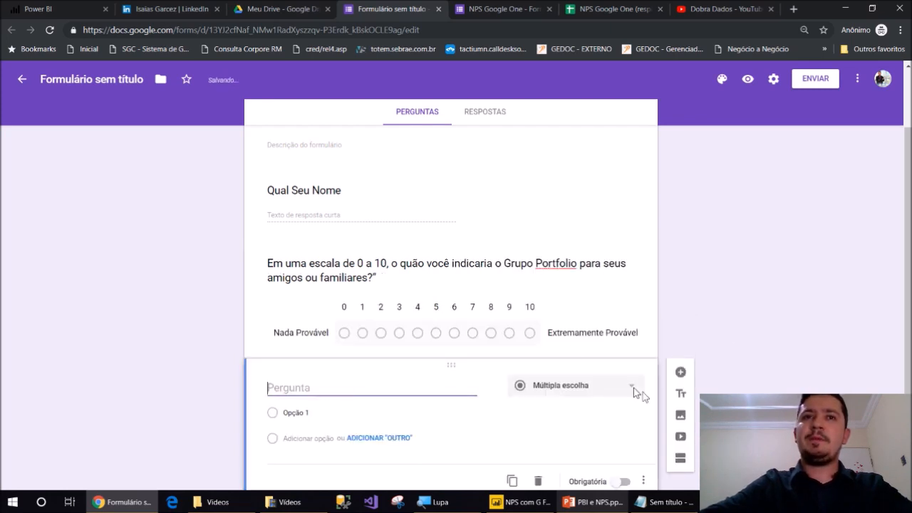
click(554, 347)
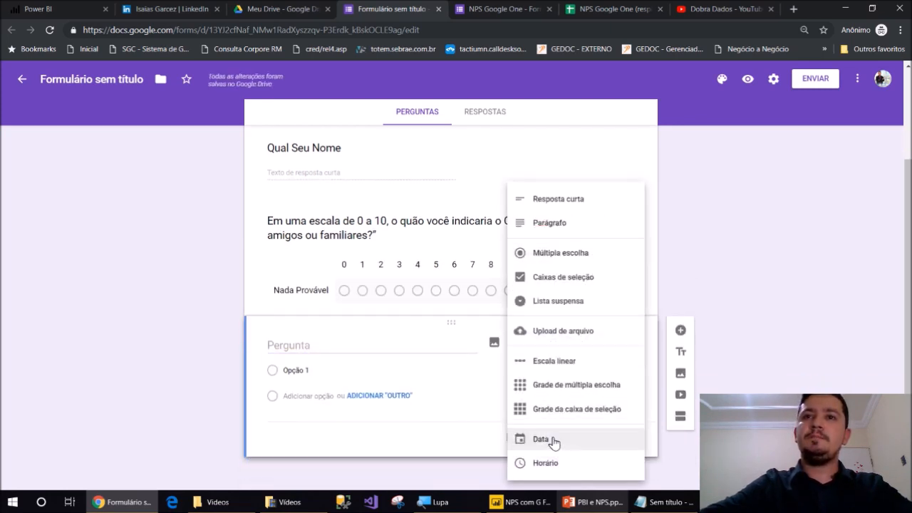
click(561, 283)
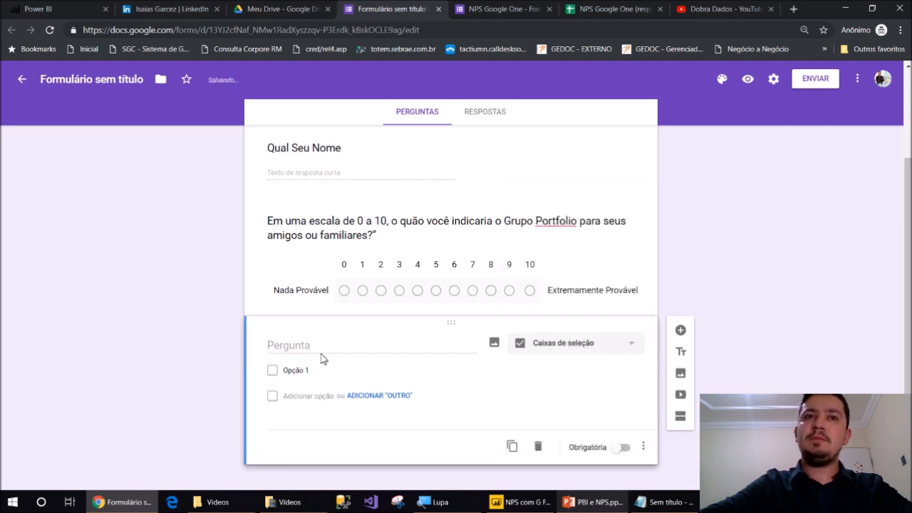
click(299, 345)
text(Qu)
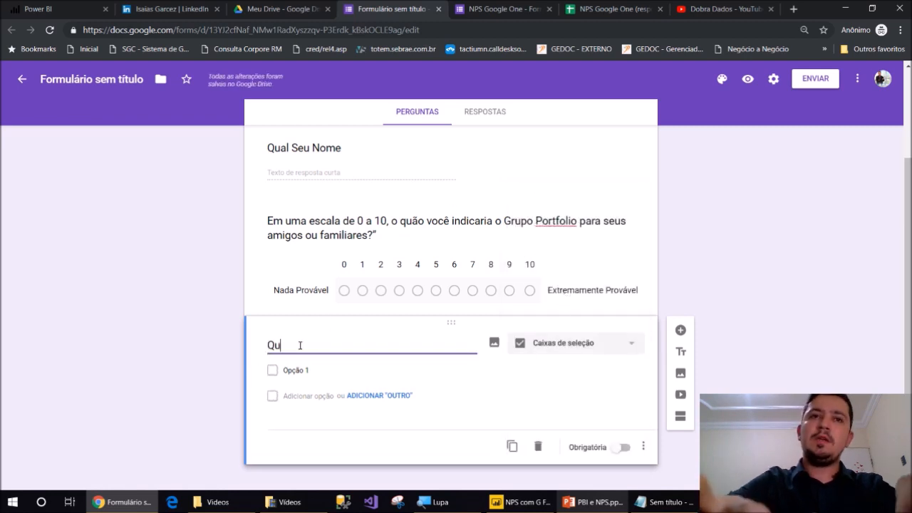
text(al novo s)
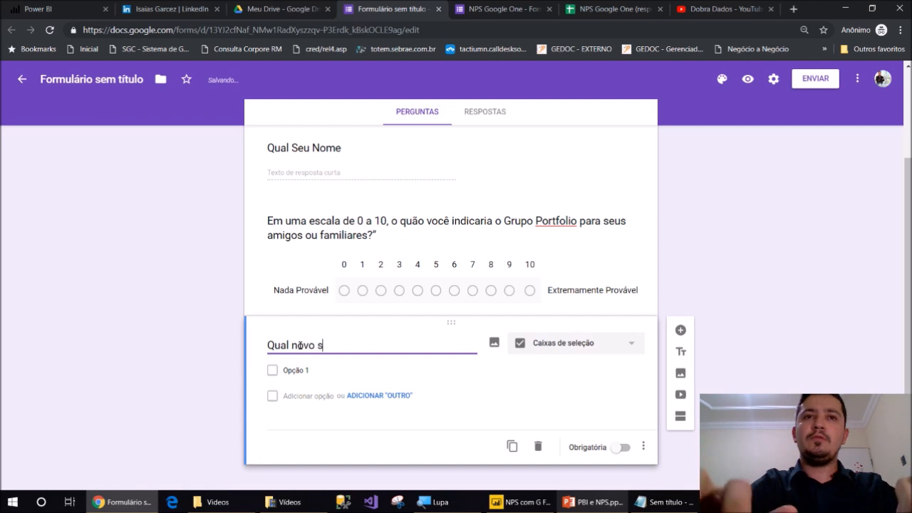
text(erviço você quer?)
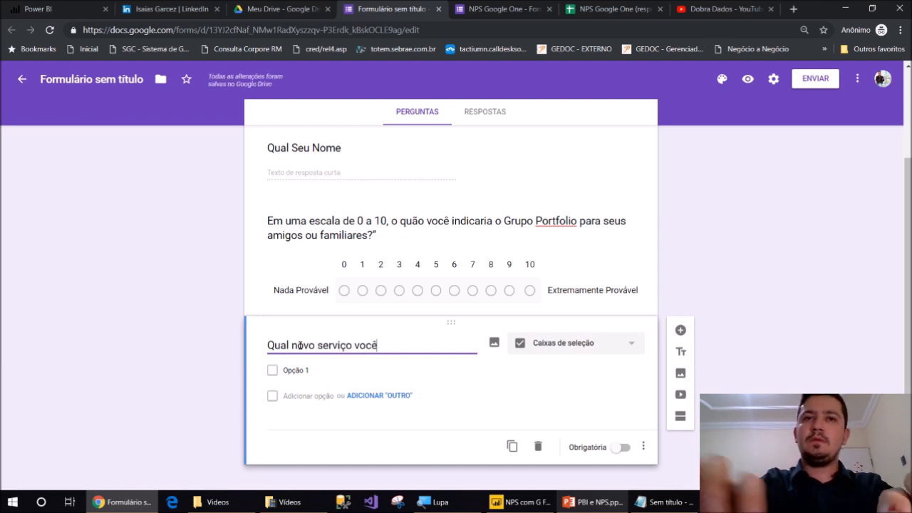
Enter the answer options Internet, Celular and TV
click(303, 370)
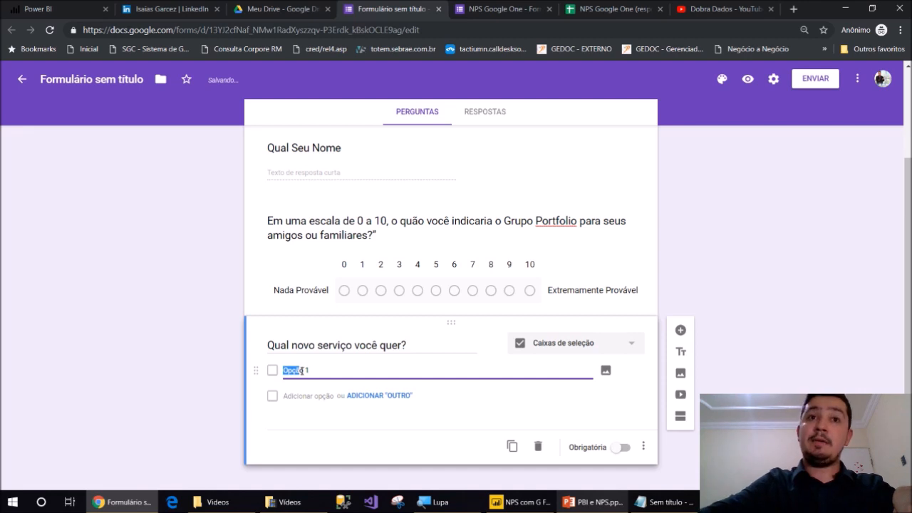
drag(308, 371, 278, 368)
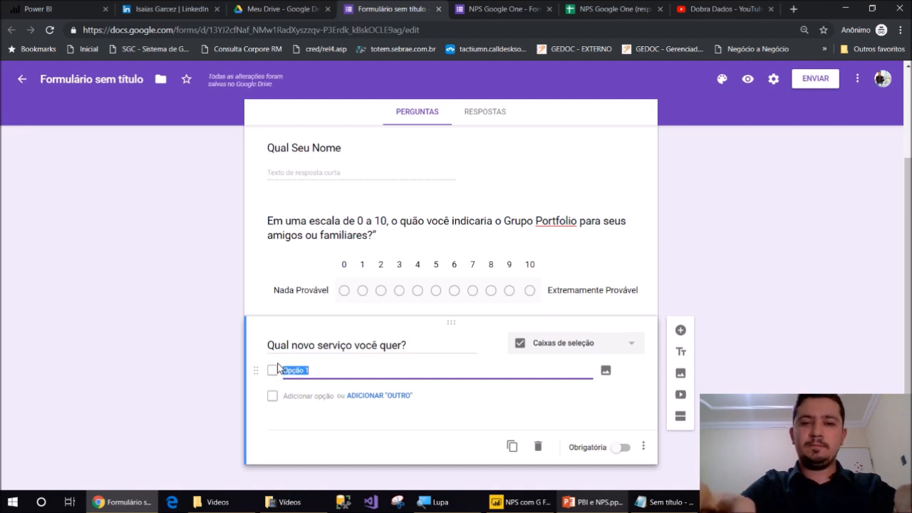
text(Internet)
click(292, 396)
text(Celu)
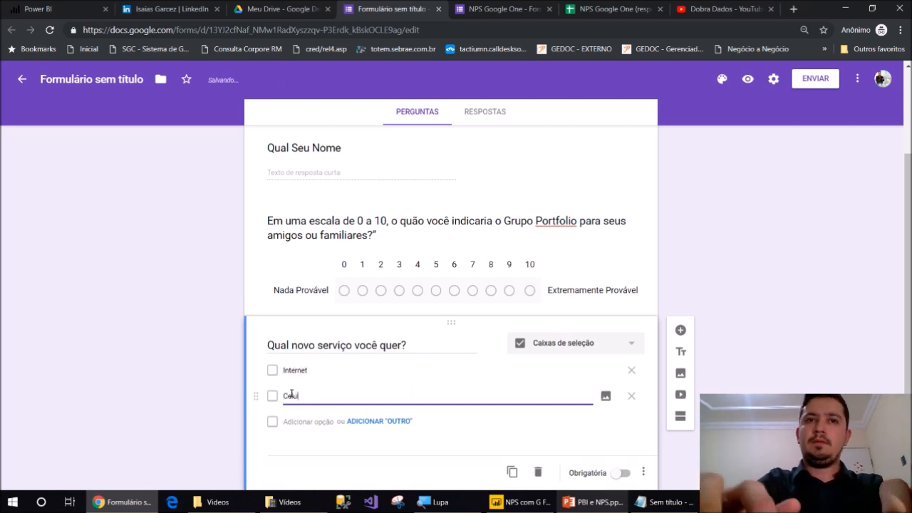
text(la)
key(BackSpace)
key(BackSpace)
key(BackSpace)
text(ular)
click(306, 421)
text(TV)
click(189, 351)
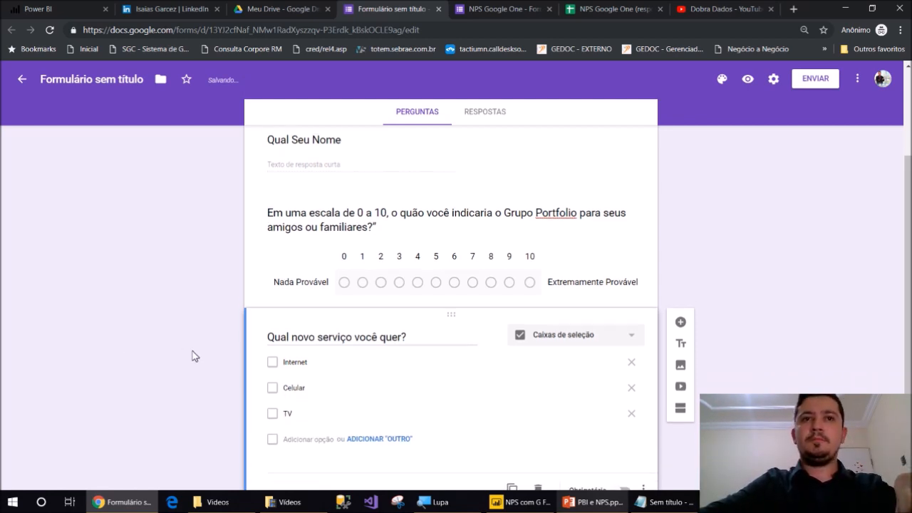
scroll(632, 349, down, 1)
Add a checkbox question titled 'Quais produtos novos você quer?'
click(681, 271)
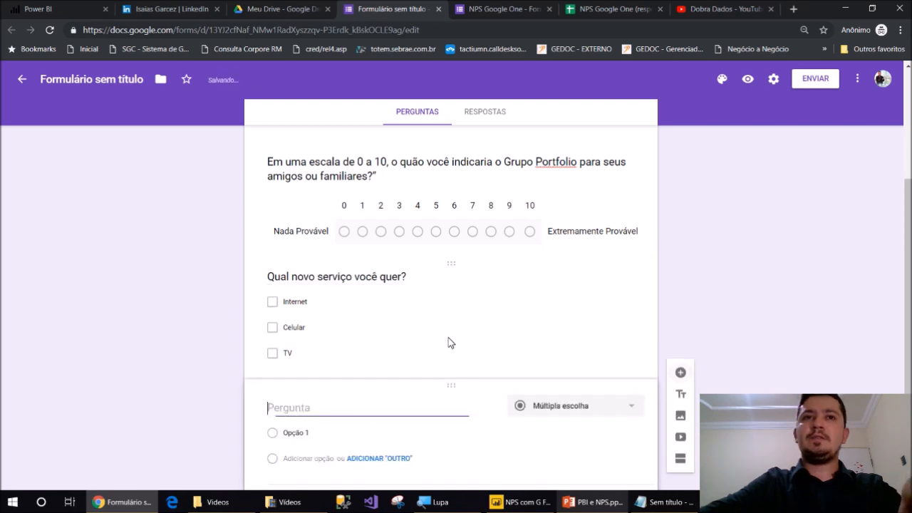
text(Quais p)
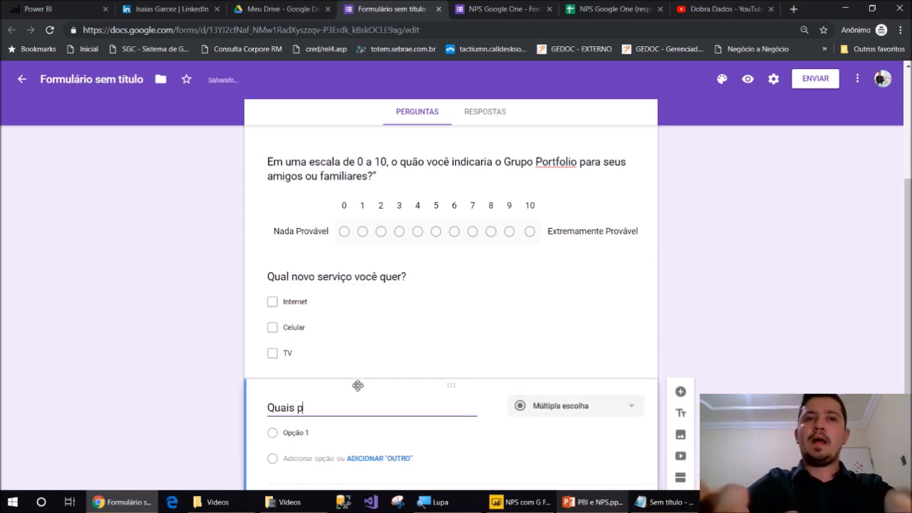
text(rodutos novos ti)
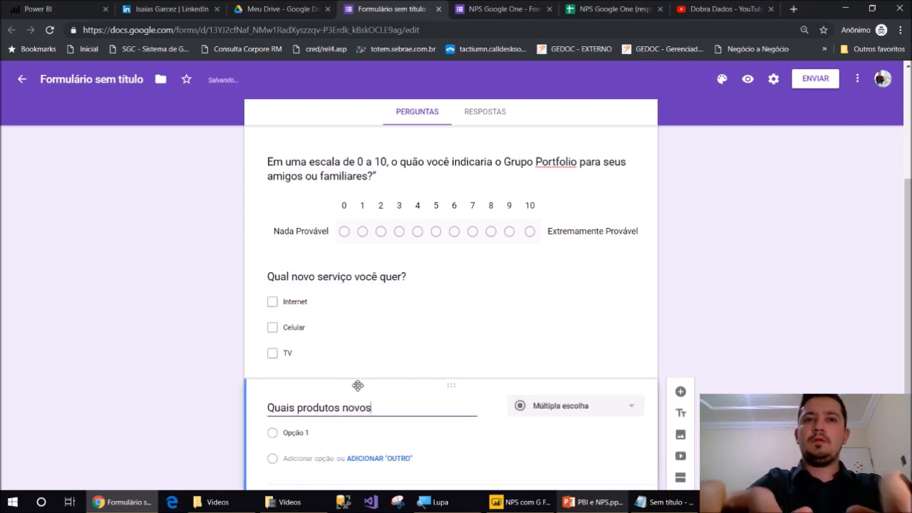
key(BackSpace)
key(BackSpace)
text(você quer?)
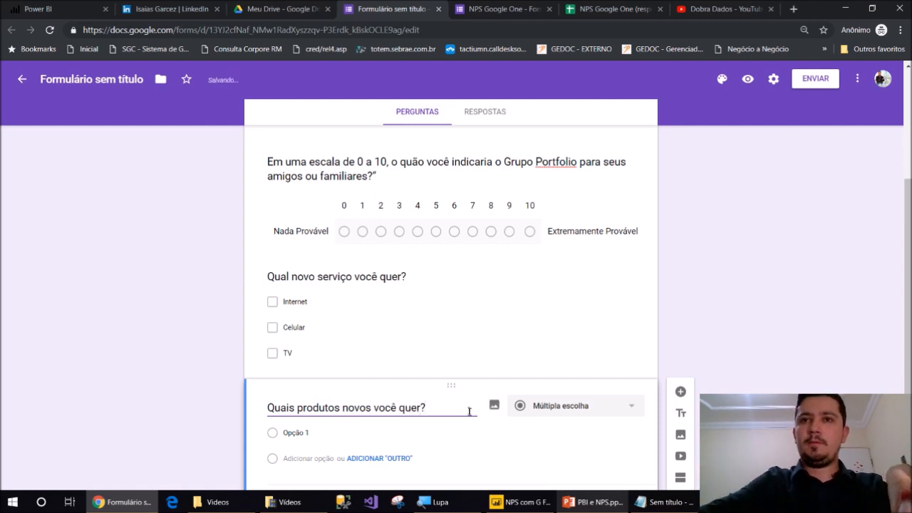
scroll(469, 407, down, 1)
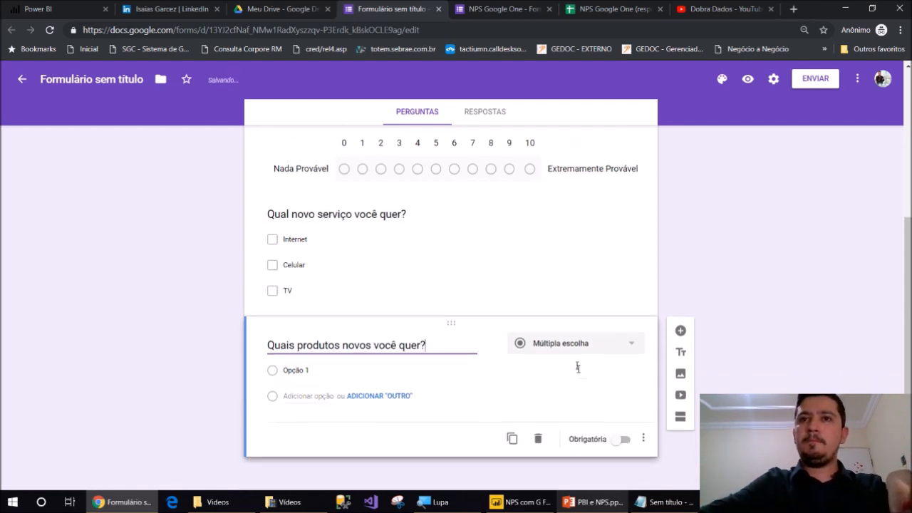
click(570, 343)
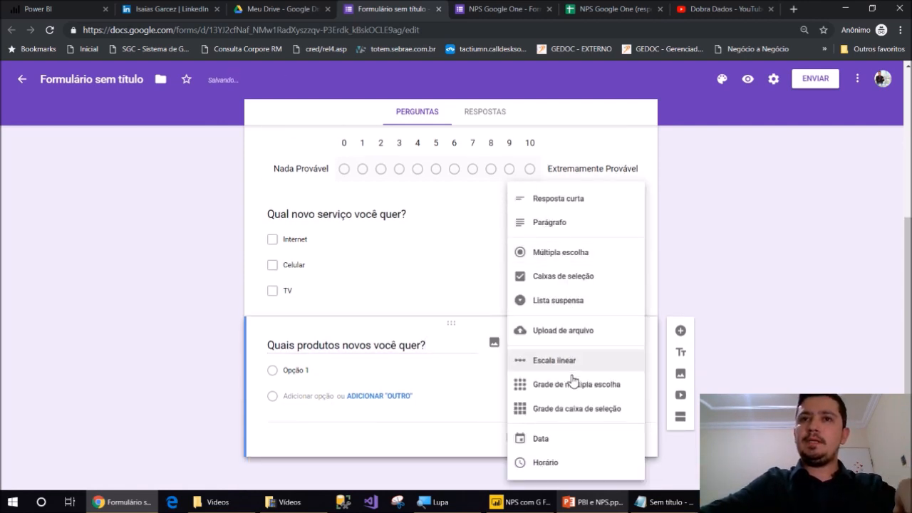
click(563, 285)
Enter the answer options Carro, Moto and Bicicleta
click(296, 372)
text(Carro)
key(Return)
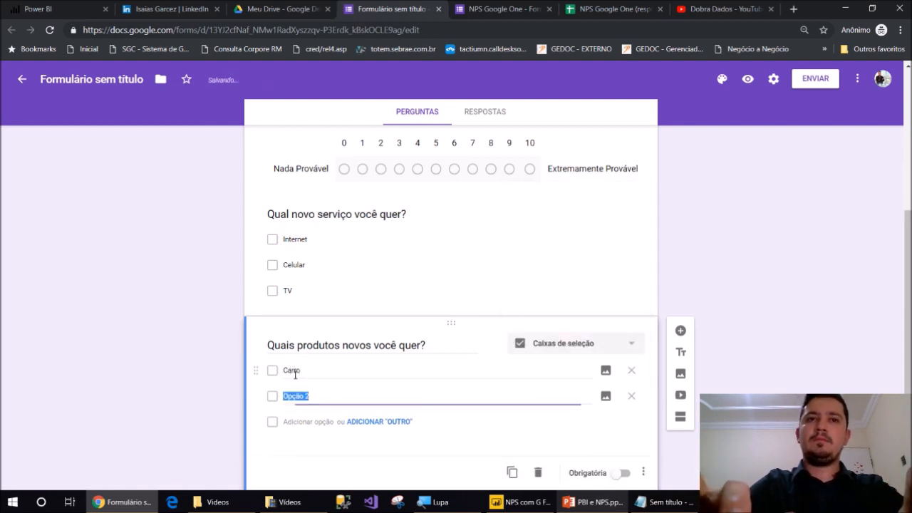
text(Moto)
key(Return)
text(Bicileta)
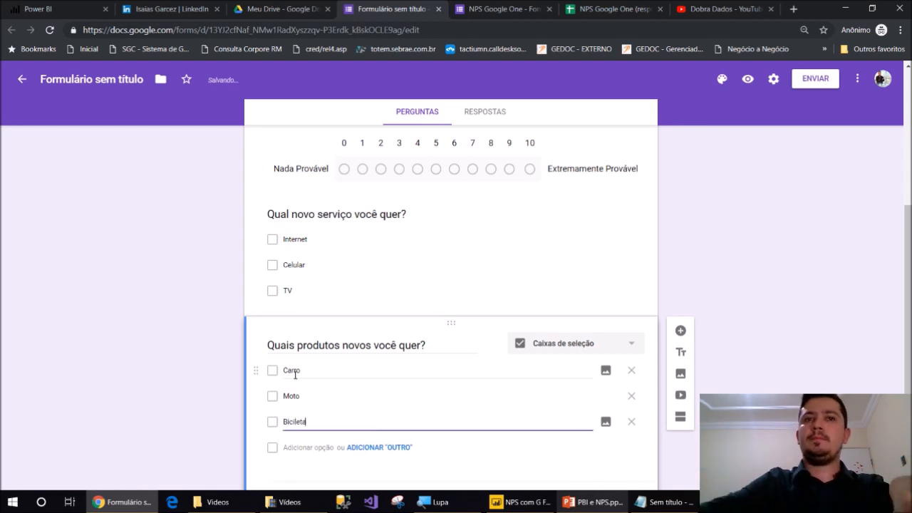
click(211, 351)
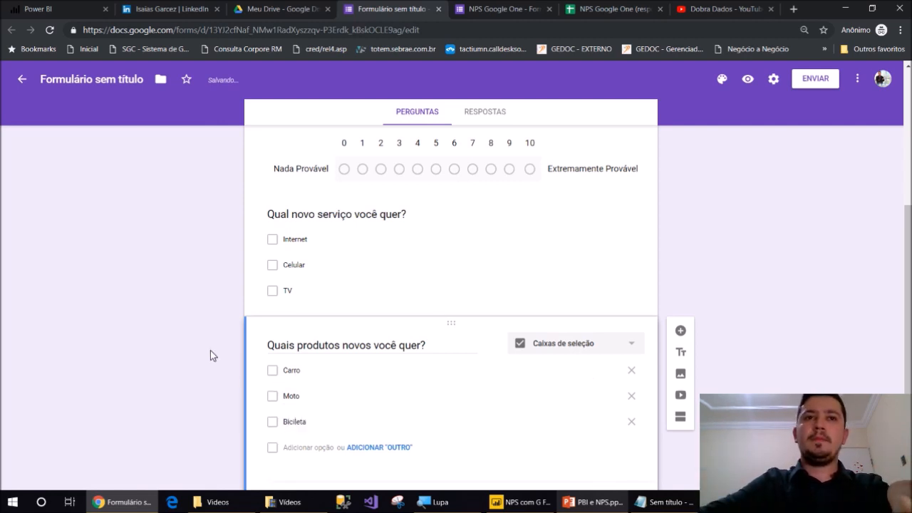
scroll(201, 349, up, 4)
scroll(204, 338, down, 2)
scroll(206, 336, down, 2)
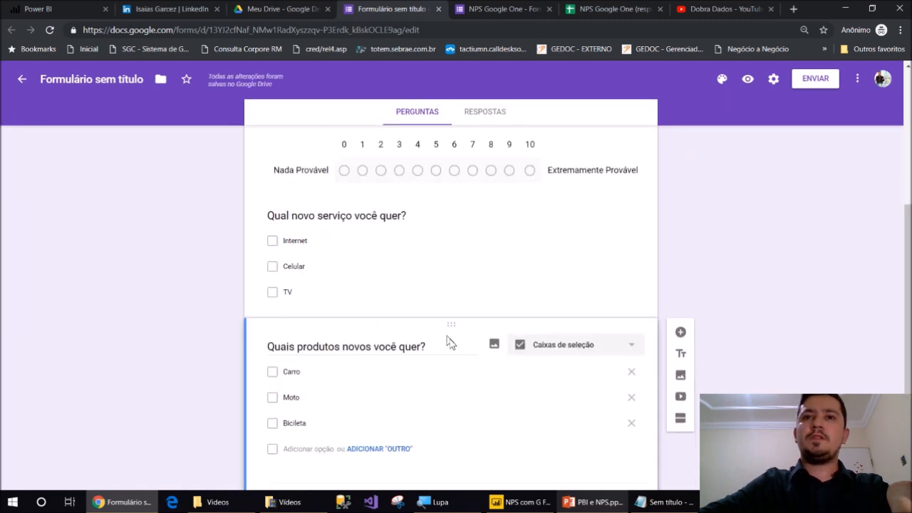
Insert a highway truck photo, found by a 'transport' image search, into the products question
click(495, 345)
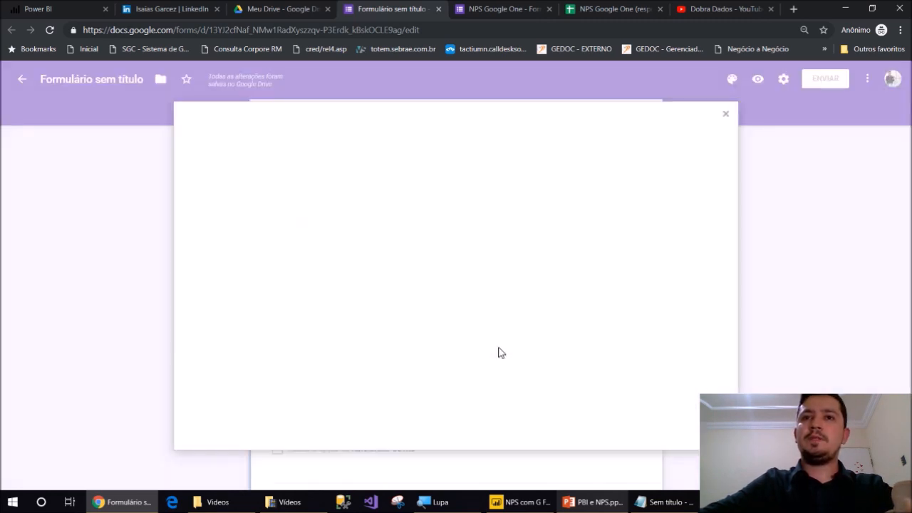
click(562, 145)
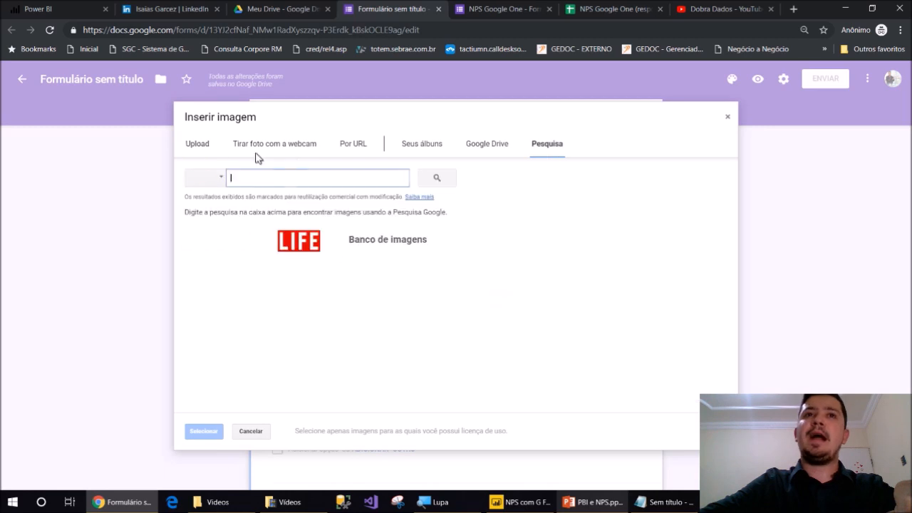
text(trans)
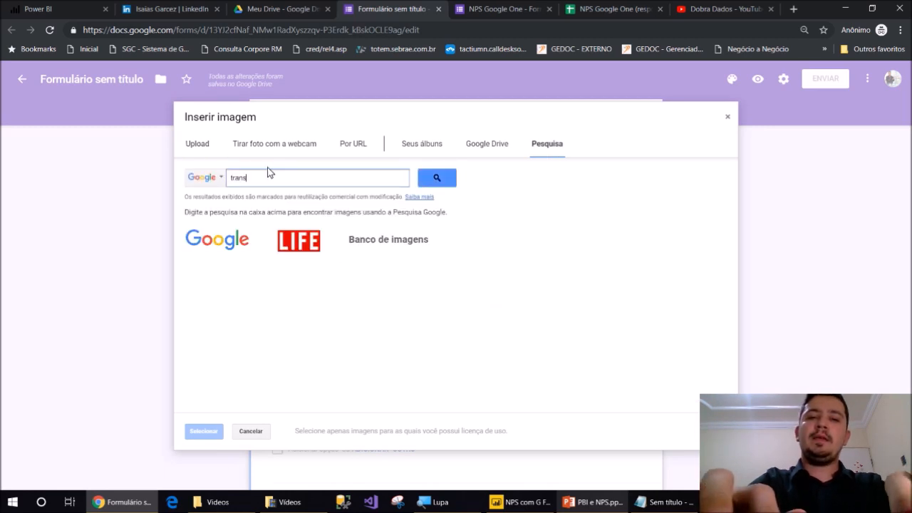
key(Return)
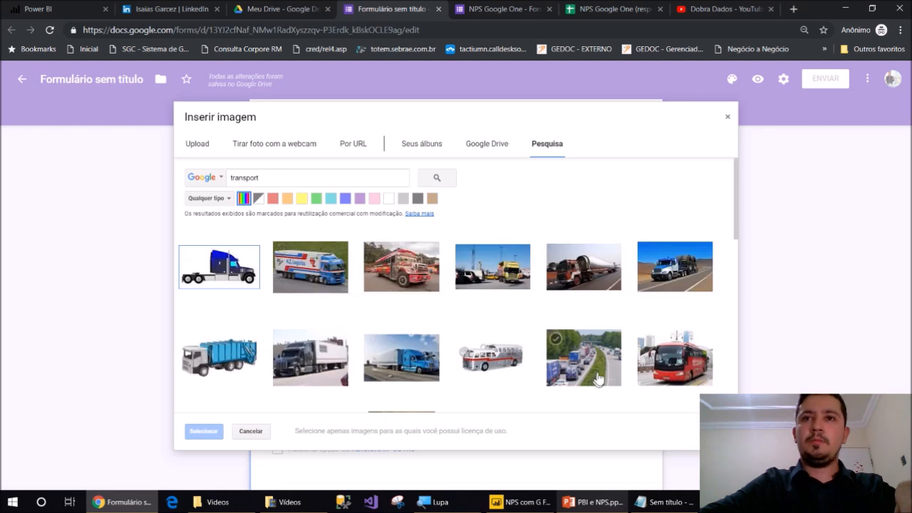
click(596, 383)
click(208, 437)
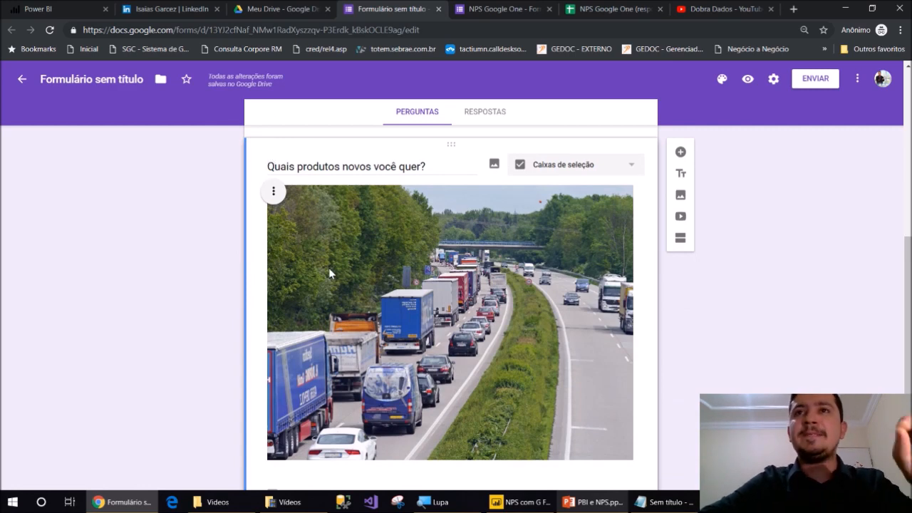
scroll(330, 271, up, 10)
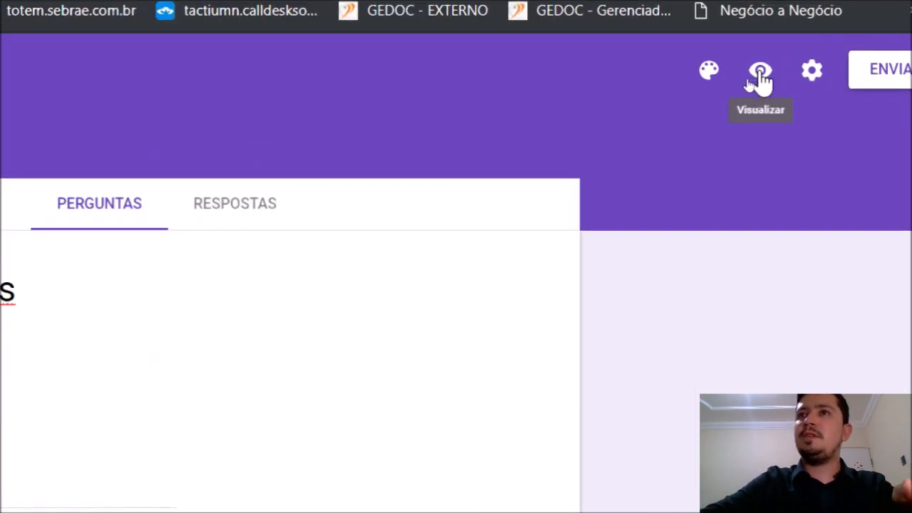
Open the form preview, enter a respondent name and rate the recommendation 4
click(759, 71)
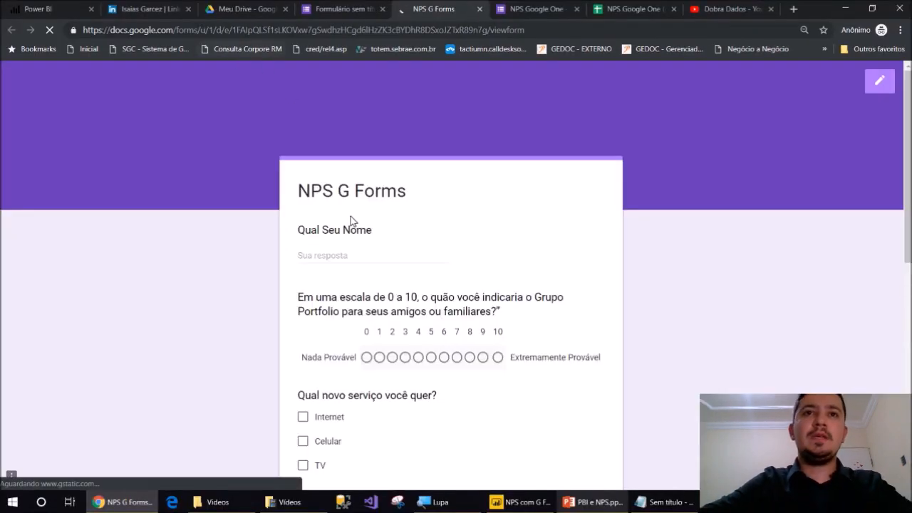
scroll(350, 216, down, 2)
text(isaias)
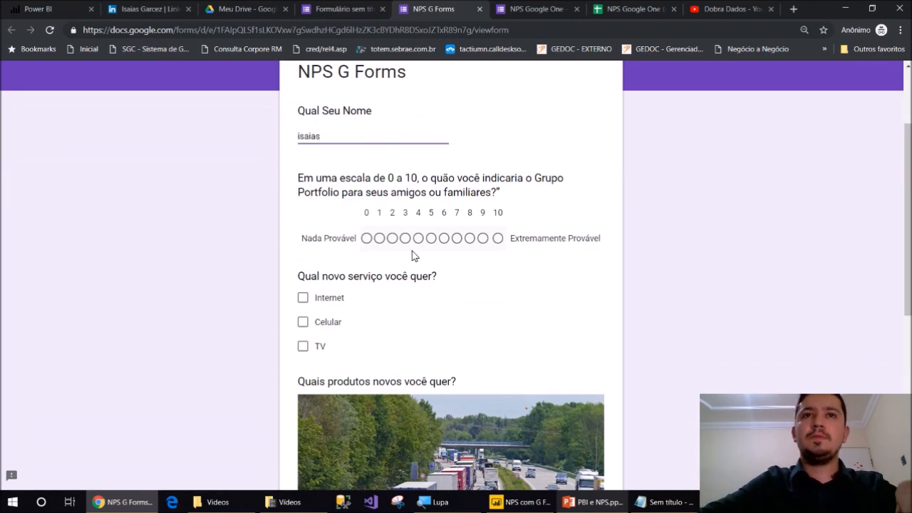
click(419, 238)
Tick Celular, TV, Moto and Bicicleta and submit the test response
scroll(401, 280, down, 1)
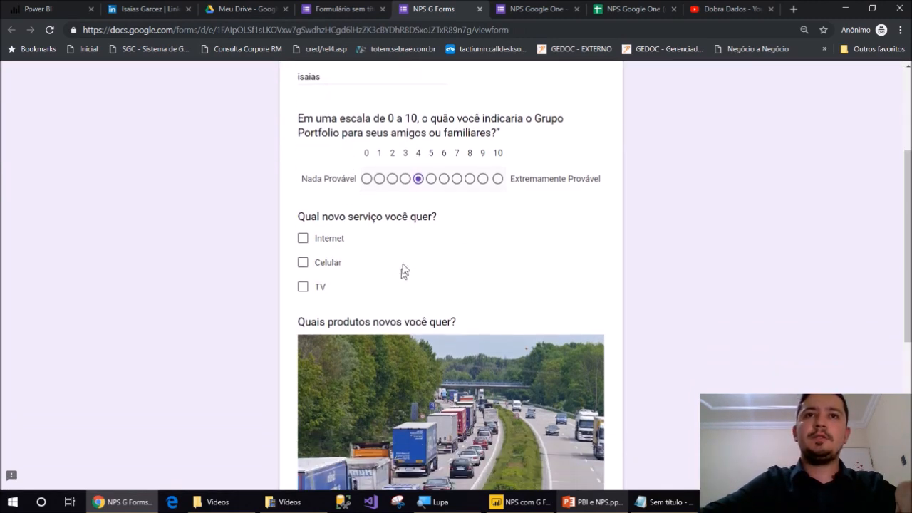
click(329, 265)
click(320, 287)
scroll(353, 306, down, 4)
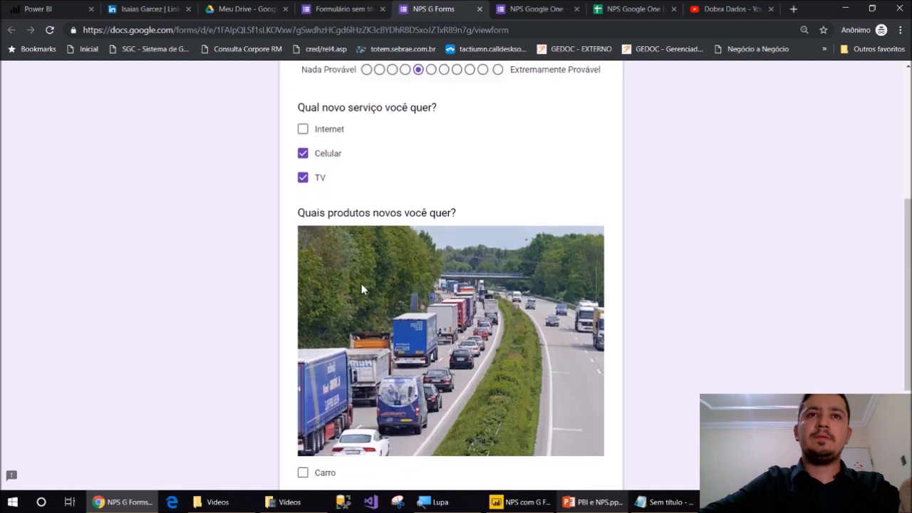
click(330, 311)
click(333, 334)
click(335, 381)
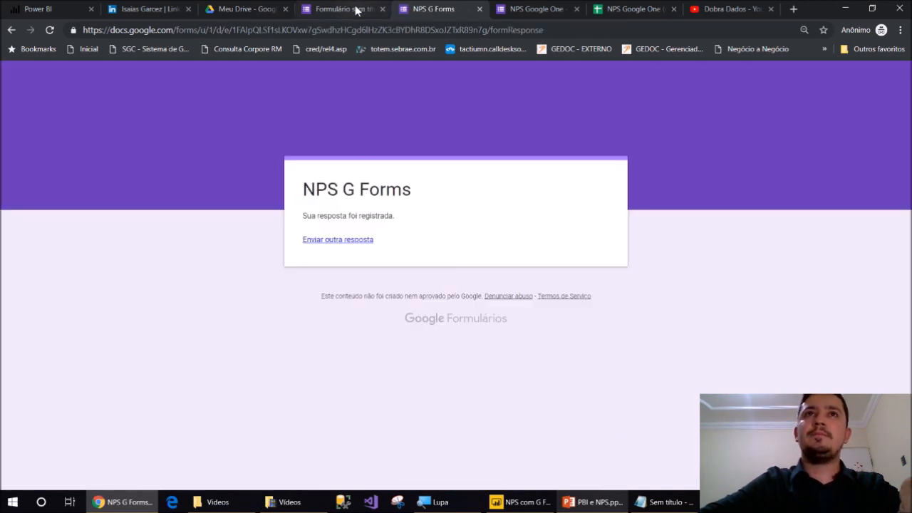
Copy the form's shortened forms.gle link and open it in a new browser tab
click(480, 8)
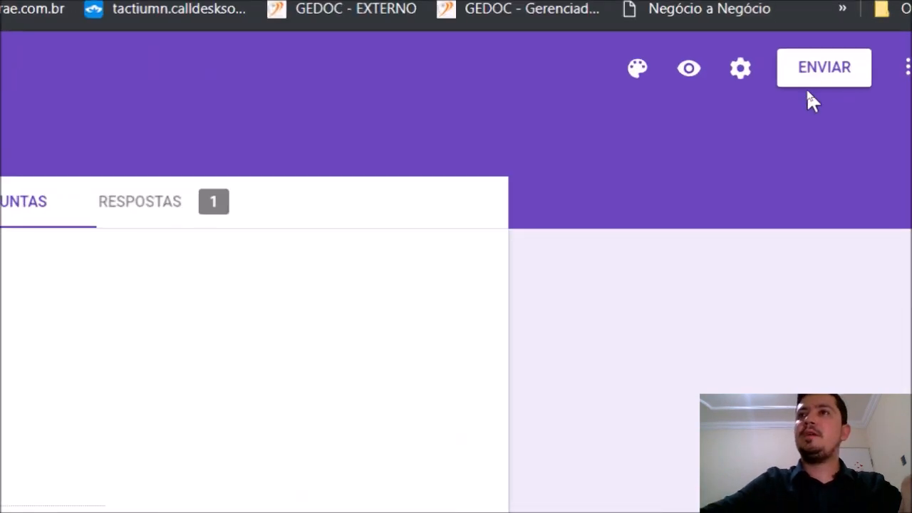
click(819, 72)
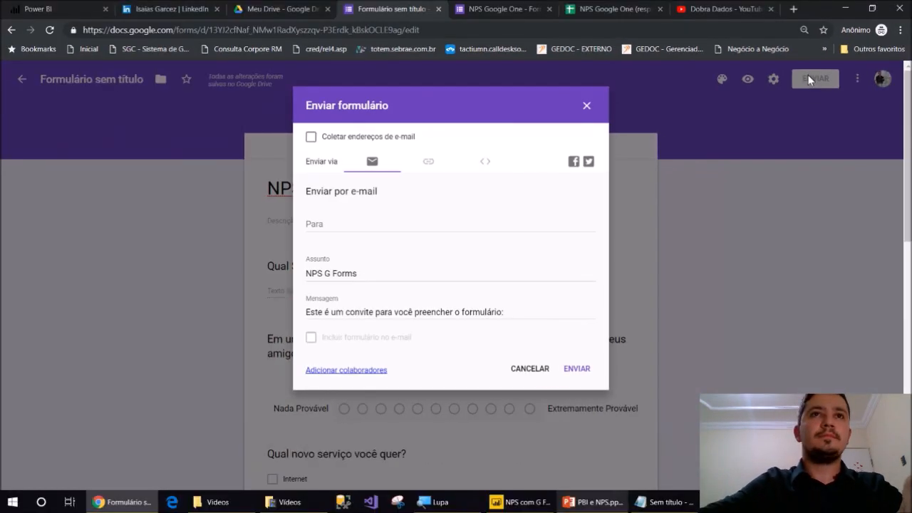
click(429, 162)
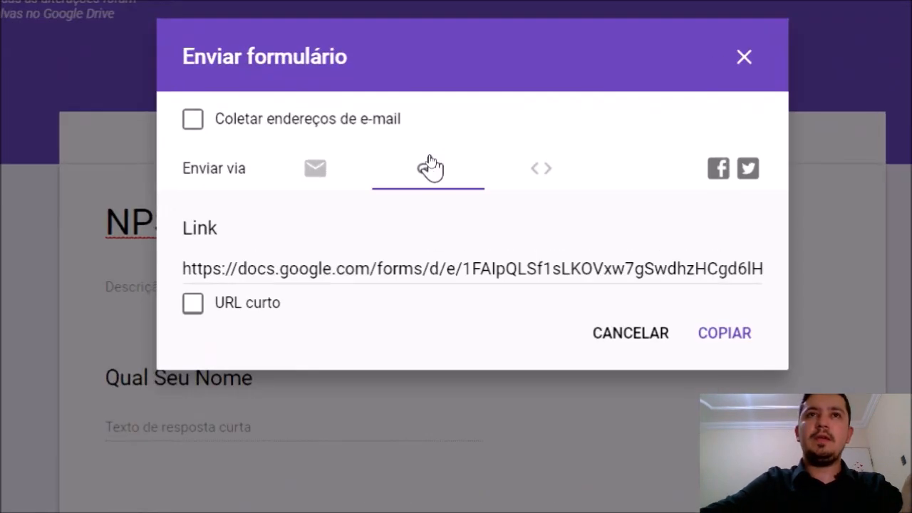
click(336, 269)
click(258, 308)
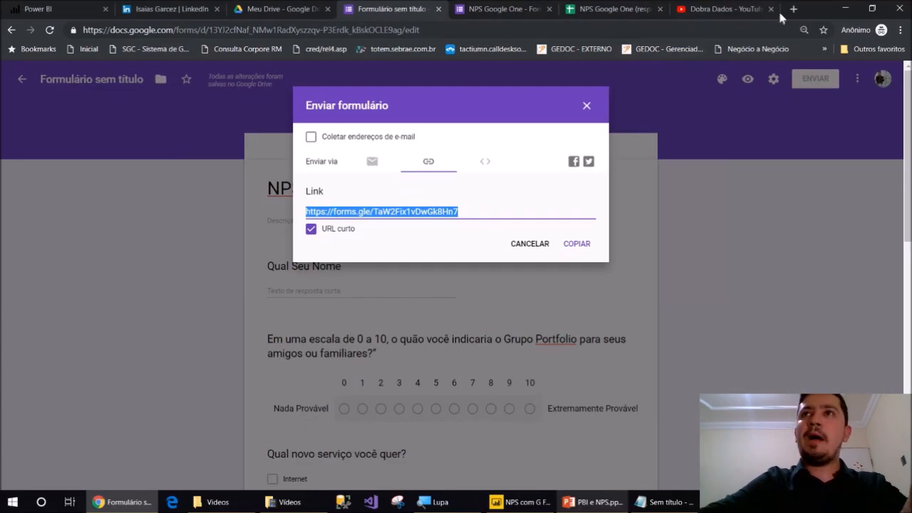
click(794, 9)
text(https://forms.gle/TaW2Fix1vDwGk8Hn7)
key(Return)
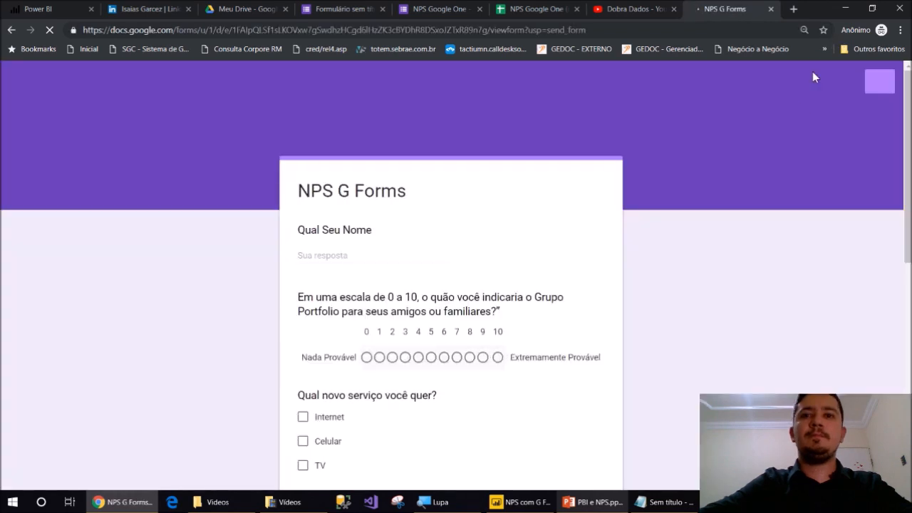
Submit a test response with the respondent's name, a score of 9 and Carro ticked, then return to the form editor
click(382, 261)
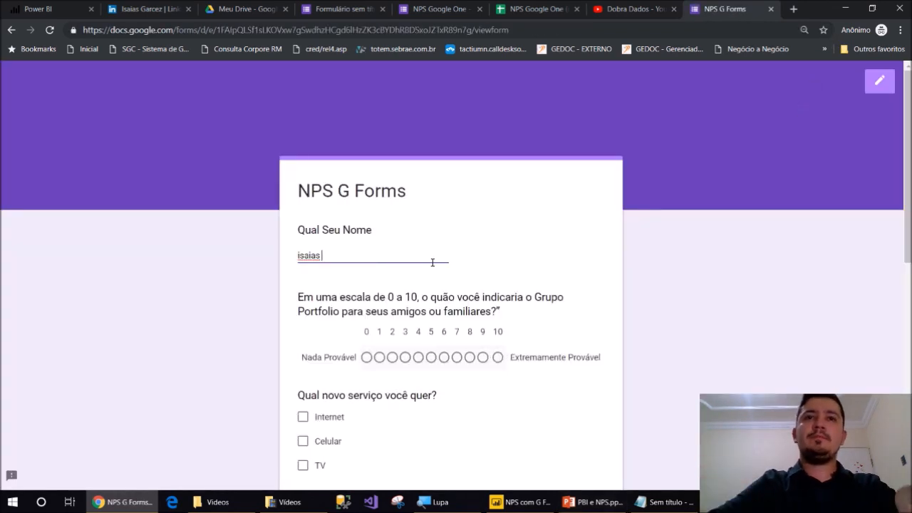
scroll(413, 276, down, 2)
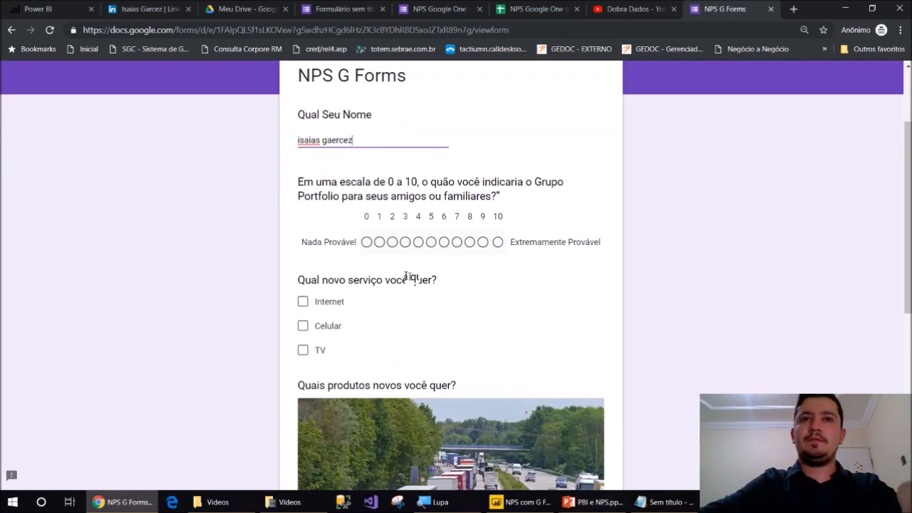
click(483, 238)
scroll(452, 261, down, 2)
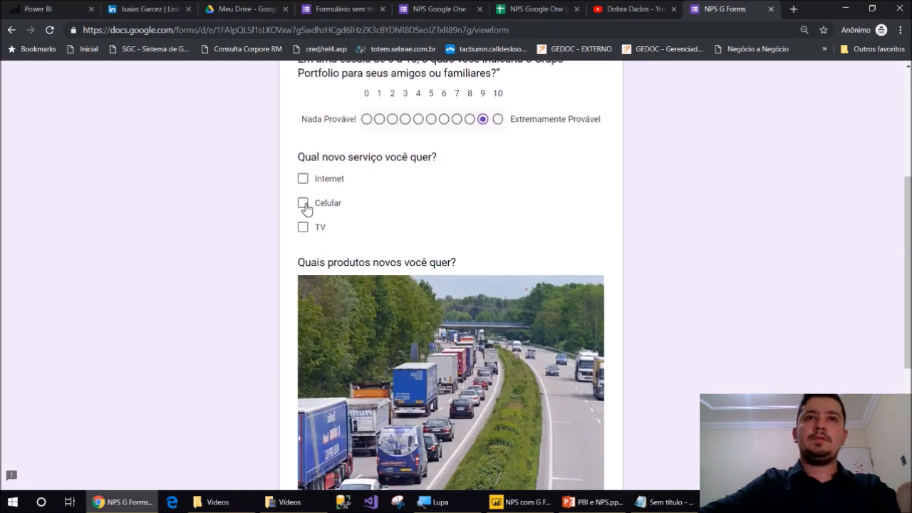
scroll(318, 188, down, 4)
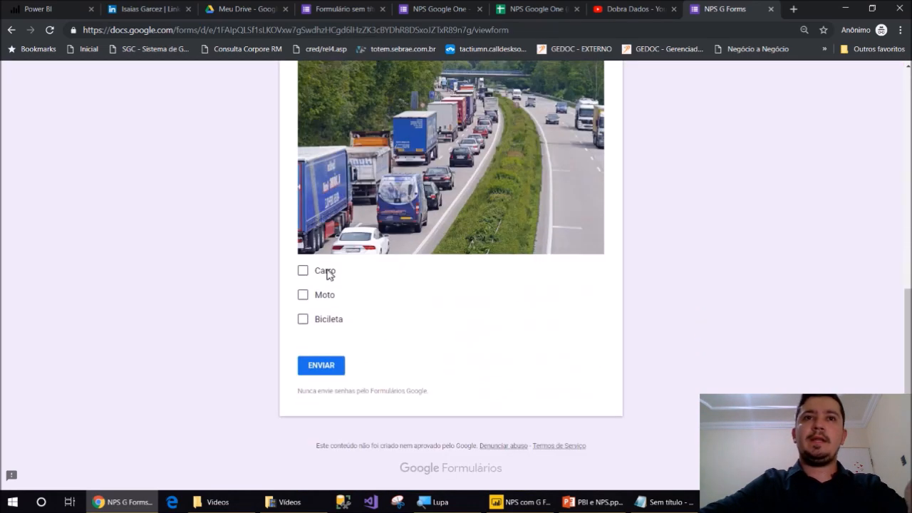
click(303, 272)
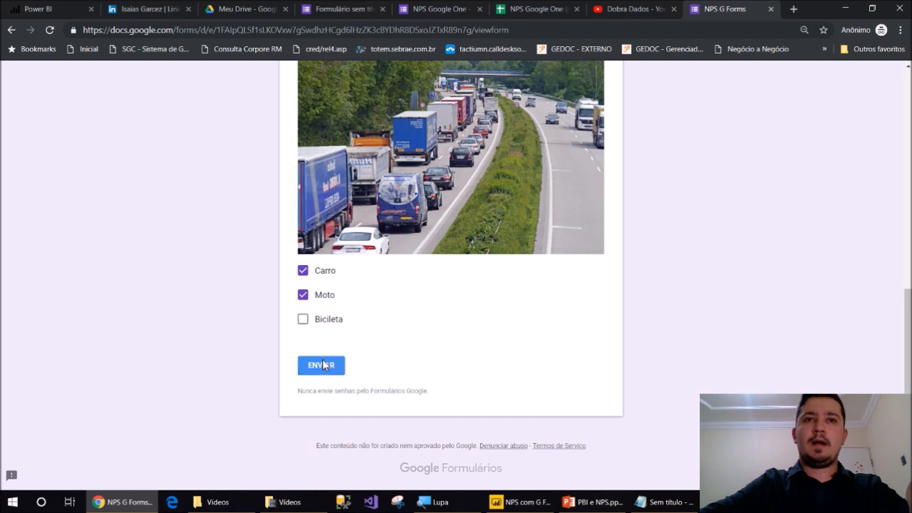
click(322, 365)
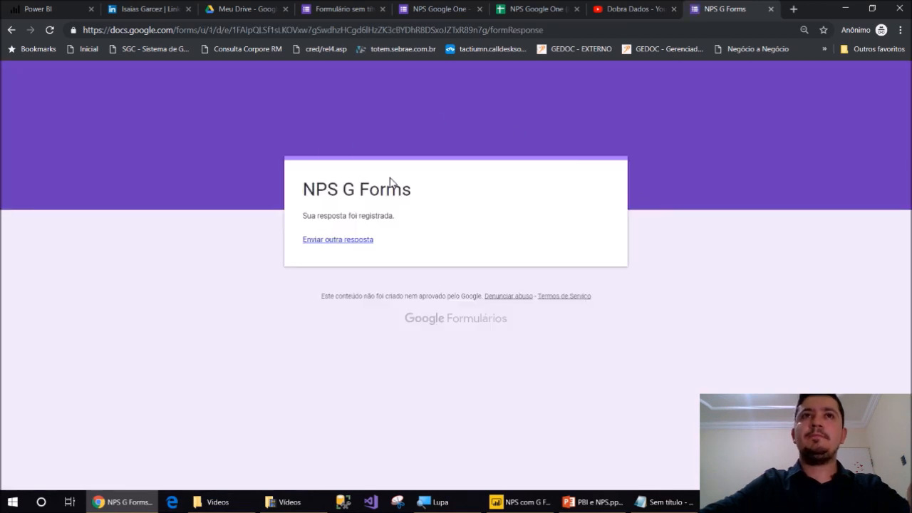
click(335, 9)
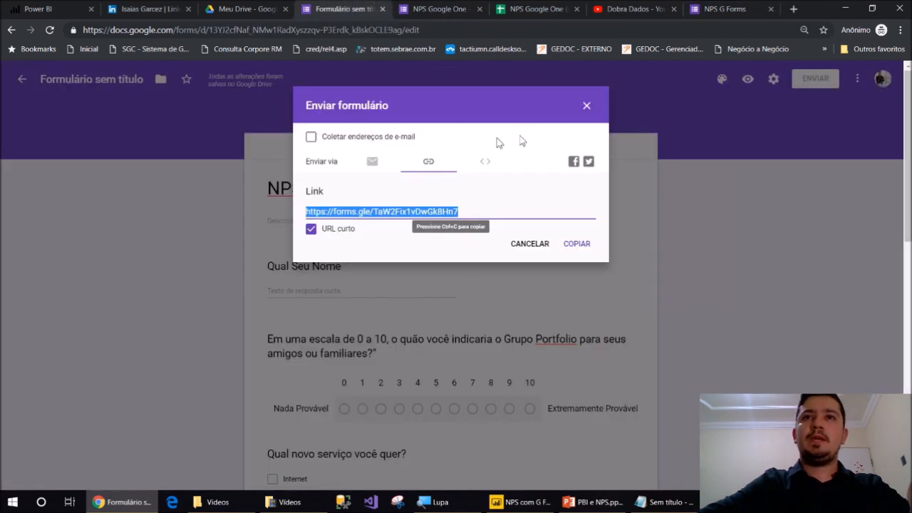
Scroll through the Respostas summary charts for the 2 responses, checking the products question's count
click(583, 111)
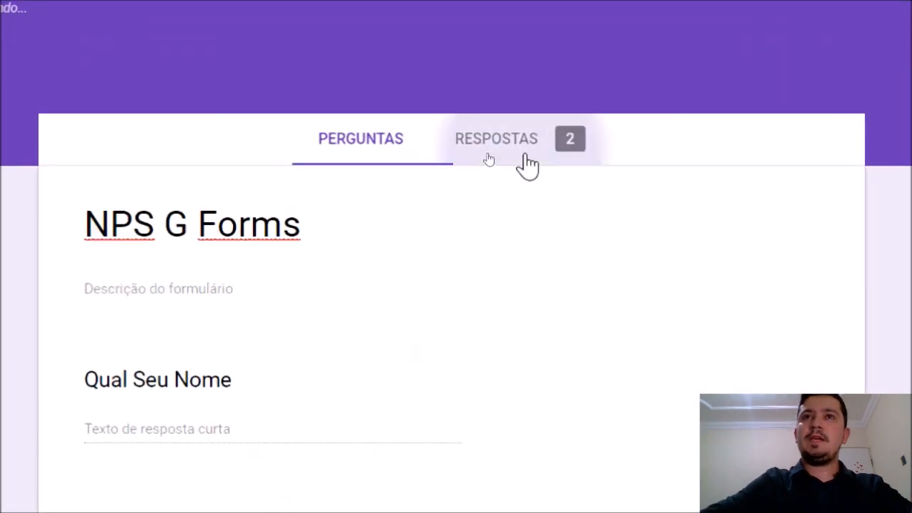
click(482, 155)
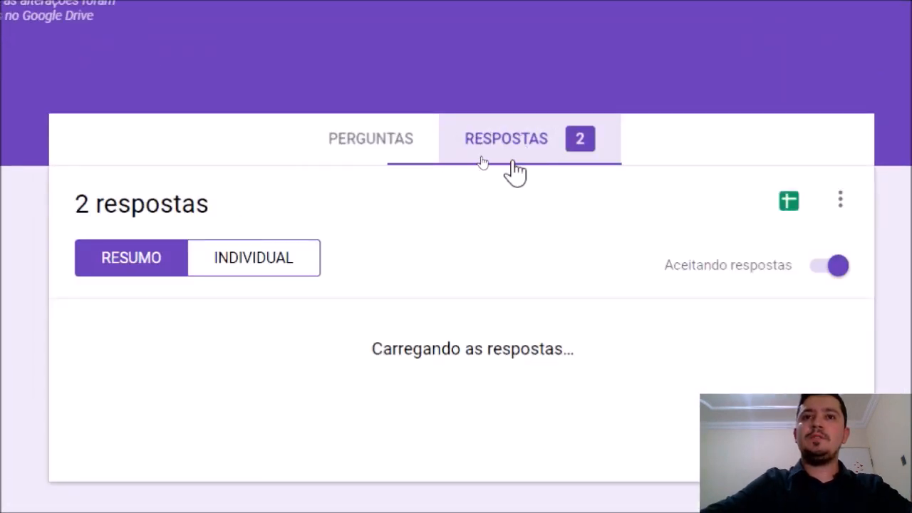
scroll(481, 186, down, 5)
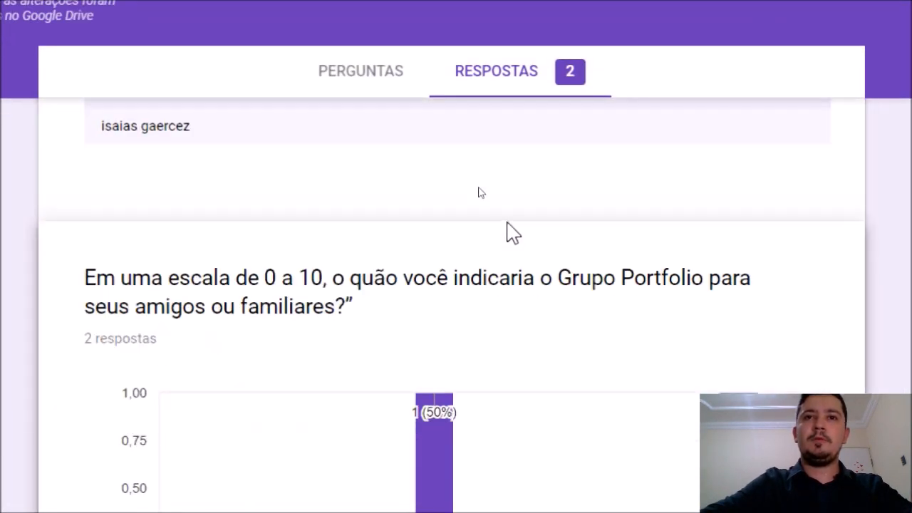
scroll(484, 213, down, 2)
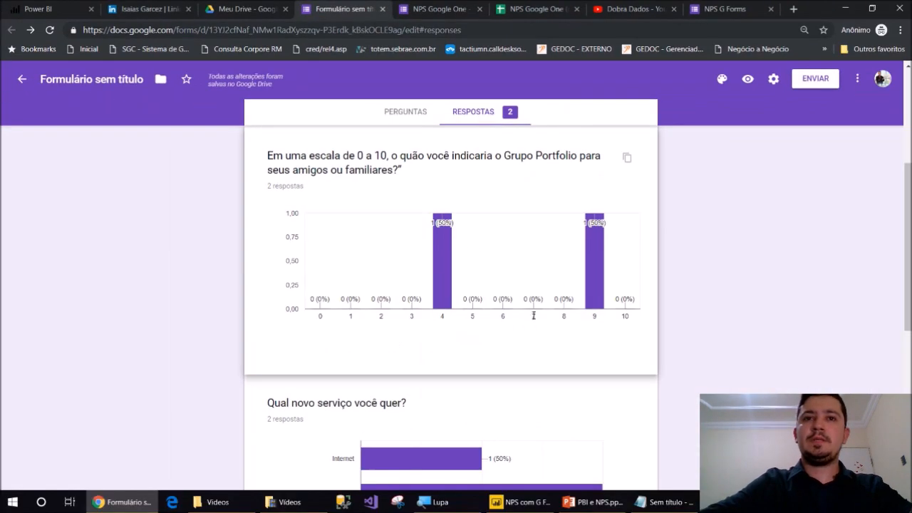
scroll(533, 315, down, 2)
scroll(534, 320, down, 1)
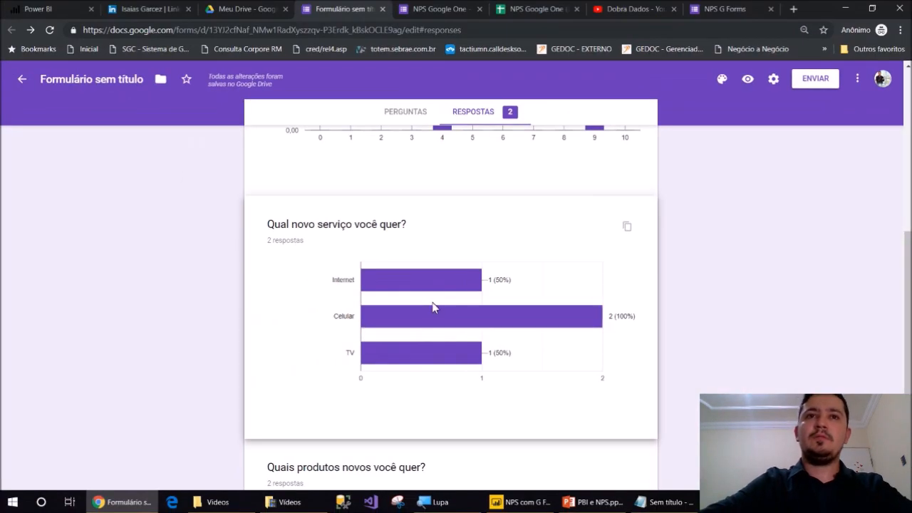
scroll(336, 298, down, 1)
scroll(445, 360, down, 2)
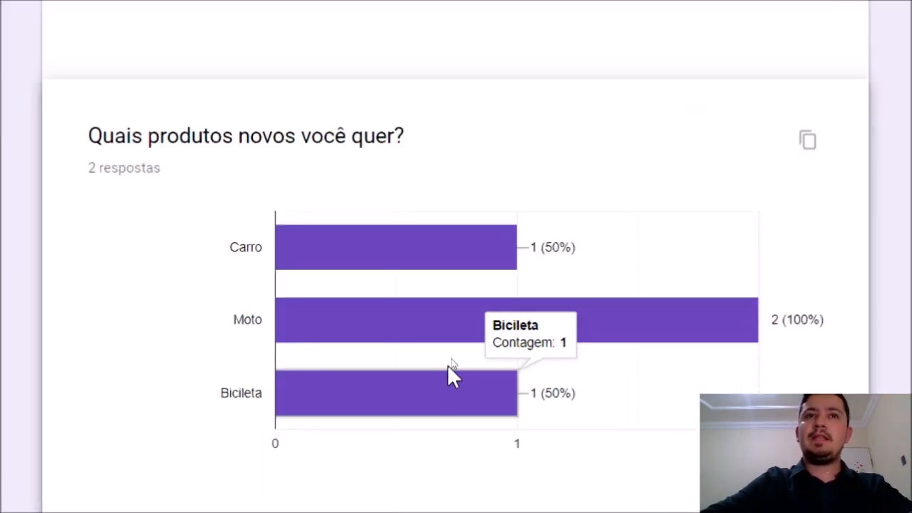
mouse_move(465, 324)
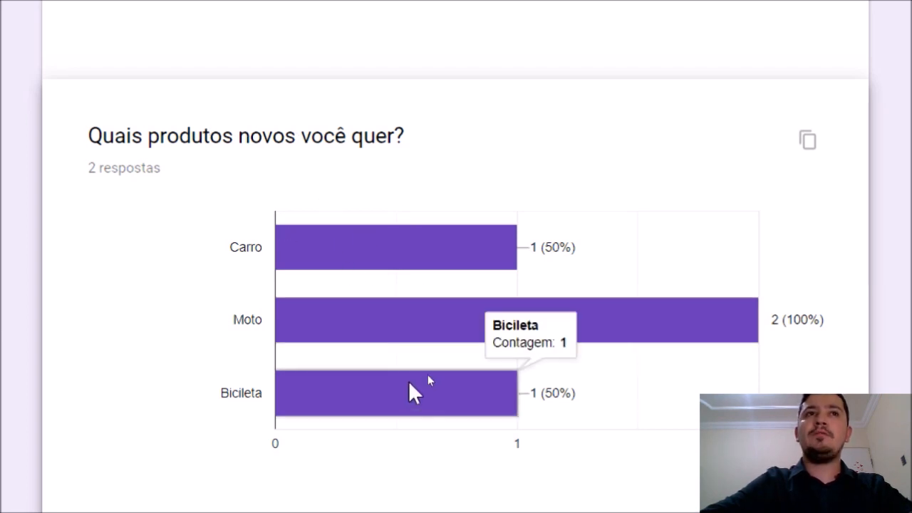
triple_click(100, 167)
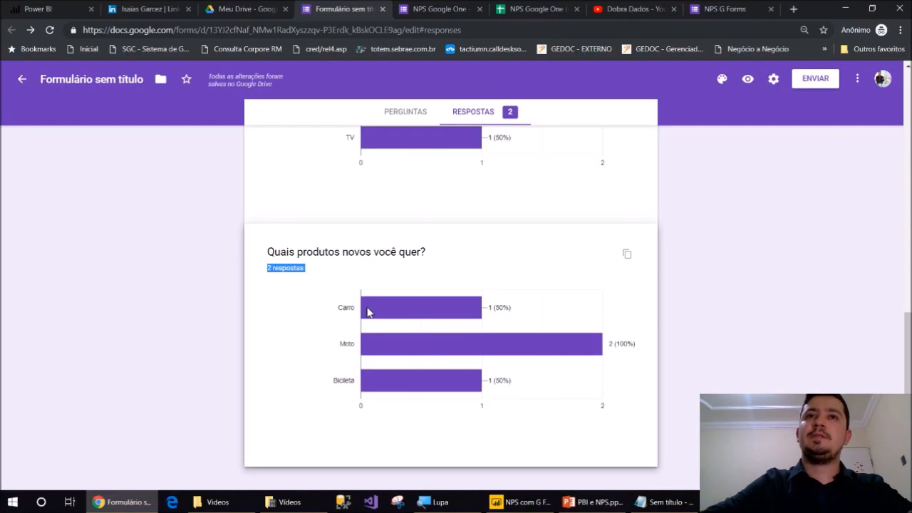
scroll(549, 221, up, 15)
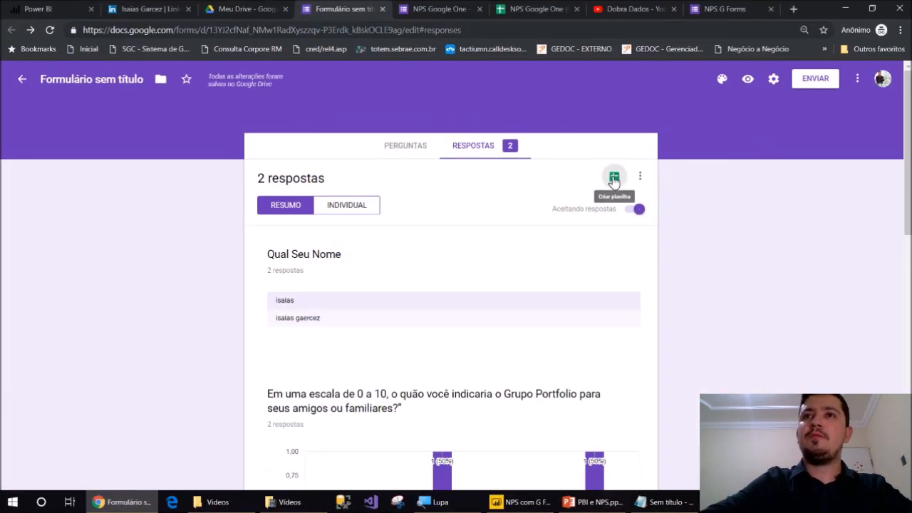
Link the form to a new Google Sheets spreadsheet and inspect the service and product answers in columns D and E
click(614, 180)
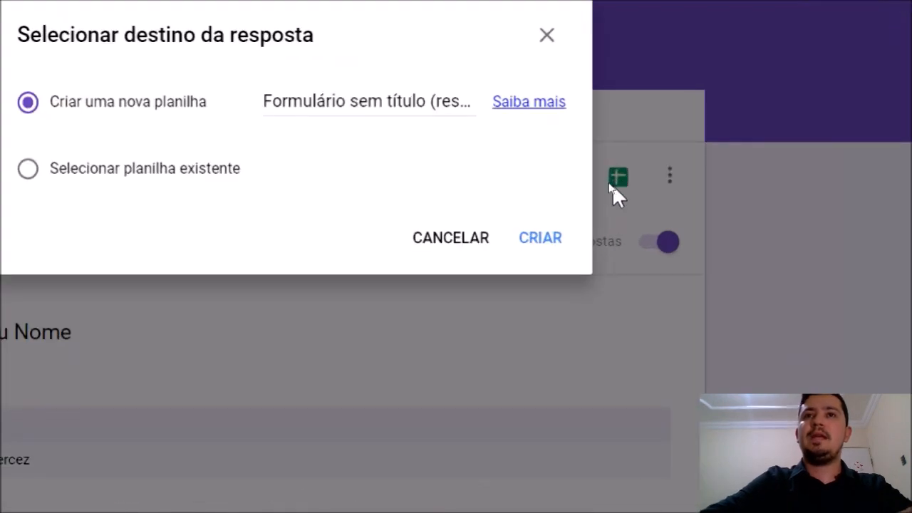
click(584, 211)
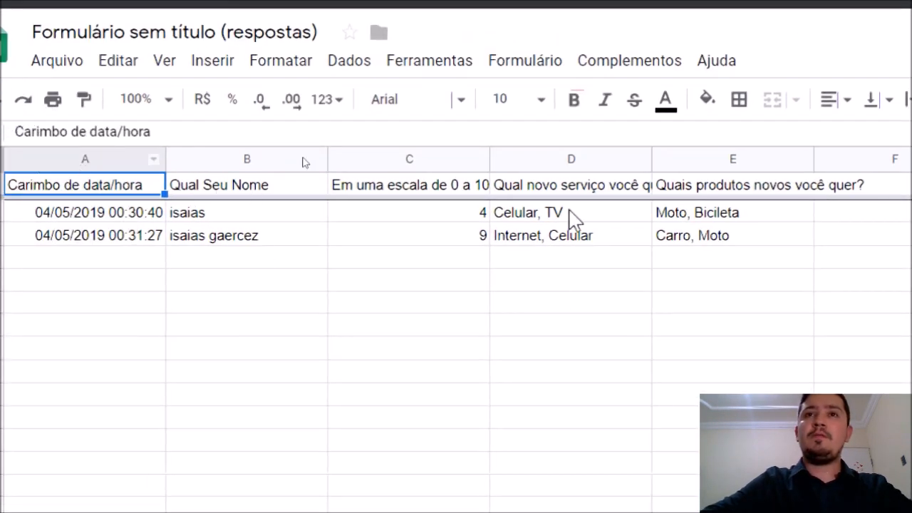
drag(589, 224, 587, 241)
key(ctrl+c)
click(579, 238)
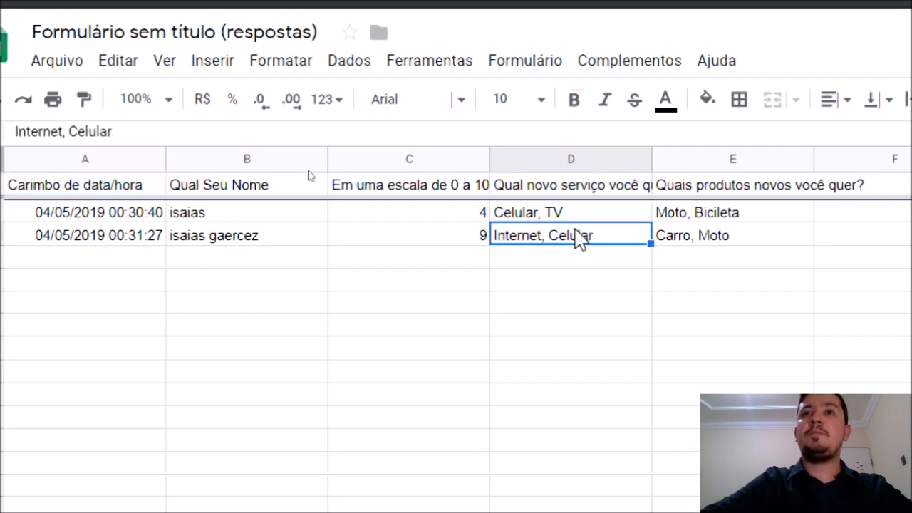
click(717, 215)
click(706, 244)
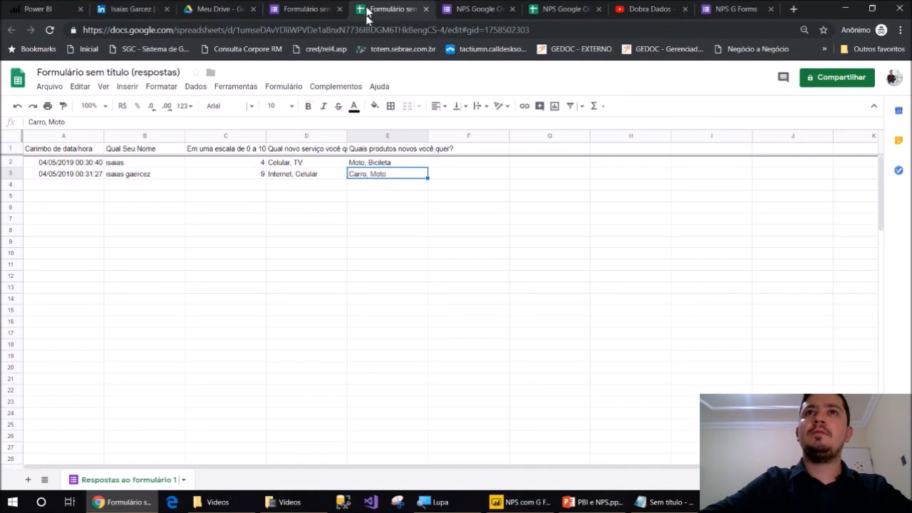
In the form preview, submit a response scoring 9 with Celular, TV, Moto and Bicicleta ticked
click(289, 8)
click(746, 79)
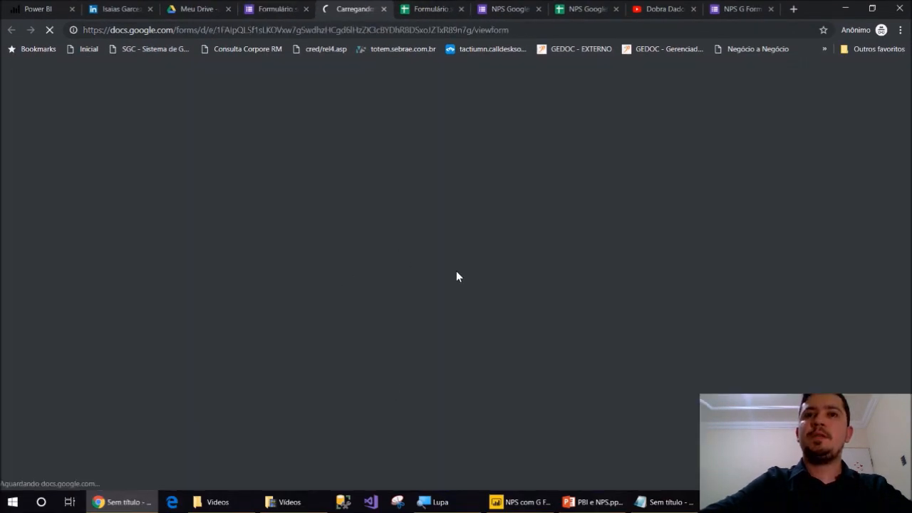
scroll(442, 206, down, 3)
click(482, 178)
click(329, 263)
click(320, 288)
scroll(360, 307, down, 4)
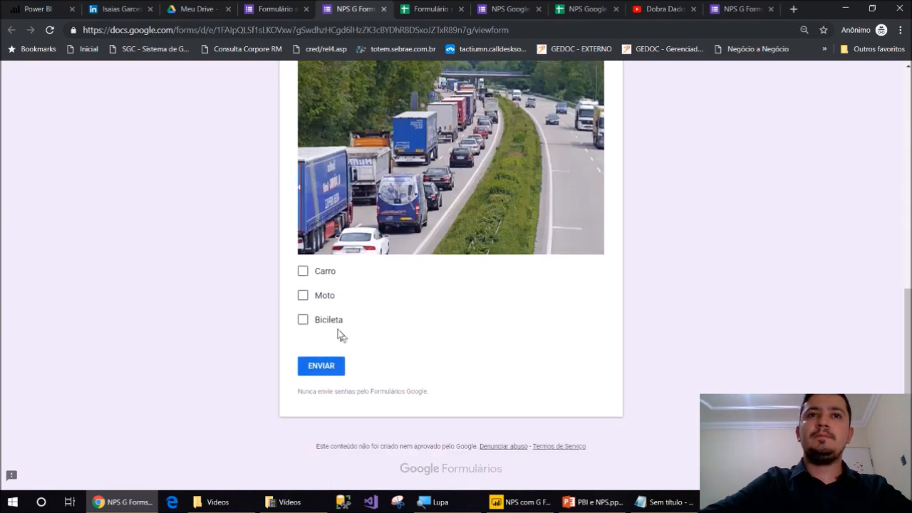
click(326, 298)
click(319, 318)
click(333, 369)
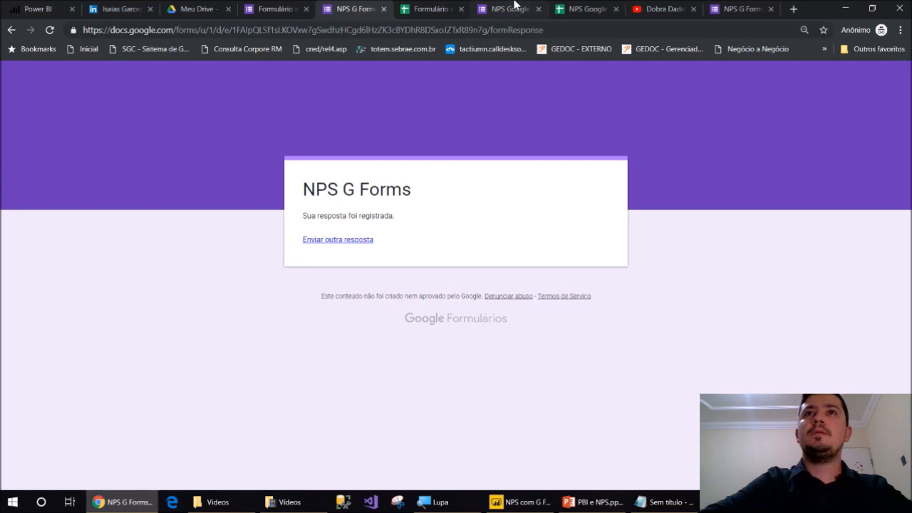
Check the response spreadsheet for the new row 4 and the first respondent's entries in A2 and B2
click(514, 5)
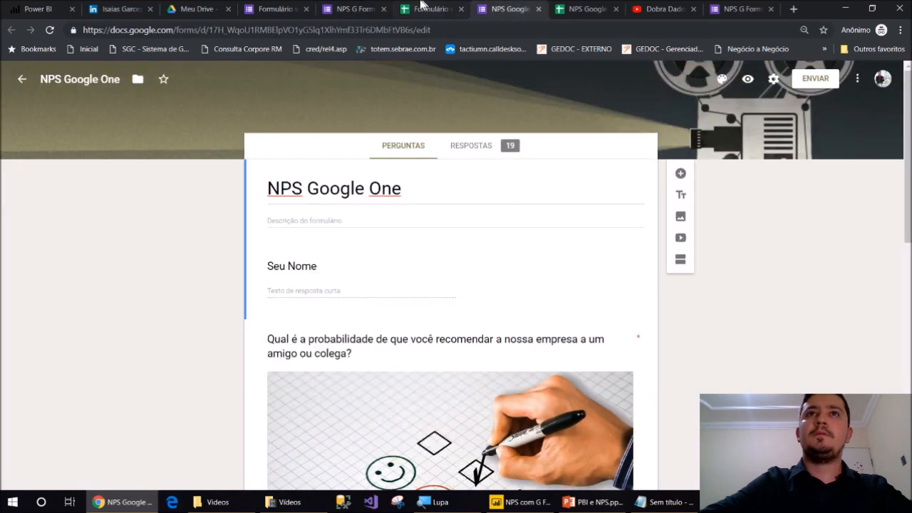
click(428, 7)
click(181, 184)
click(115, 164)
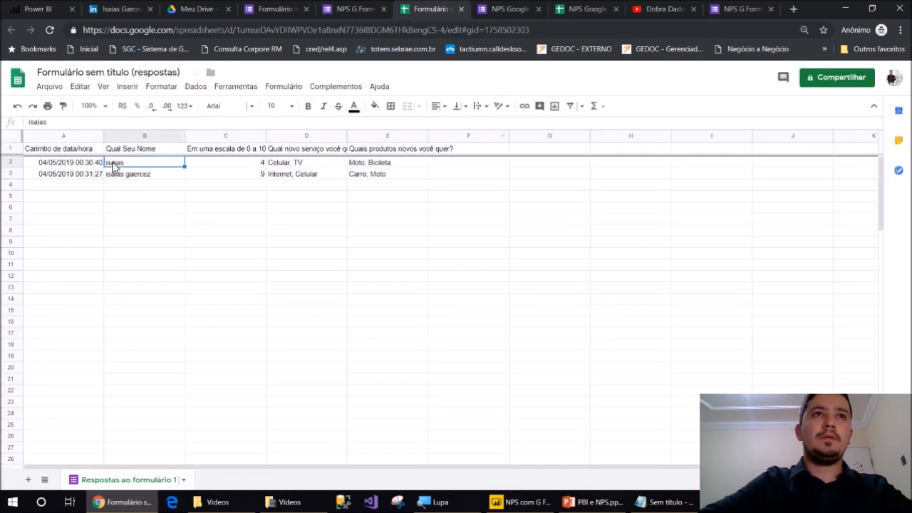
click(97, 165)
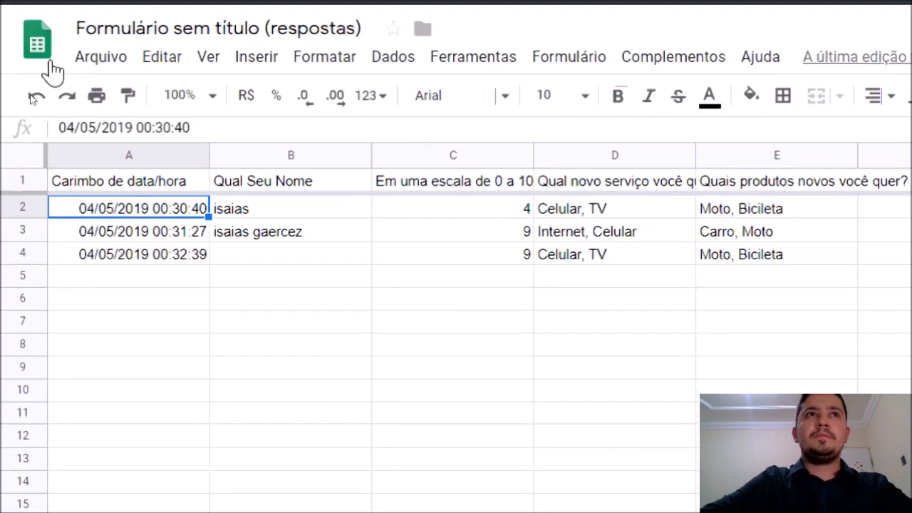
Download the response sheet as Microsoft Excel (.xlsx) and open the downloaded file
click(9, 9)
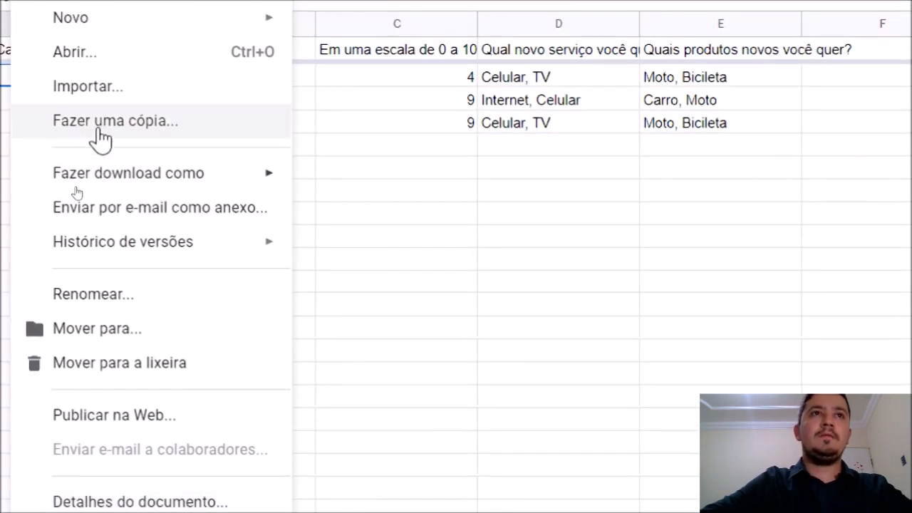
mouse_move(187, 309)
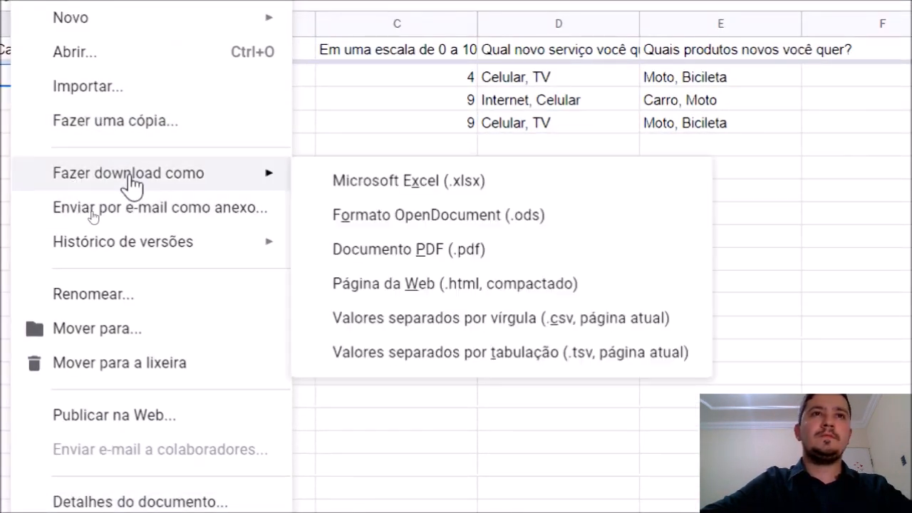
click(412, 191)
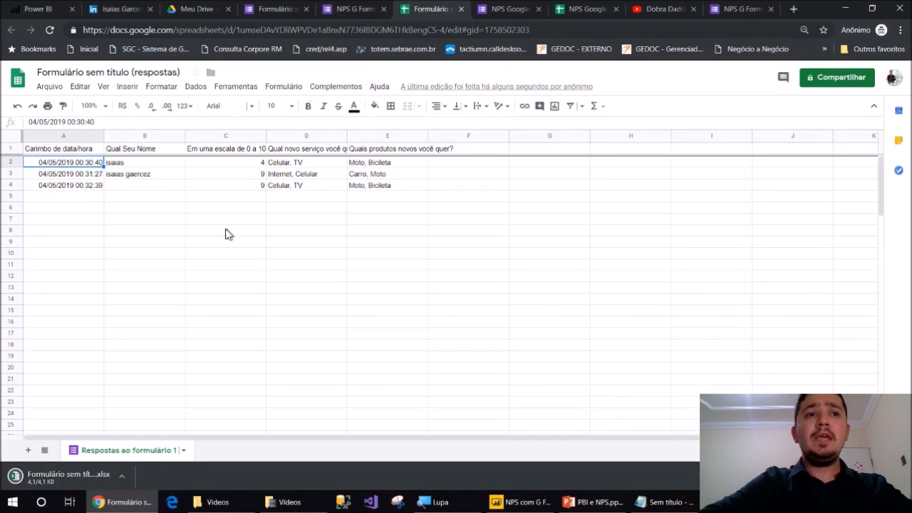
click(48, 496)
click(44, 497)
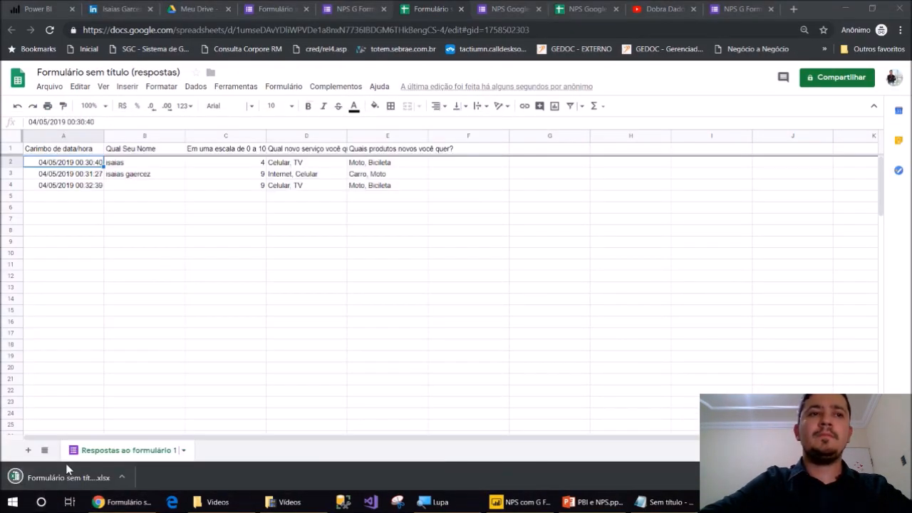
click(63, 474)
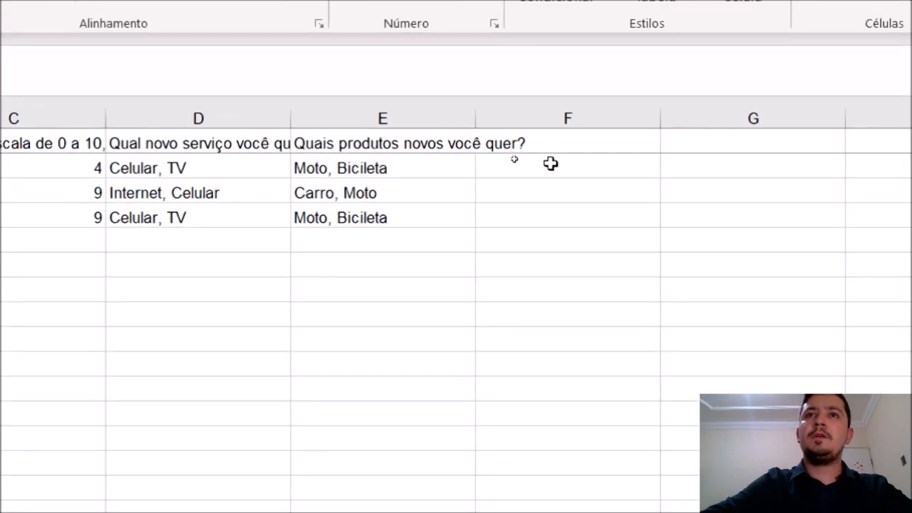
Fill F2:F4 with 1s under a new 'Qtd' header in F1
click(551, 165)
key(Return)
text(1)
key(Return)
text(1)
key(Return)
click(554, 148)
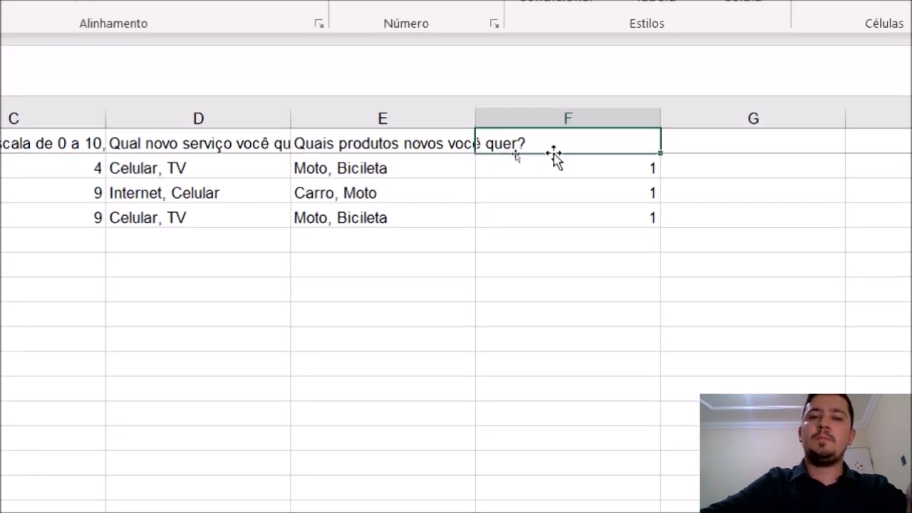
text(Qtd)
key(Return)
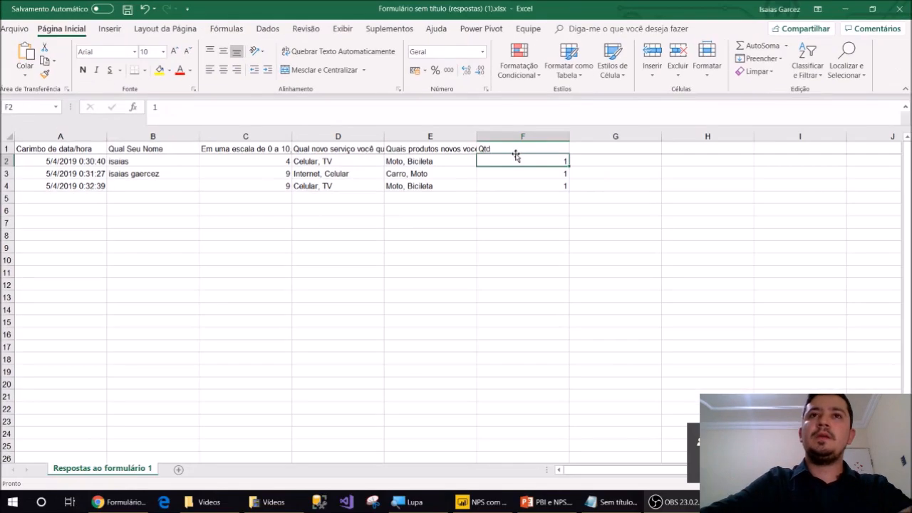
Insert a 2D pie chart of the products by Qtd from E1:F4 and move it beside the data
drag(463, 144, 551, 203)
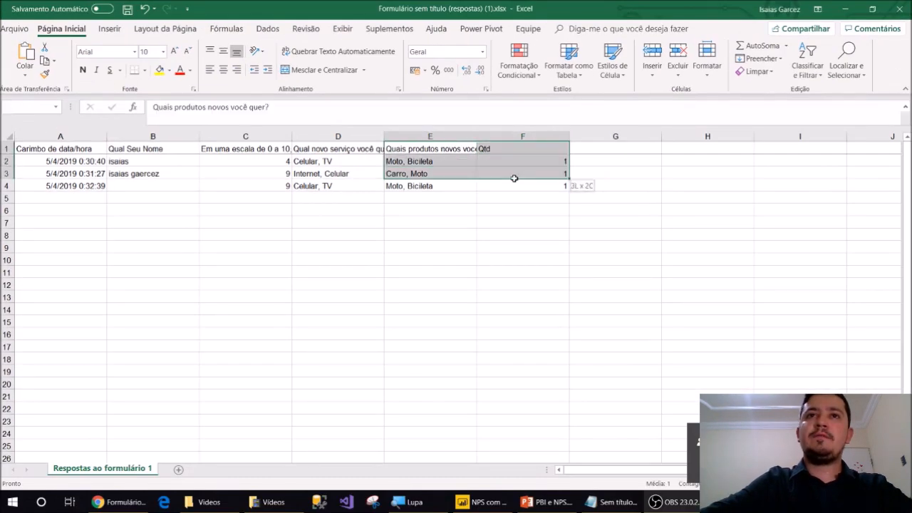
drag(514, 178, 514, 182)
click(110, 29)
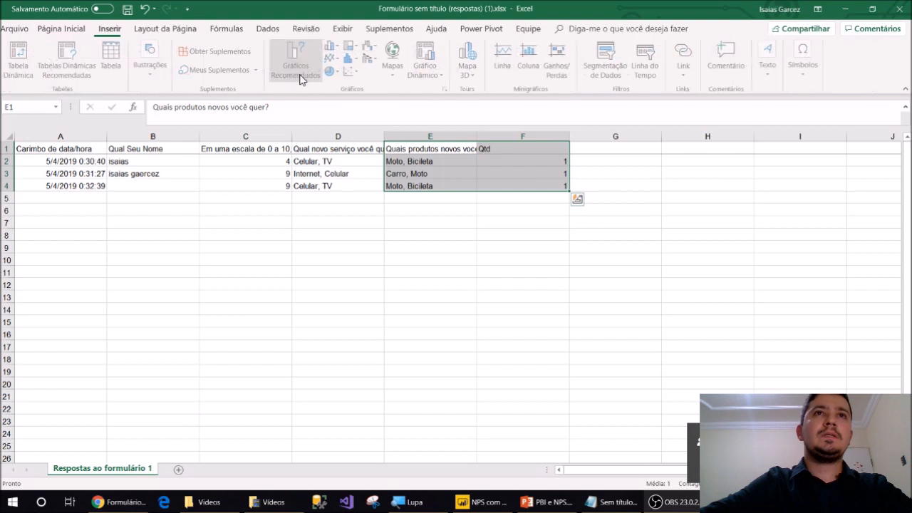
click(332, 71)
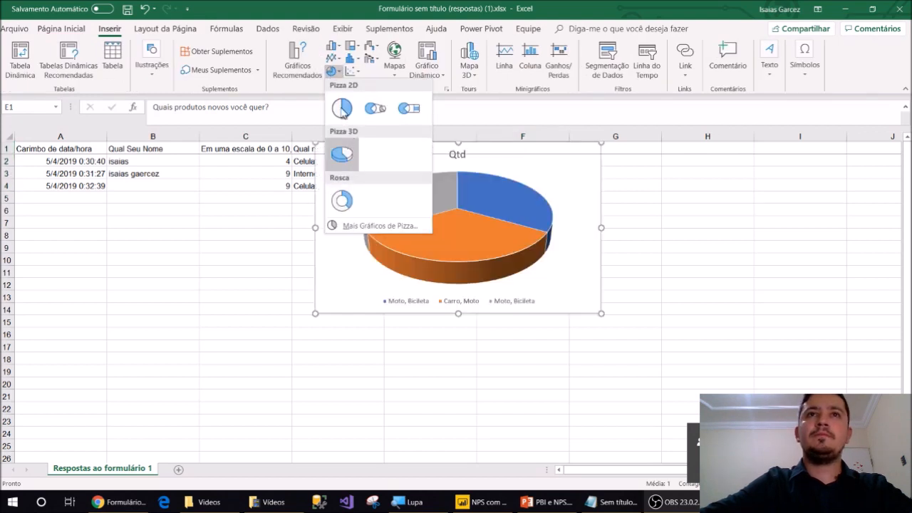
click(342, 108)
drag(578, 286, 589, 334)
Undo the accidental range move and add data labels to the pie slices
key(ctrl+z)
click(616, 152)
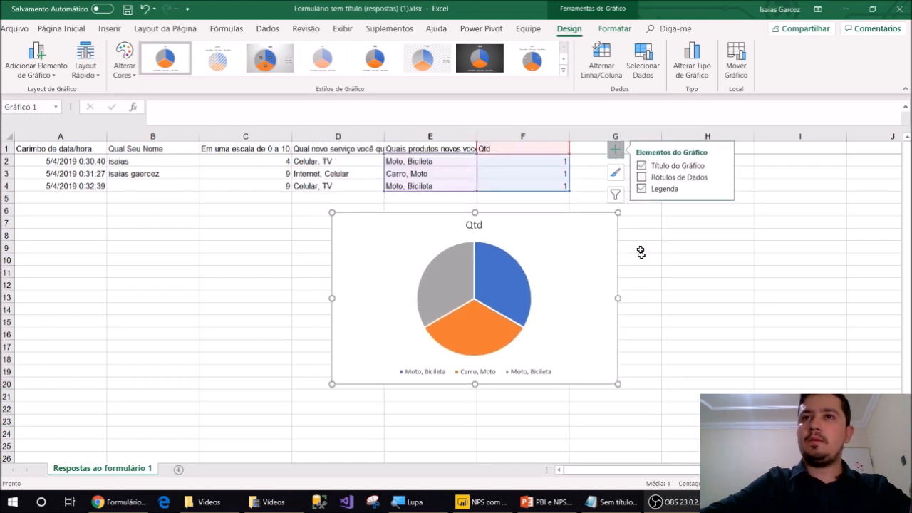
click(642, 178)
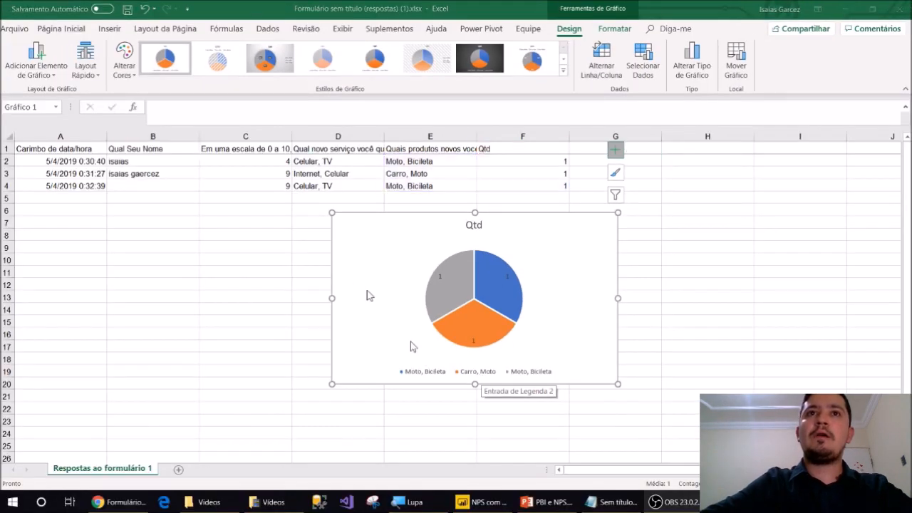
Review the form's responses summary in the browser, then close the Excel workbook with the pie chart
key(alt+Tab)
click(328, 7)
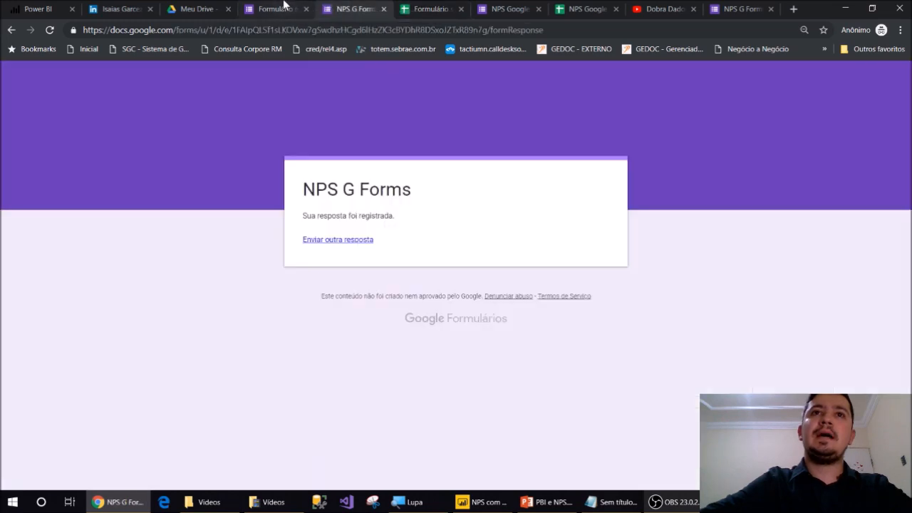
click(285, 7)
scroll(383, 261, down, 10)
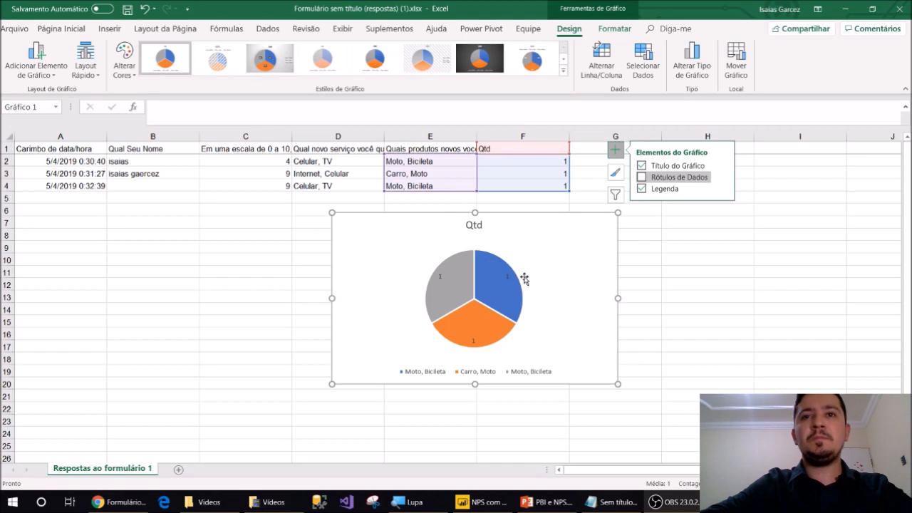
click(597, 216)
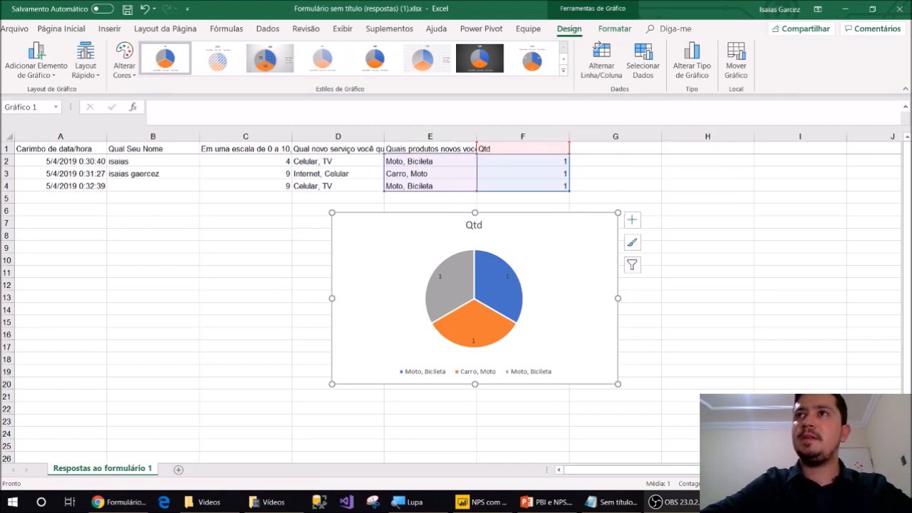
click(909, 15)
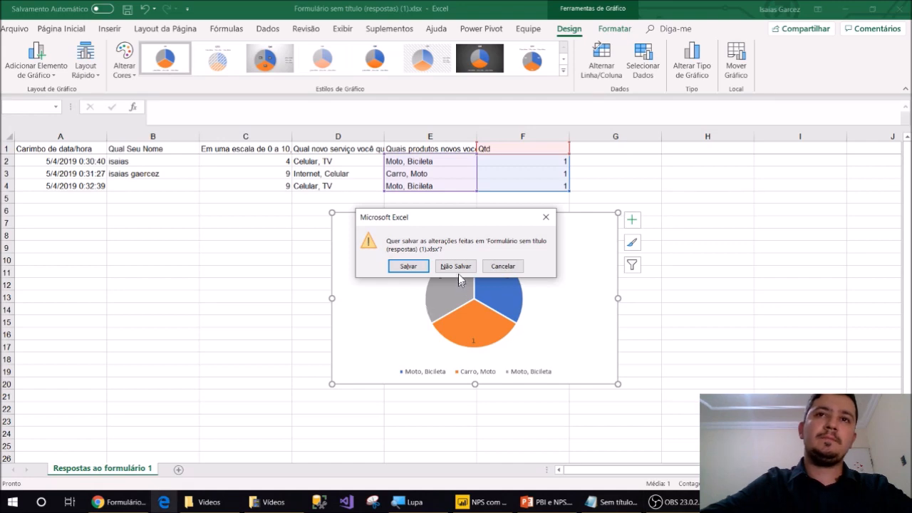
Discard the Excel changes and return to the form's response spreadsheet in the browser
click(454, 265)
click(120, 502)
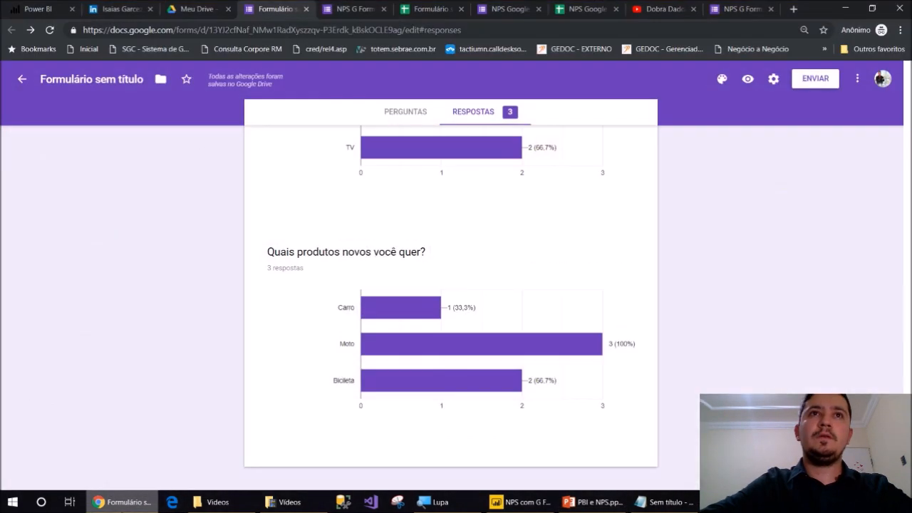
click(368, 7)
click(428, 9)
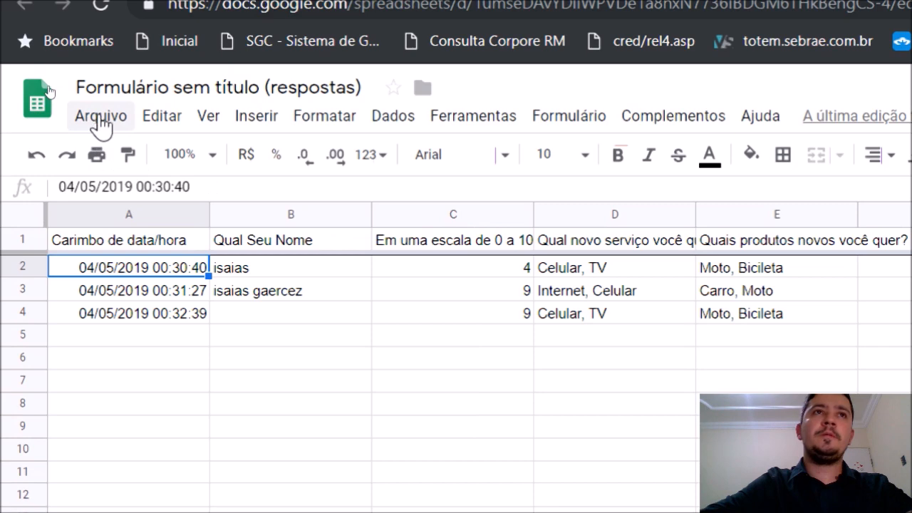
Publish the whole spreadsheet to the web as a Página da Web and confirm
click(100, 120)
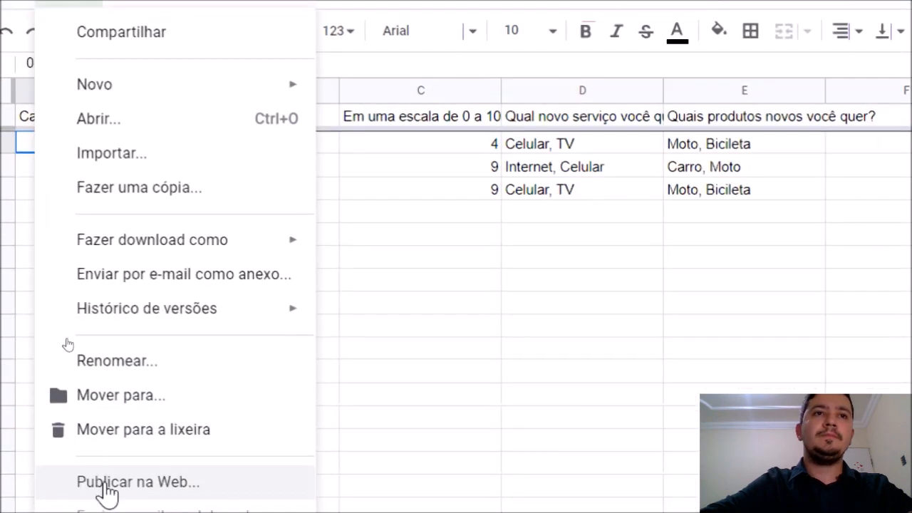
click(137, 437)
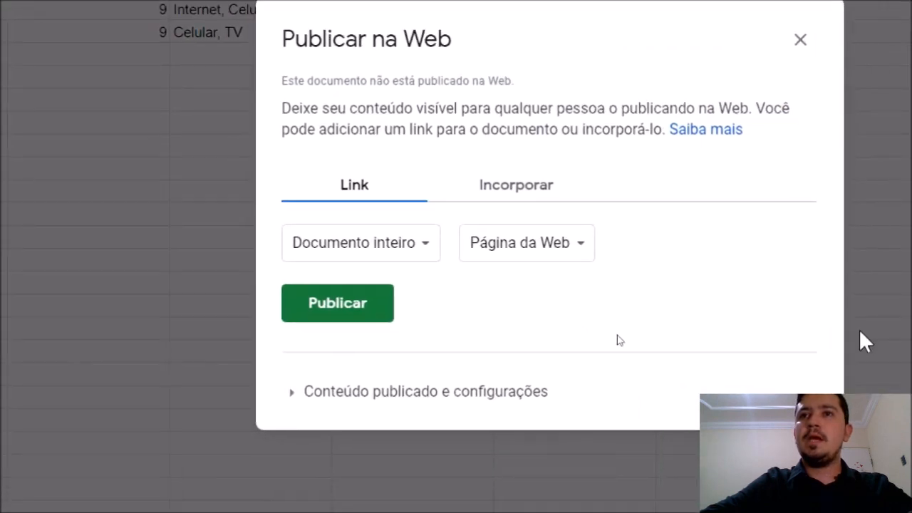
click(316, 305)
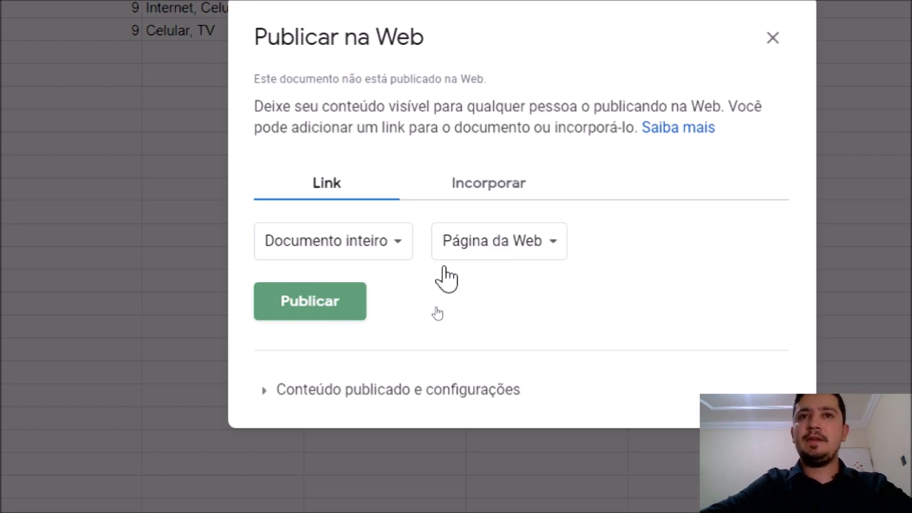
click(362, 289)
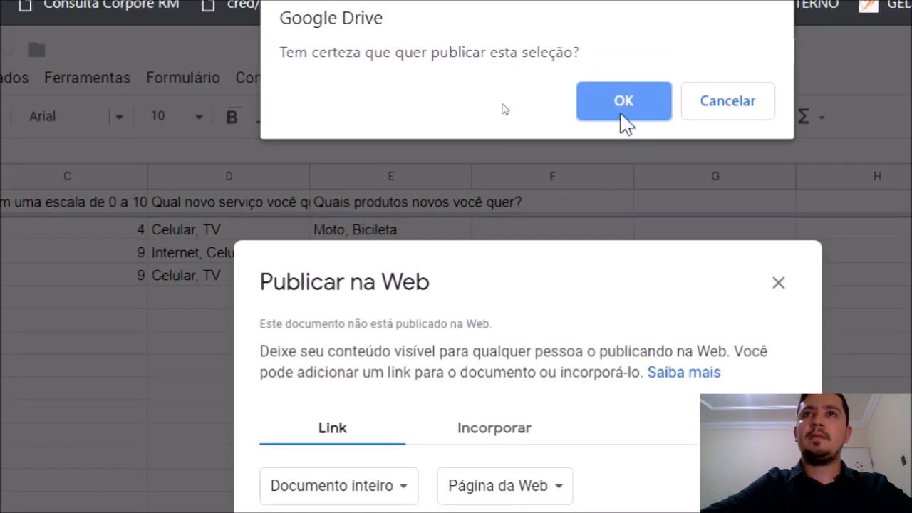
click(622, 104)
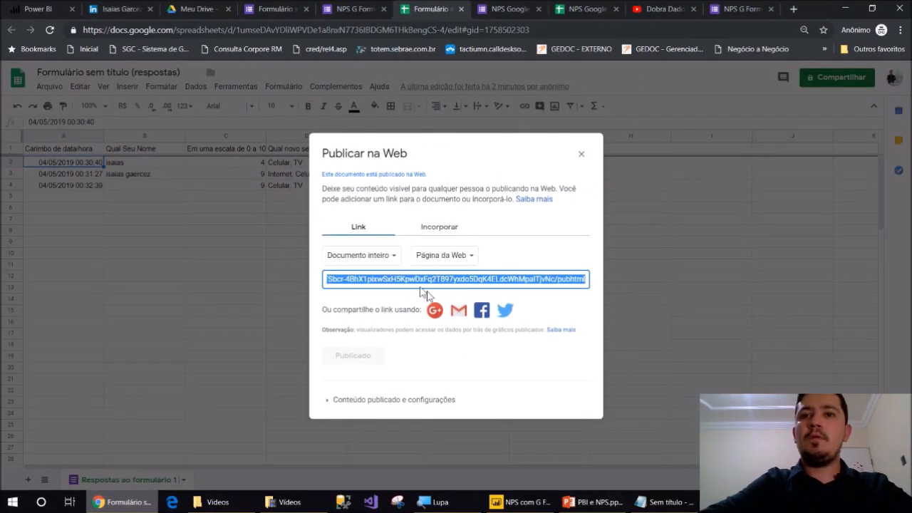
key(alt+Tab)
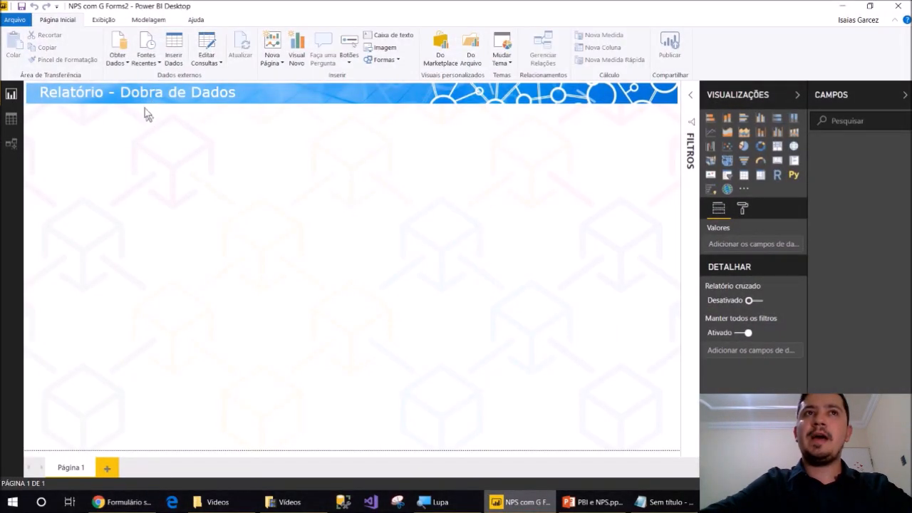
Start a Web data connection in Power BI with the published sheet's URL pasted as the address
click(127, 65)
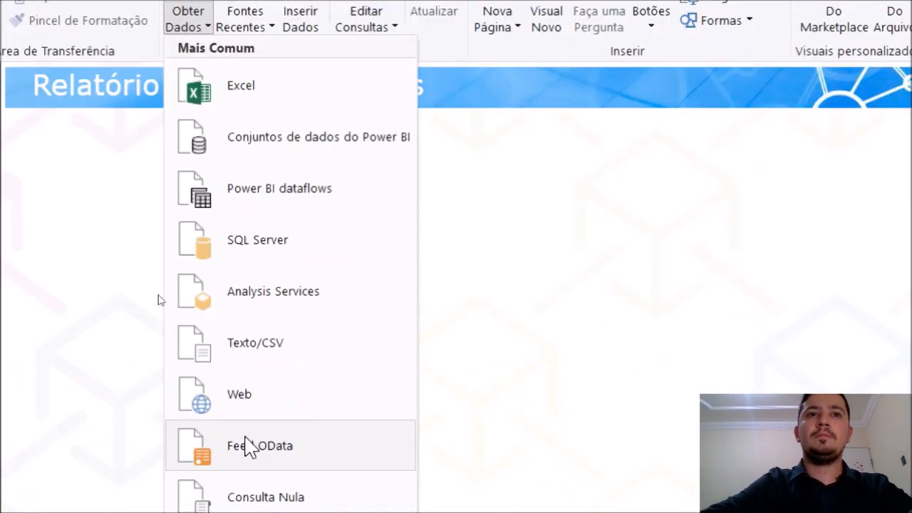
click(211, 367)
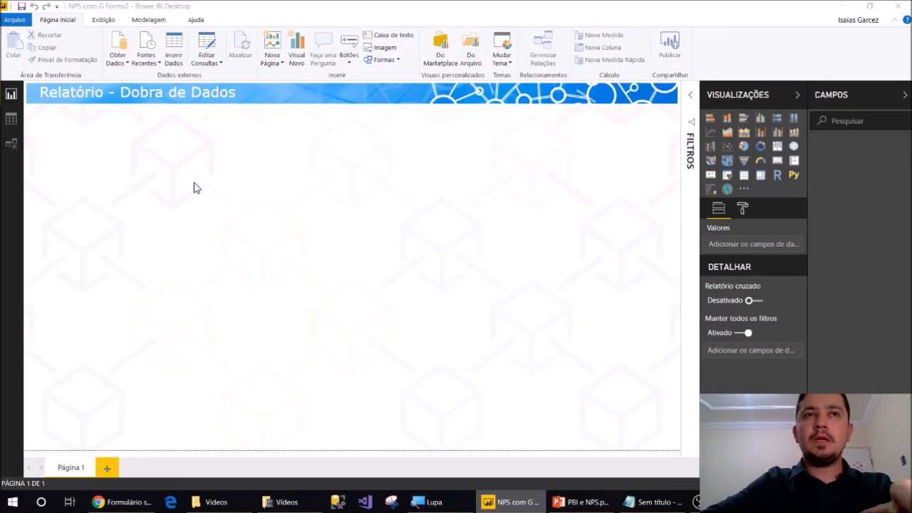
key(ctrl+v)
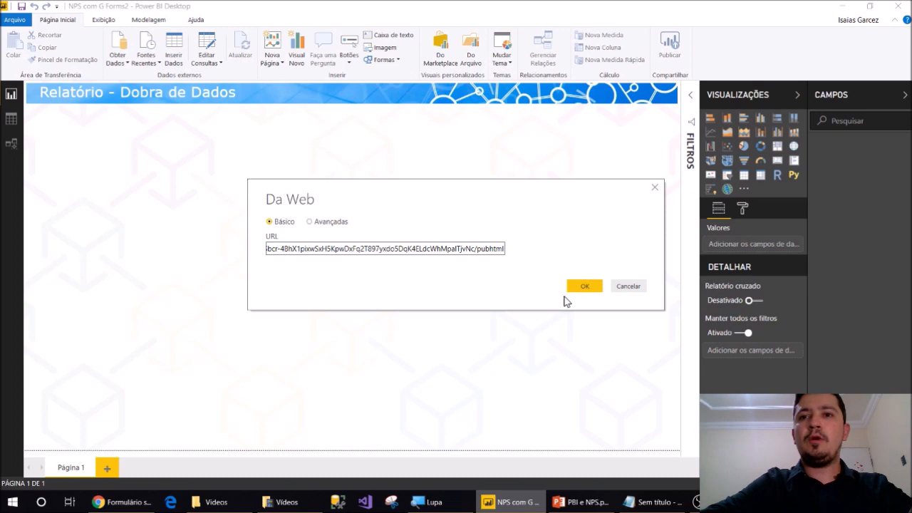
click(583, 502)
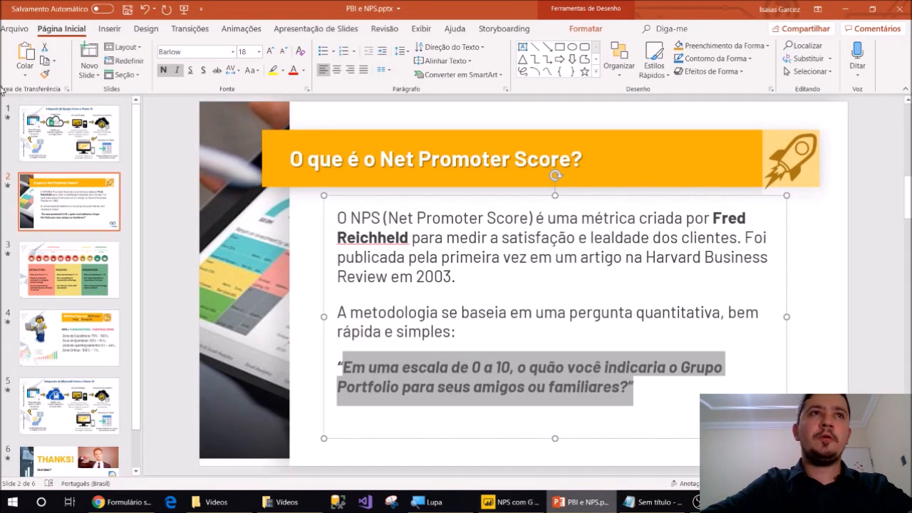
Present the Integração de Google Forms e Power BI slide full-screen, then return to the browser
click(44, 139)
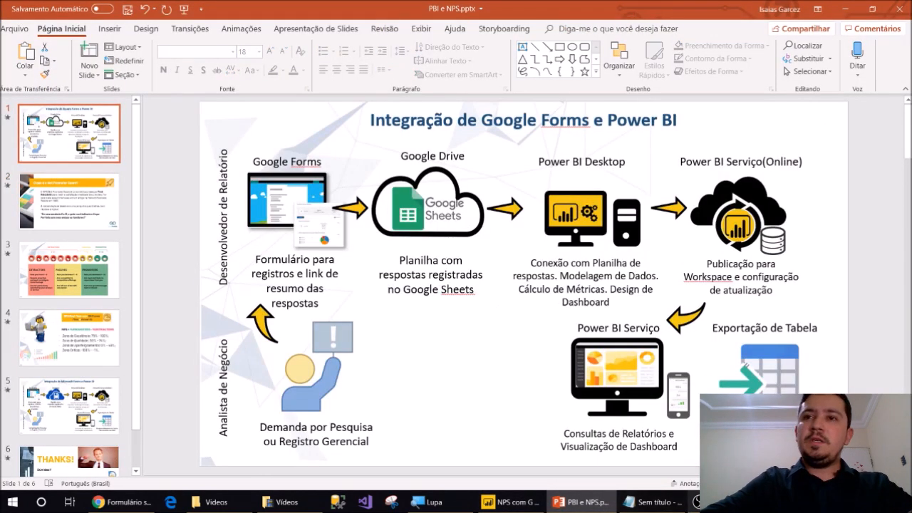
key(F5)
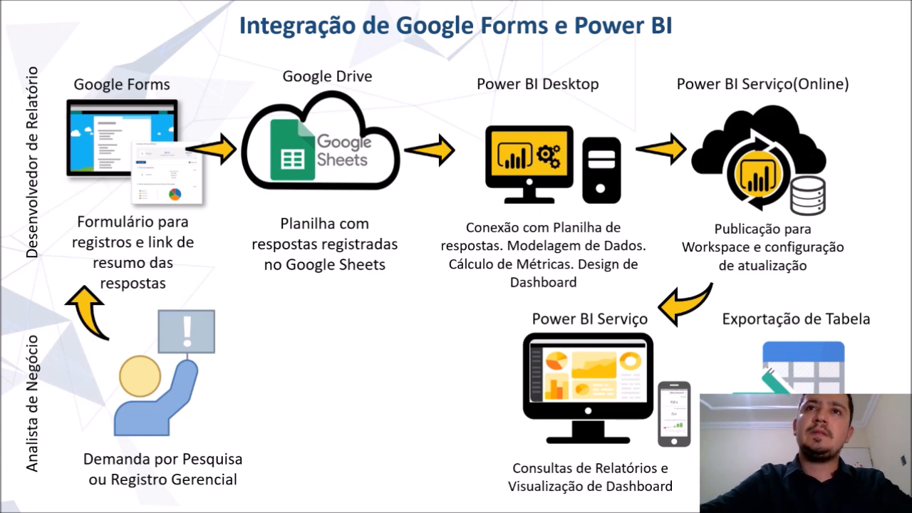
key(Escape)
click(123, 503)
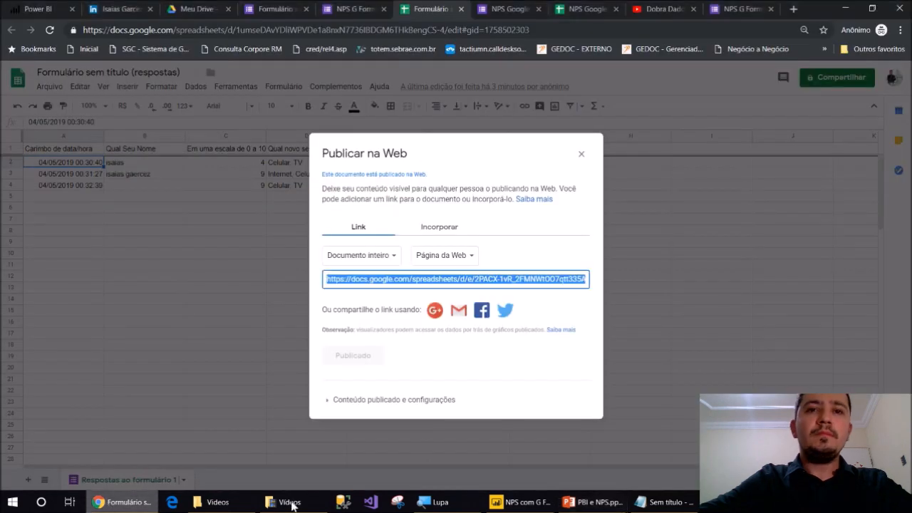
Replace the Web source URL with the published sheet link from Notepad and connect anonymously
click(518, 503)
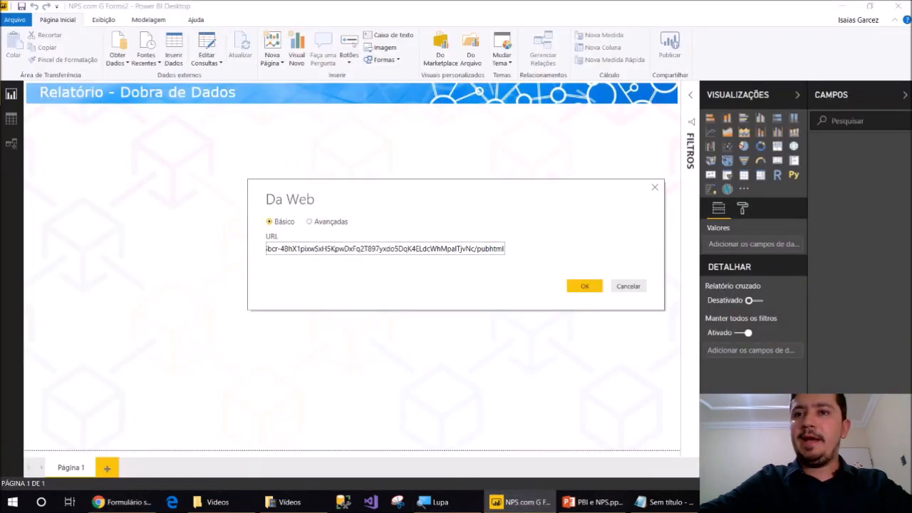
click(652, 503)
key(ctrl+a)
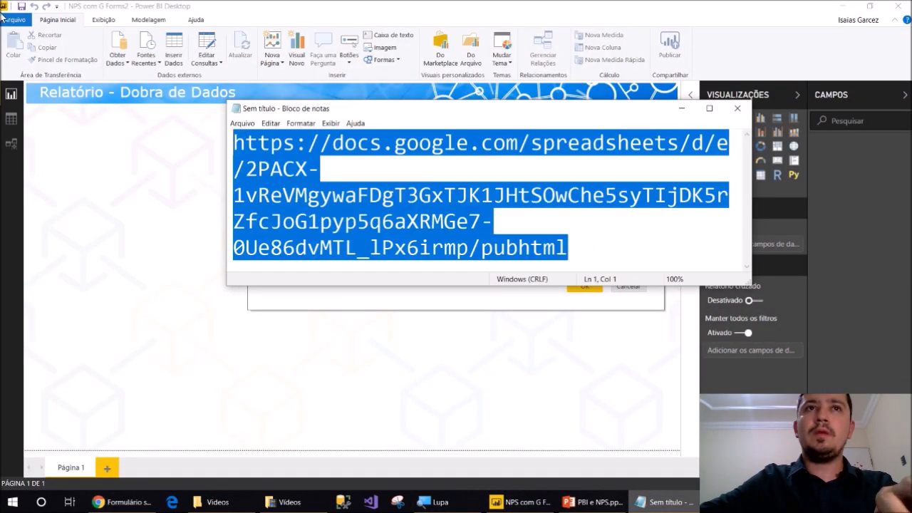
click(683, 108)
double_click(426, 251)
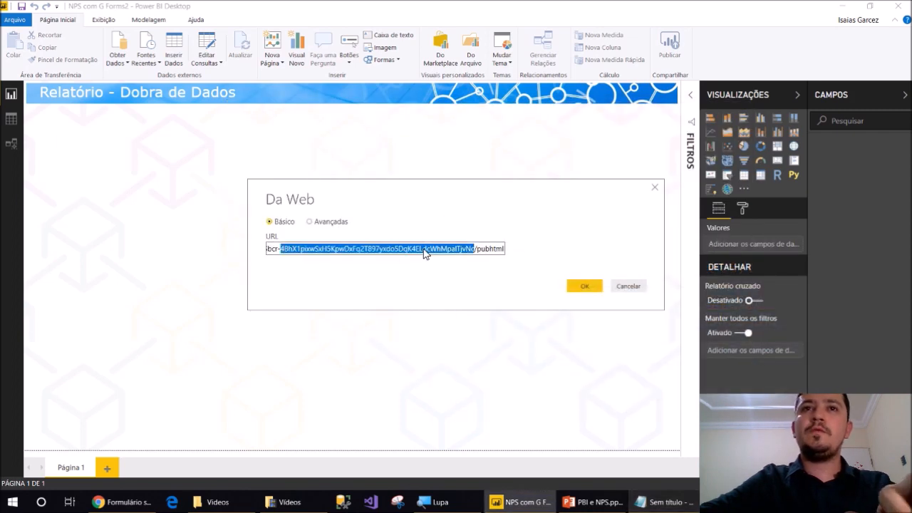
key(ctrl+v)
click(582, 289)
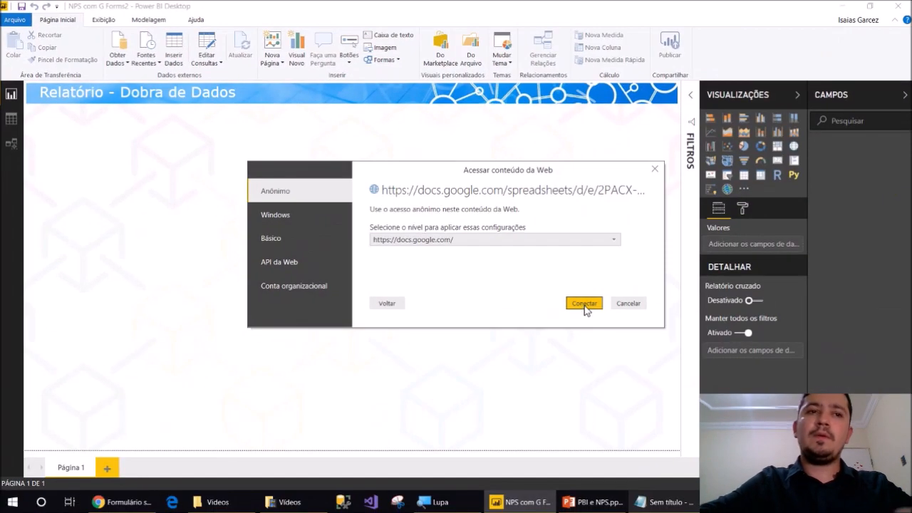
click(114, 502)
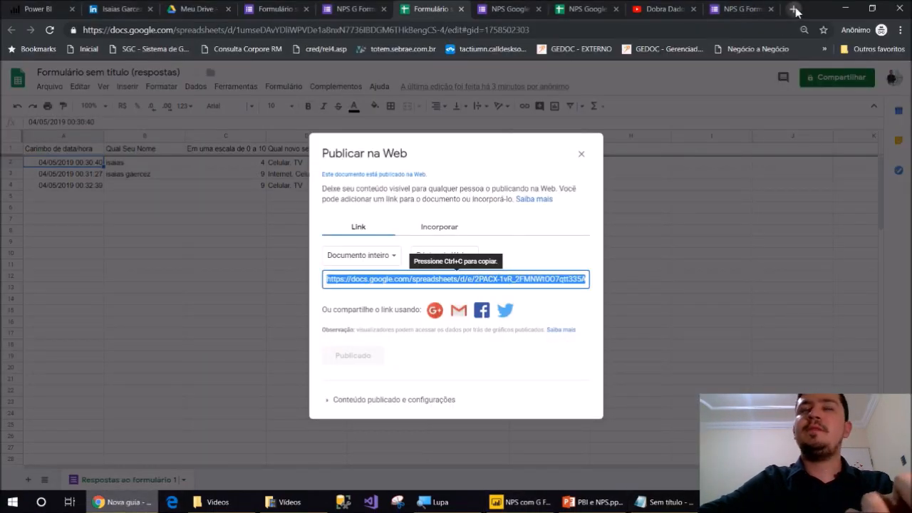
Load the published sheet's pubhtml link in a new Chrome tab
click(794, 9)
text(https://docs.google.com/spreadsheets/d/e/2PACX-1vReVMgywaFDgT3GxIJK1JHtSOwChe5sy1IjDK5rZfcJoG1pyp5q6aXRMGe7-0Ue86dvMTL_IPx6irmp/pubhtml)
key(Return)
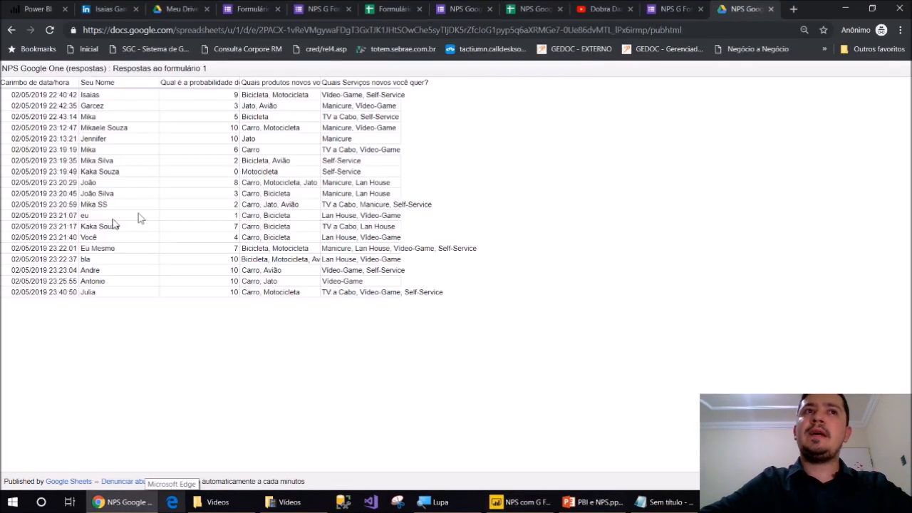
Highlight the response rows, including Você and Eu Mesmo, on the published page
drag(55, 292, 355, 293)
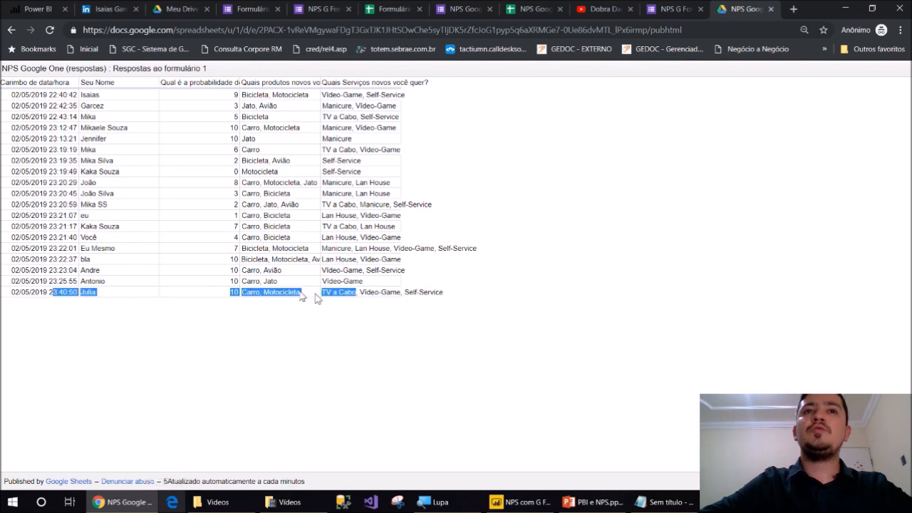
click(333, 295)
drag(75, 238, 212, 252)
click(63, 283)
drag(64, 296, 292, 293)
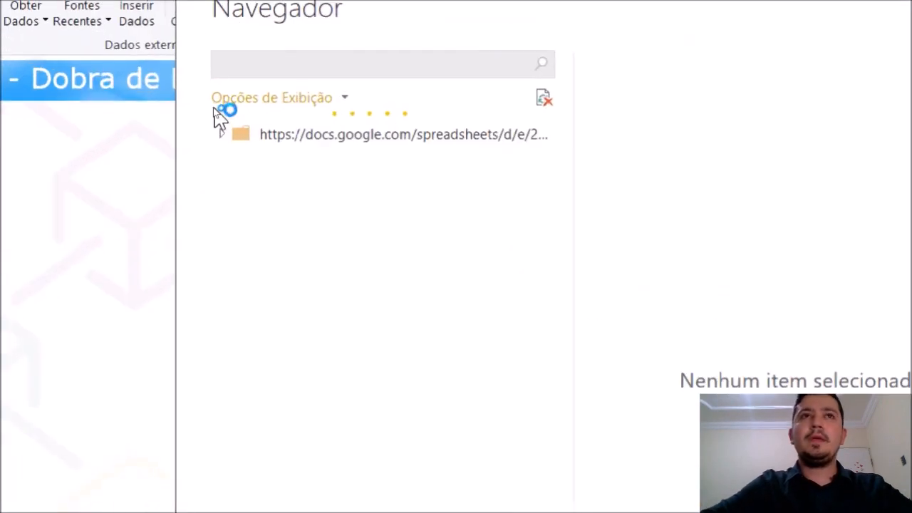
Pick Table 0 in the Navegador, open it in Power Query Editor and refresh the preview
click(248, 193)
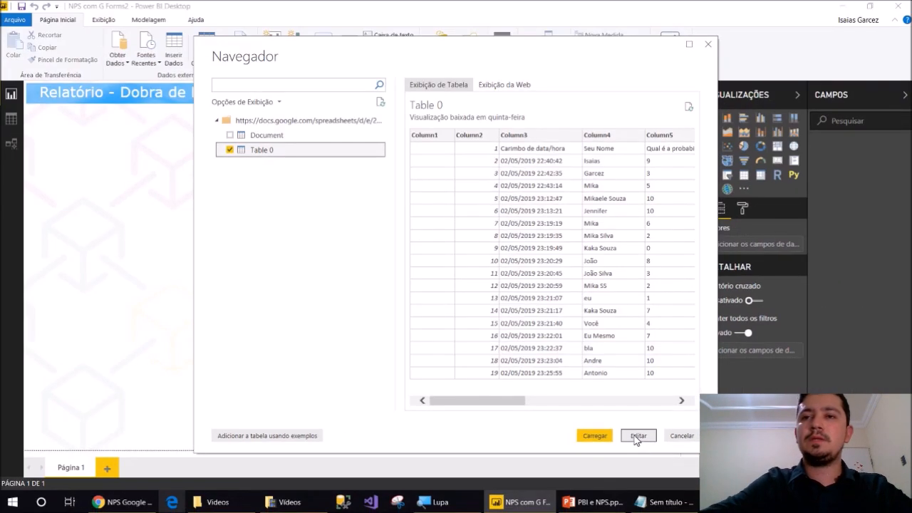
click(638, 436)
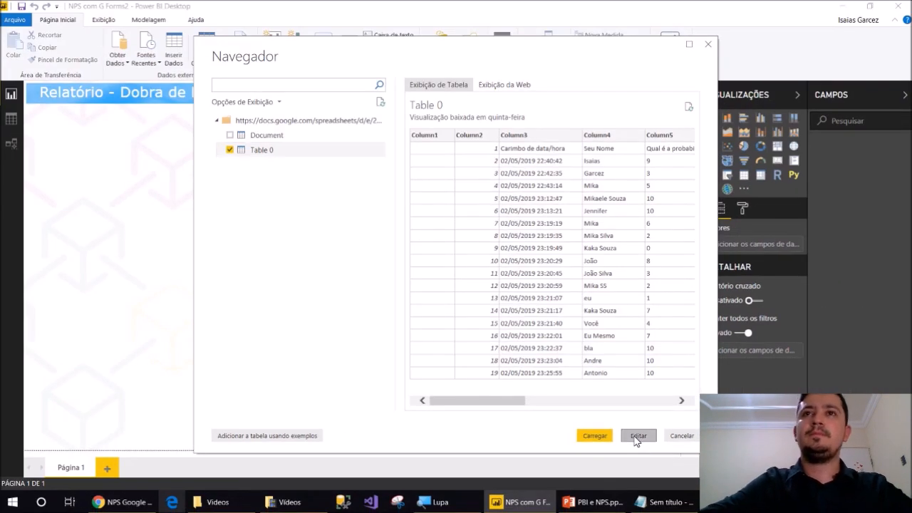
click(365, 90)
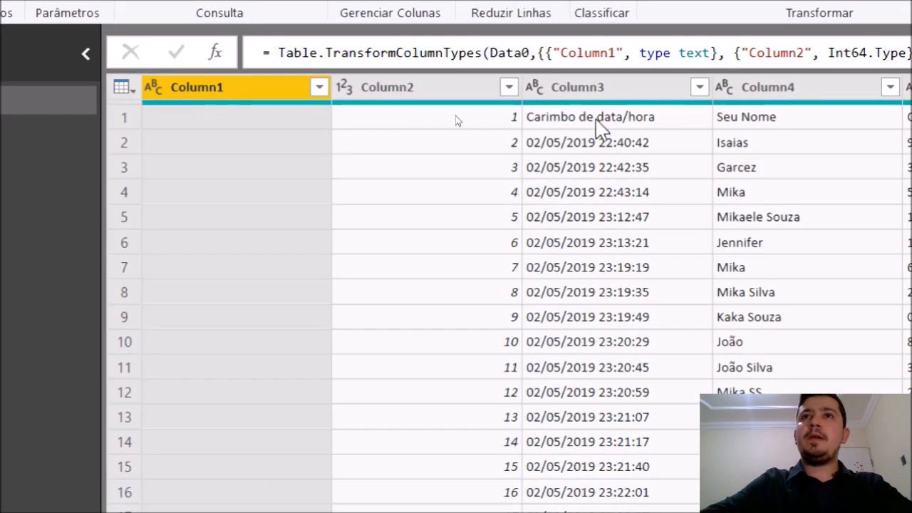
Check the question text sitting in row 1, then promote the first row to column headers
click(458, 113)
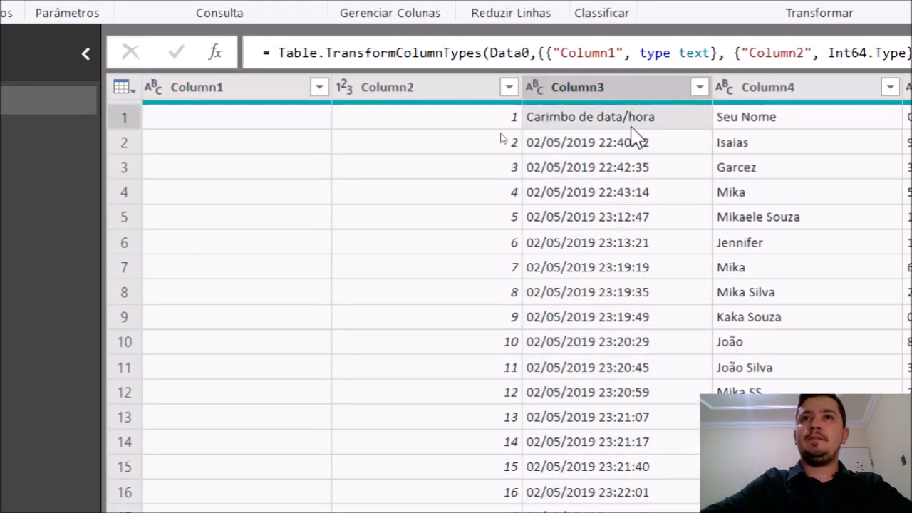
click(767, 119)
click(864, 136)
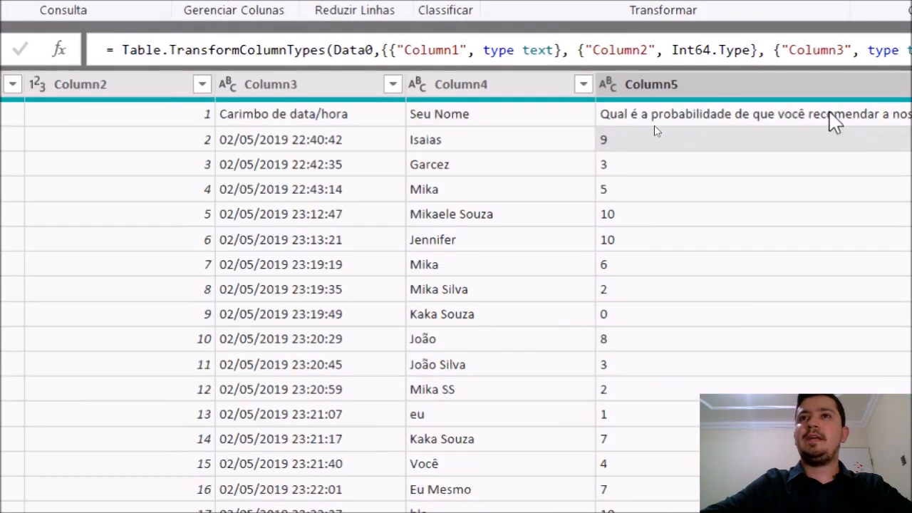
click(830, 113)
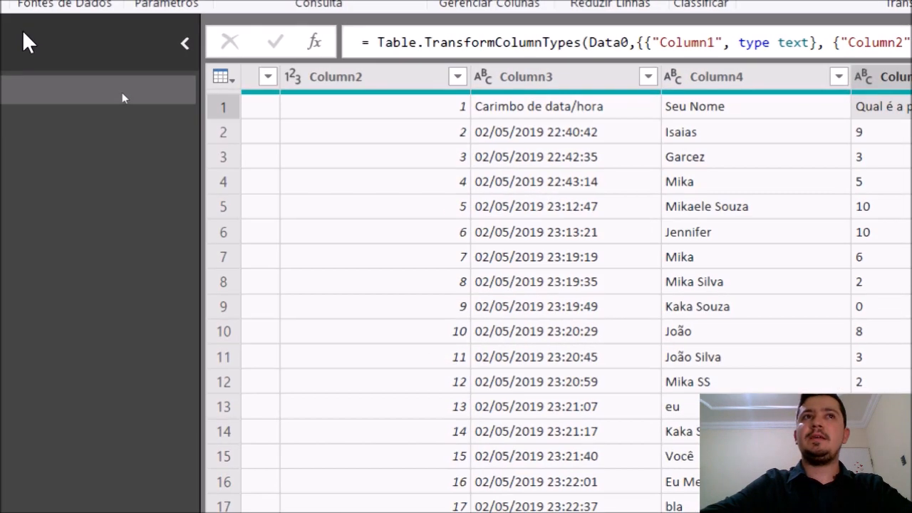
click(81, 120)
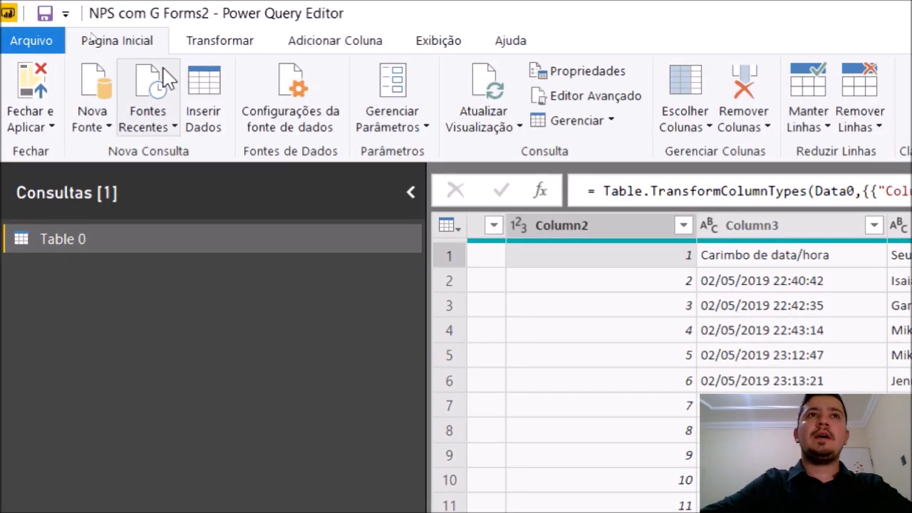
click(217, 40)
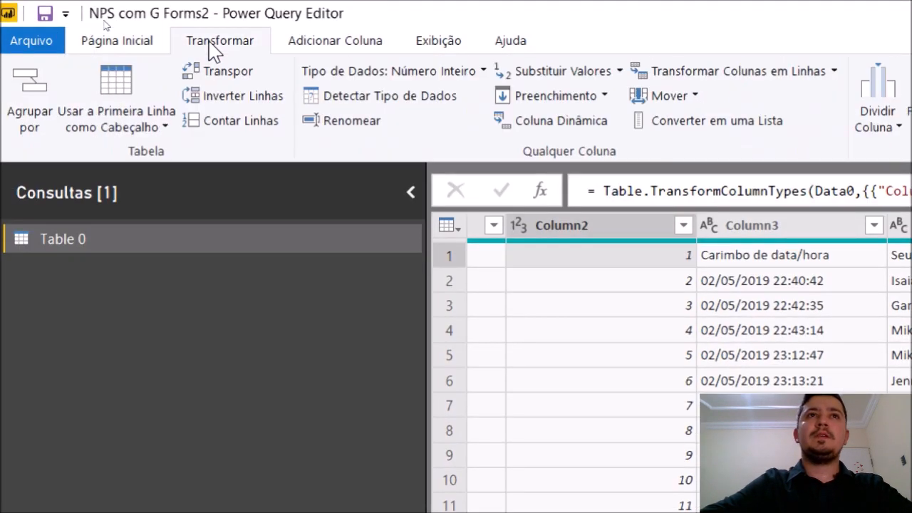
click(106, 89)
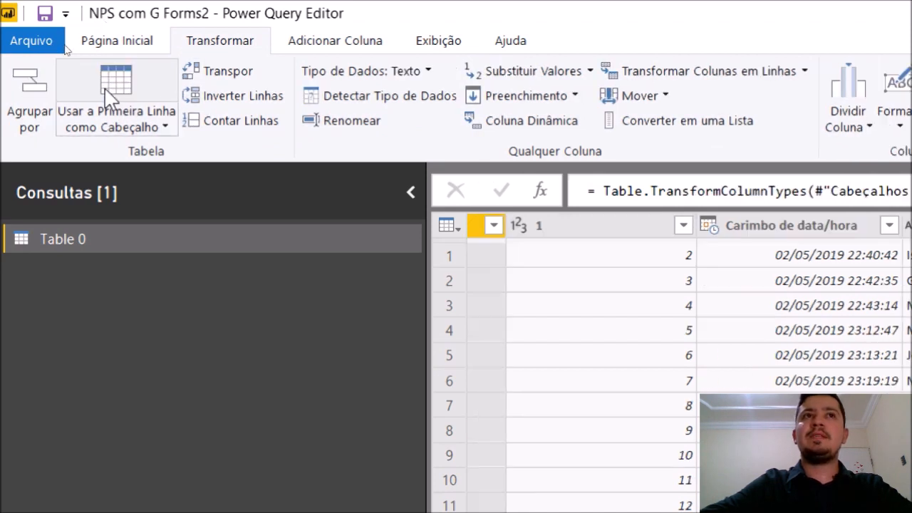
Review the promoted Carimbo de data/hora, Seu Nome and score columns and the empty first column
click(604, 260)
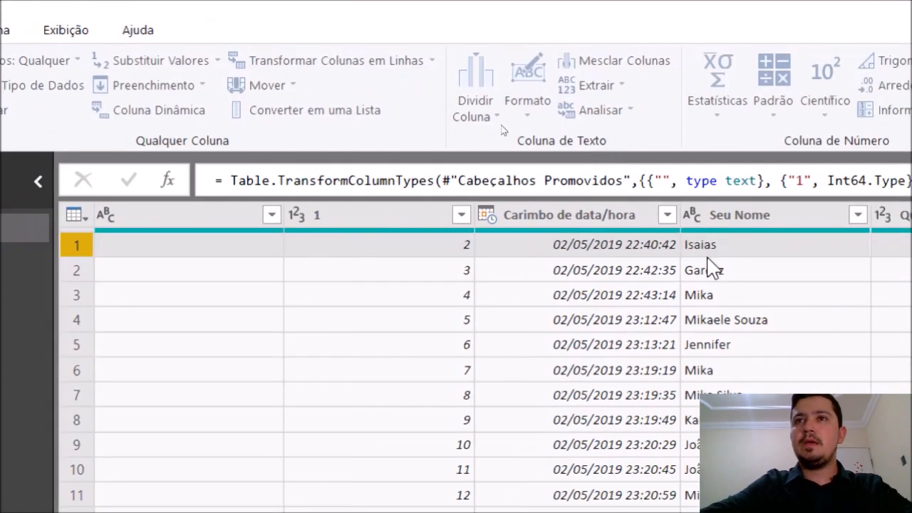
click(591, 215)
click(764, 217)
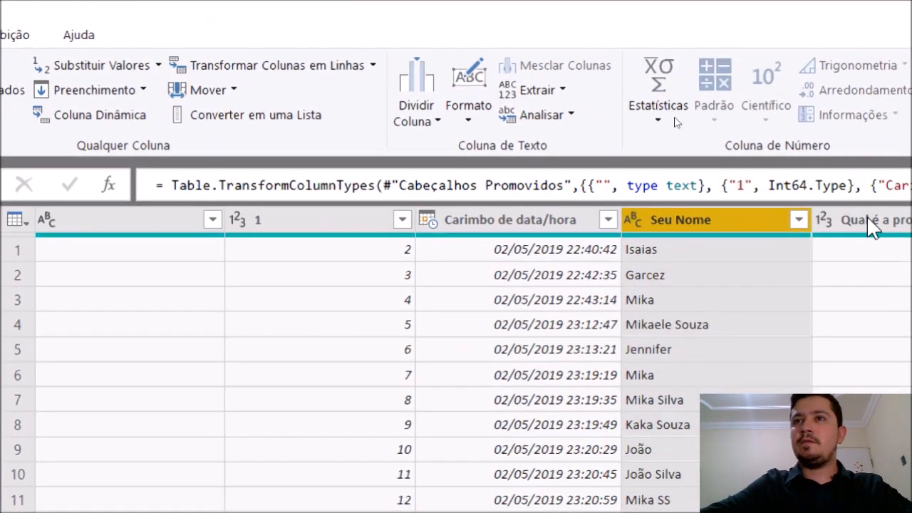
click(860, 230)
click(71, 206)
click(519, 220)
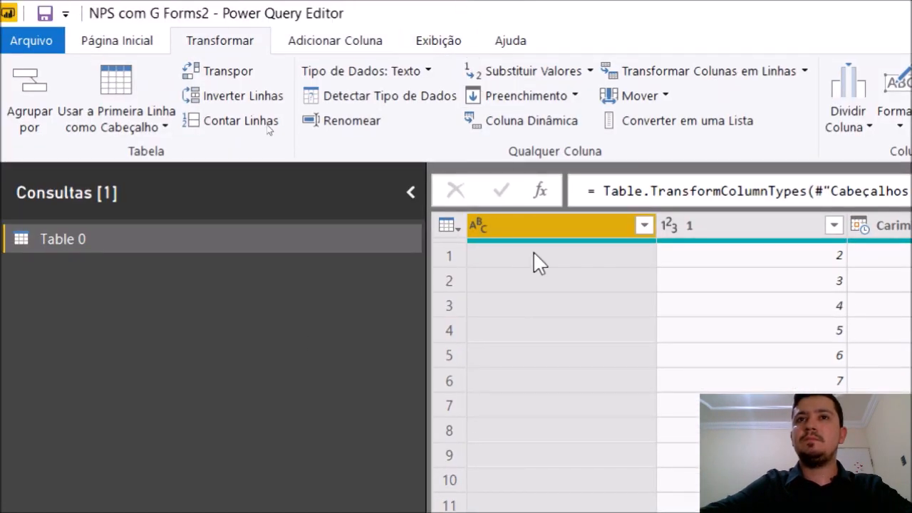
right_click(536, 249)
key(Escape)
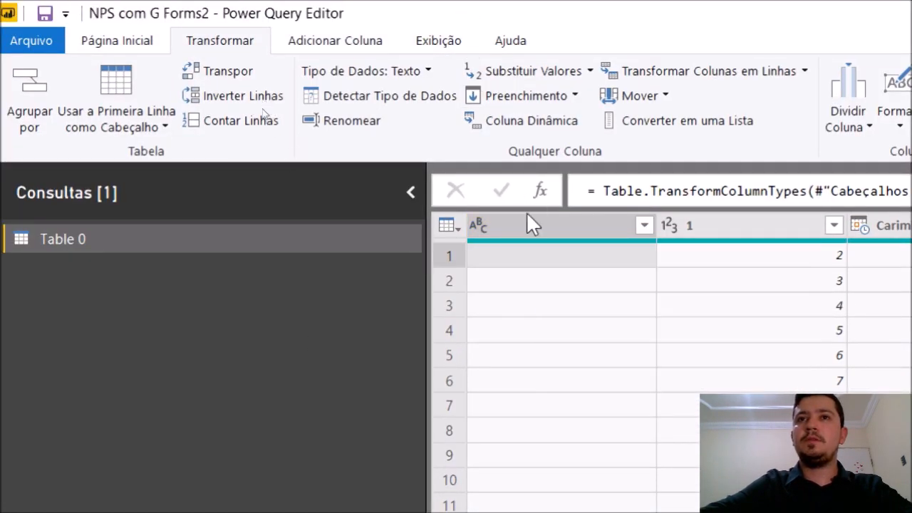
right_click(525, 217)
Remove the empty first column and rename column 1 to ID_Formulário
click(586, 288)
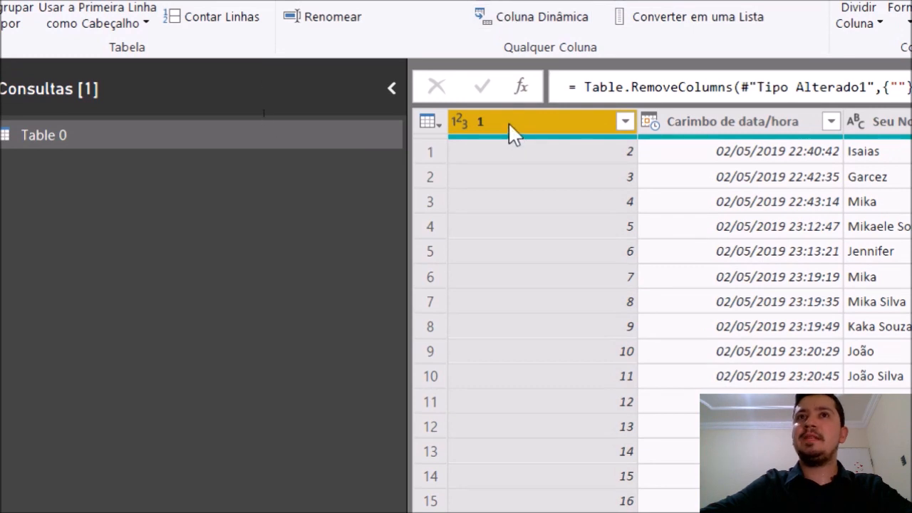
double_click(511, 124)
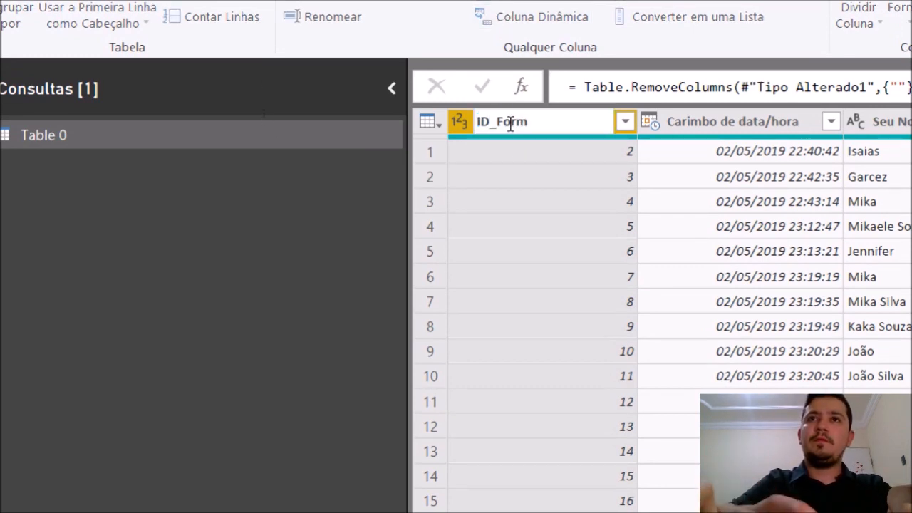
text(ID_Formulário)
key(Return)
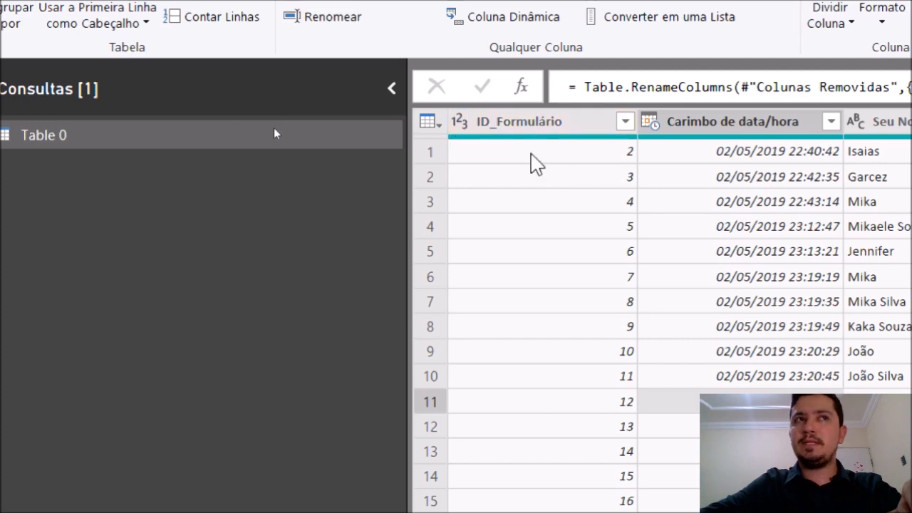
Rename the query Table 0 to Respostas
double_click(64, 136)
text(Respostas)
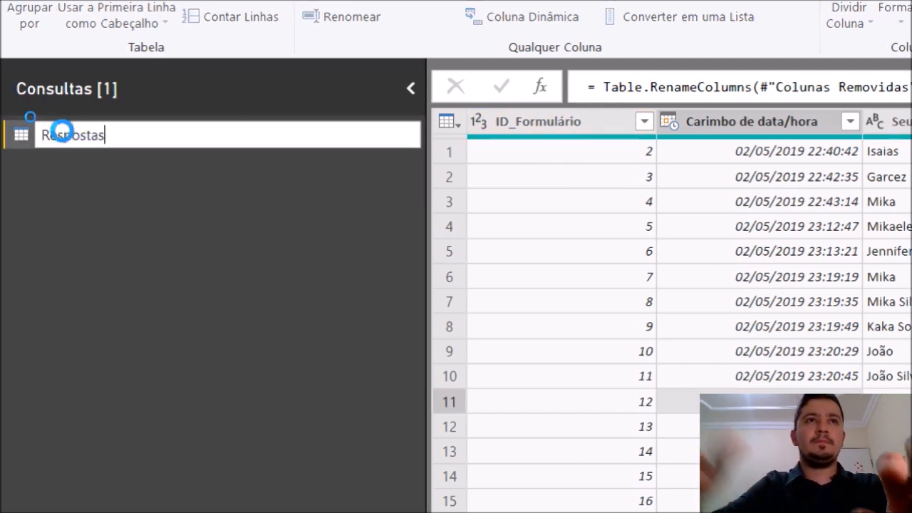
key(Return)
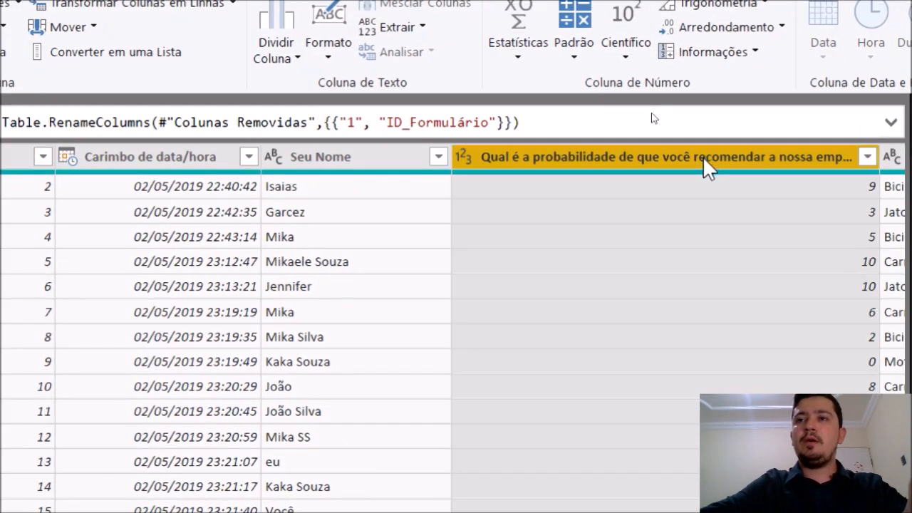
Inspect the Quais produtos novos você quer? answers, such as row 9's Carro, Motocicleta, Jato
scroll(706, 164, right, 5)
click(705, 161)
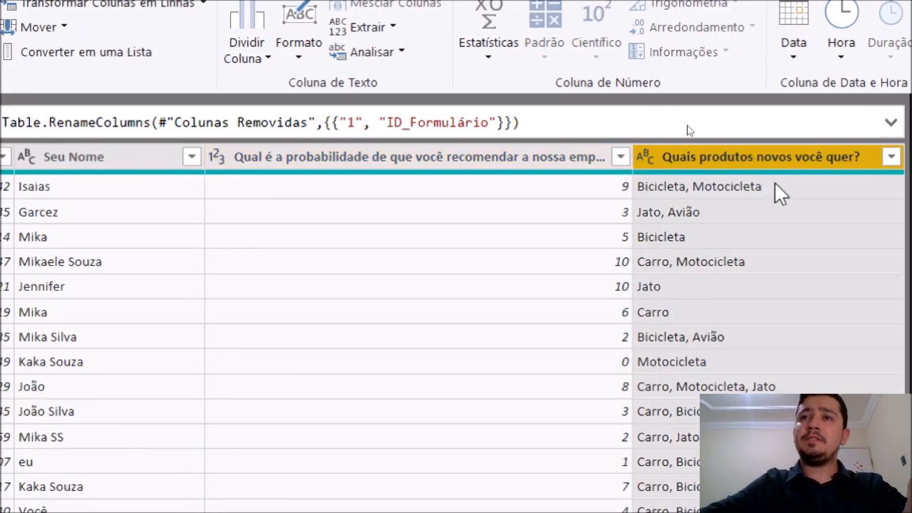
click(667, 189)
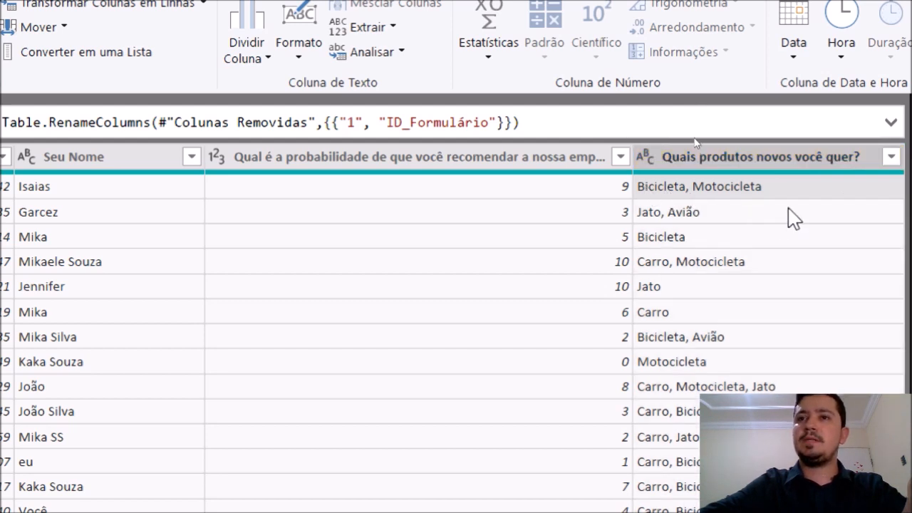
click(686, 395)
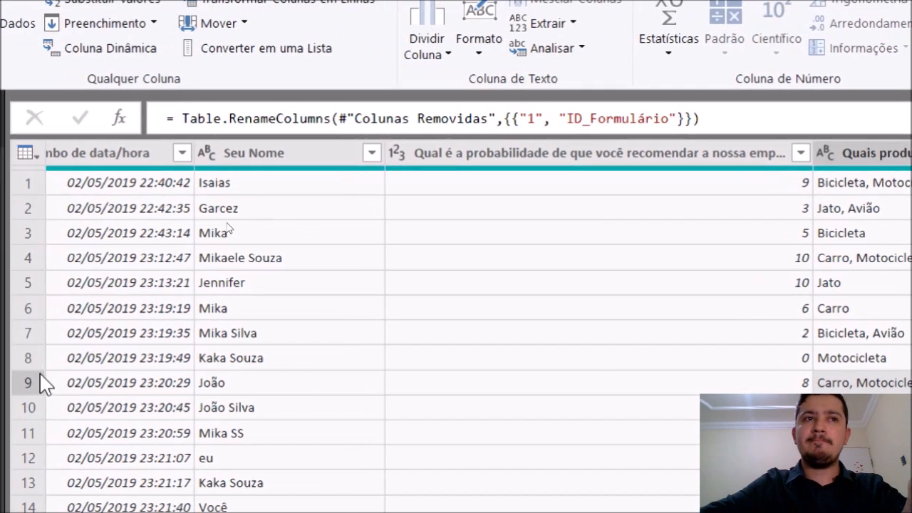
click(19, 380)
key(Left)
key(Left)
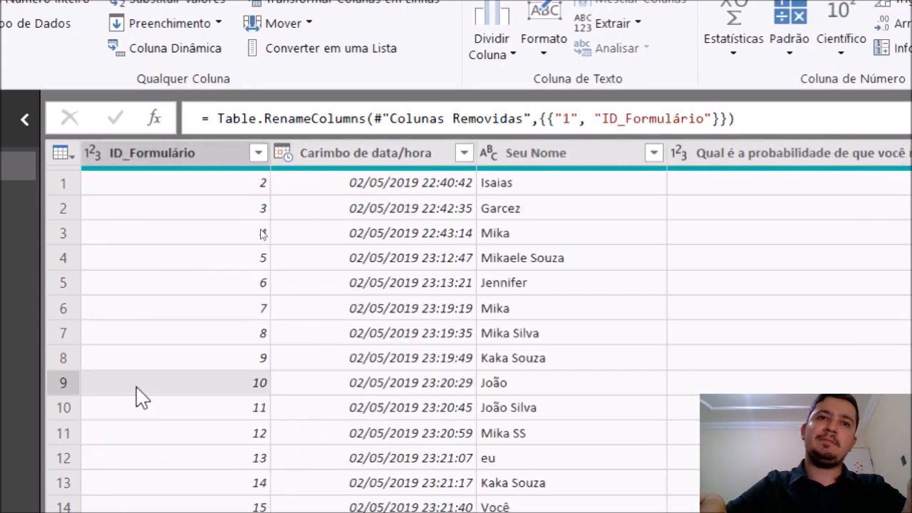
key(Right)
key(Left)
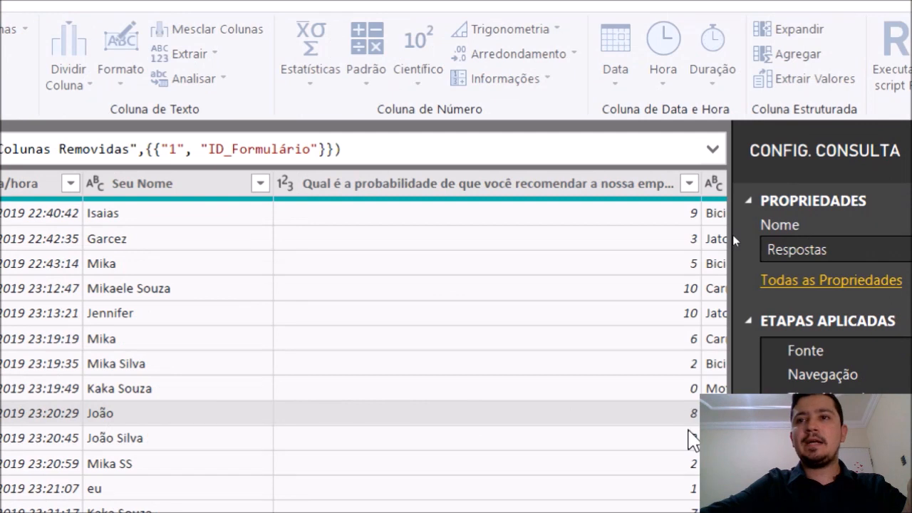
click(798, 418)
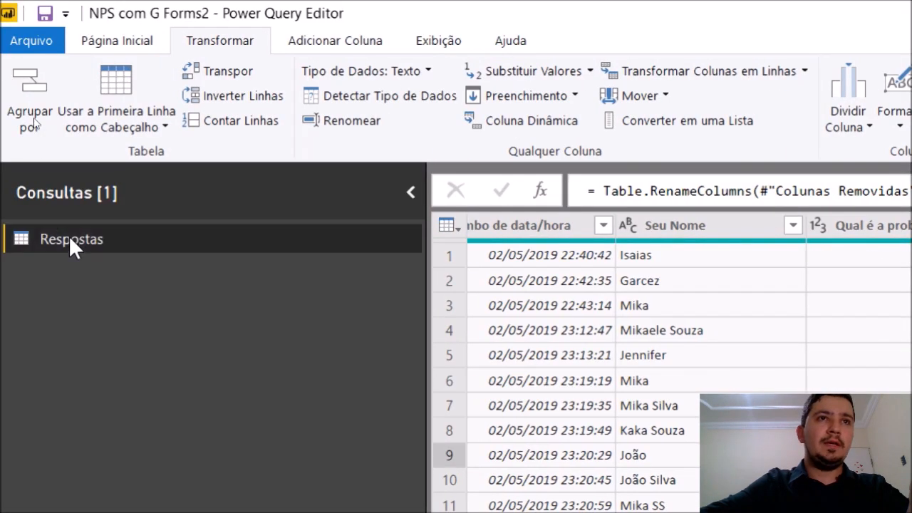
Duplicate Respostas as Multipla Escolha and select its Carimbo de data/hora and Seu Nome columns
right_click(70, 241)
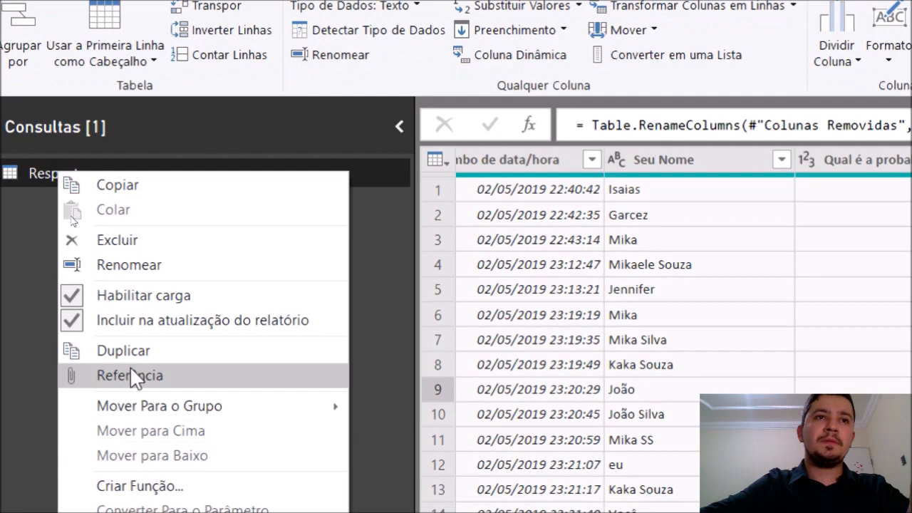
click(135, 352)
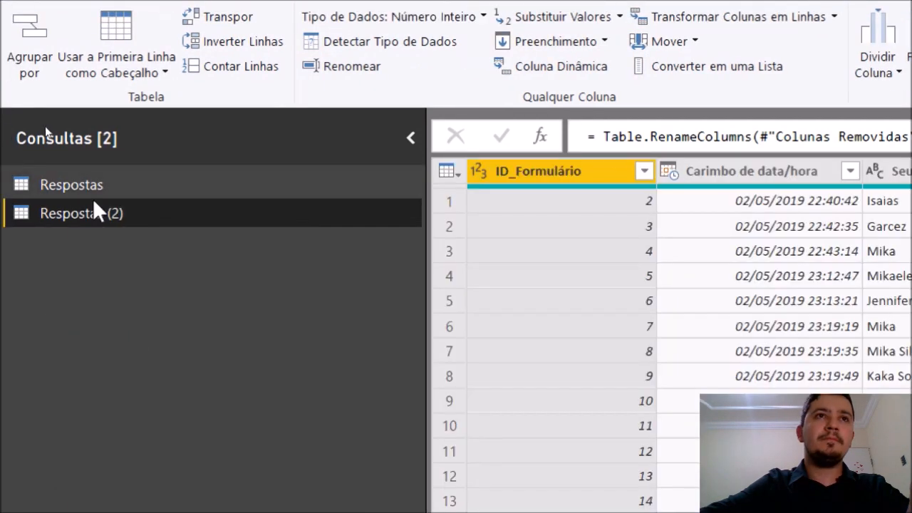
double_click(84, 211)
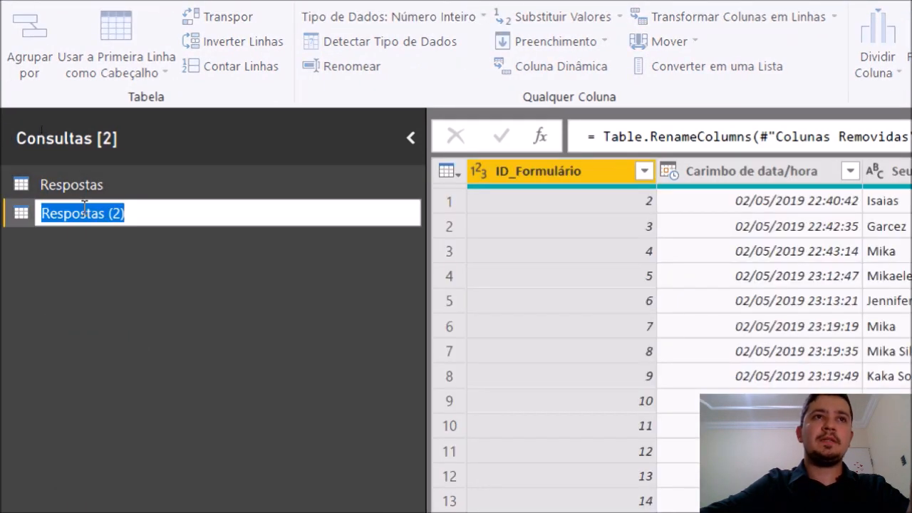
text(Multipla Escolha)
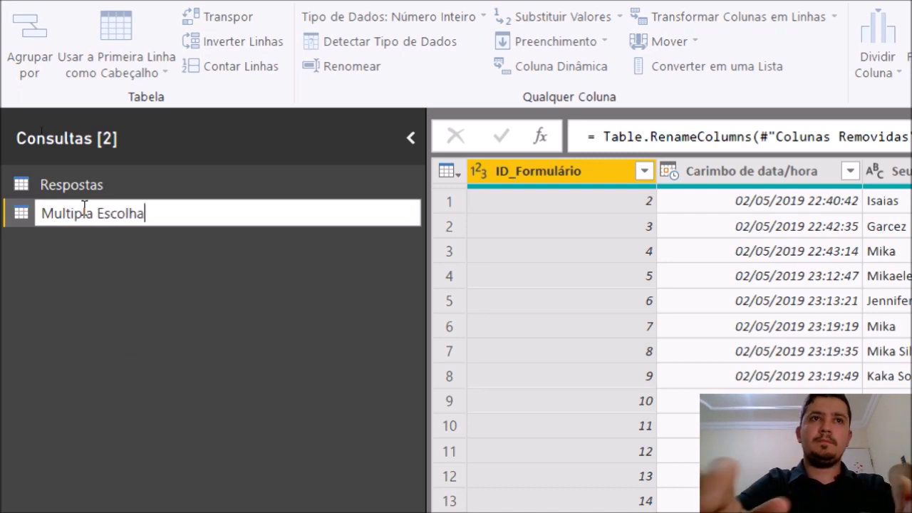
key(Return)
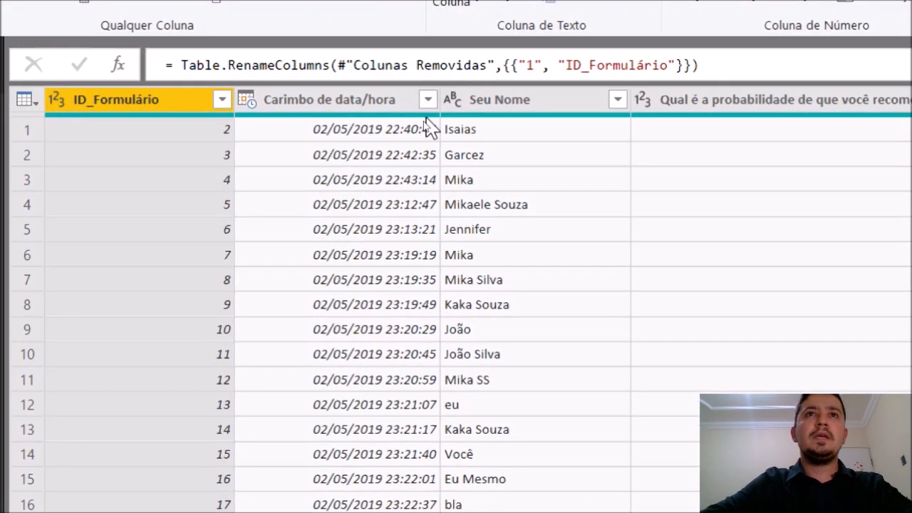
click(304, 101)
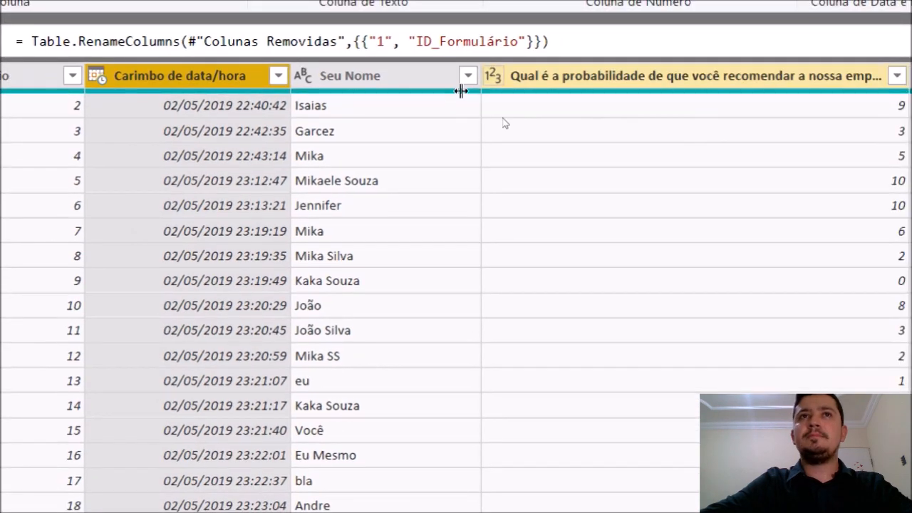
ctrl+click(400, 76)
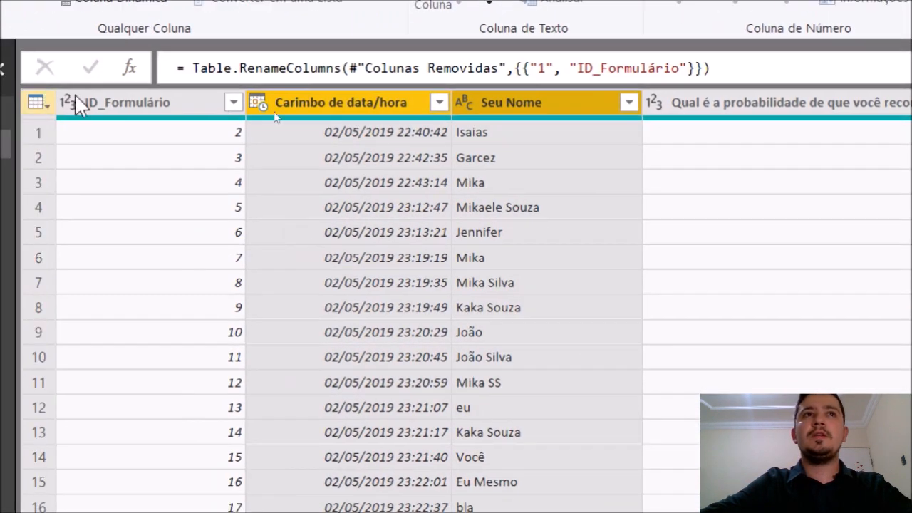
right_click(333, 94)
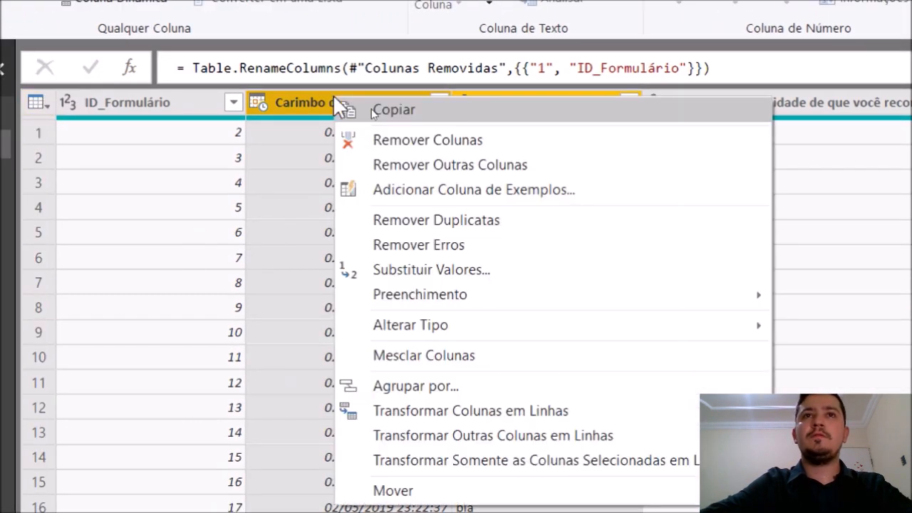
click(365, 139)
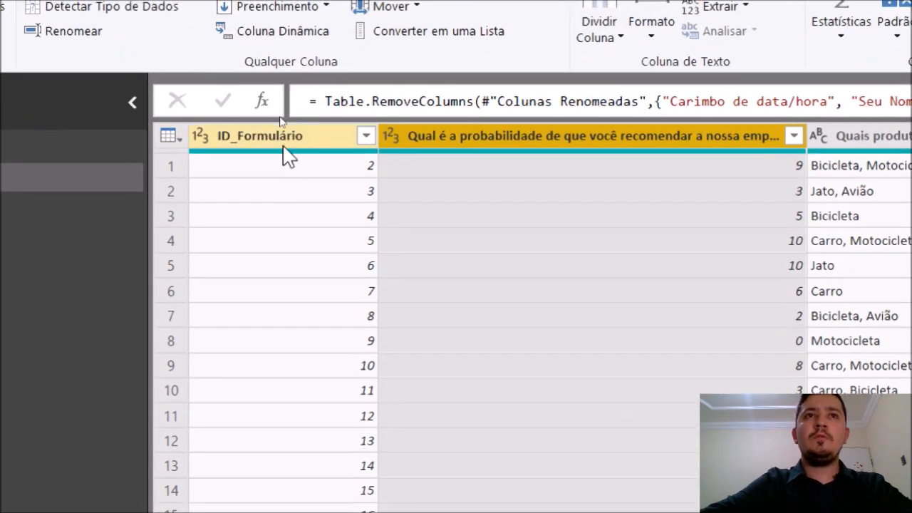
click(127, 138)
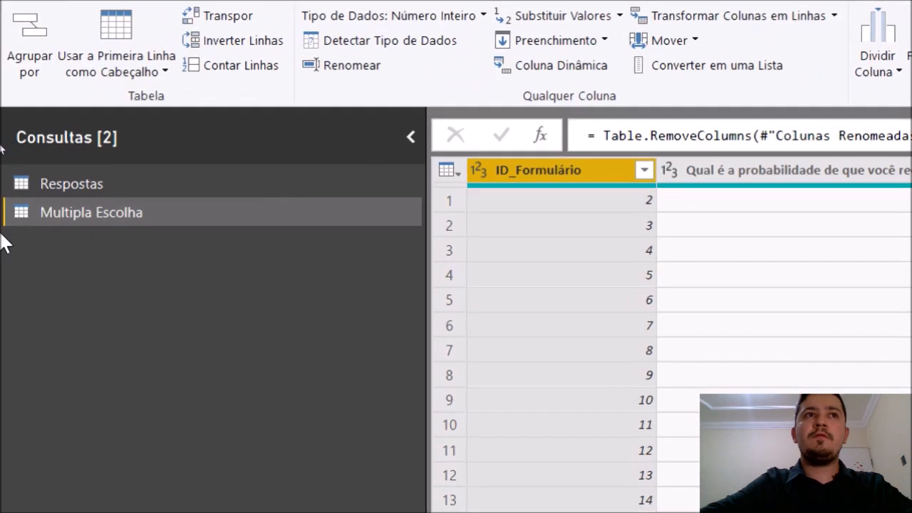
click(53, 183)
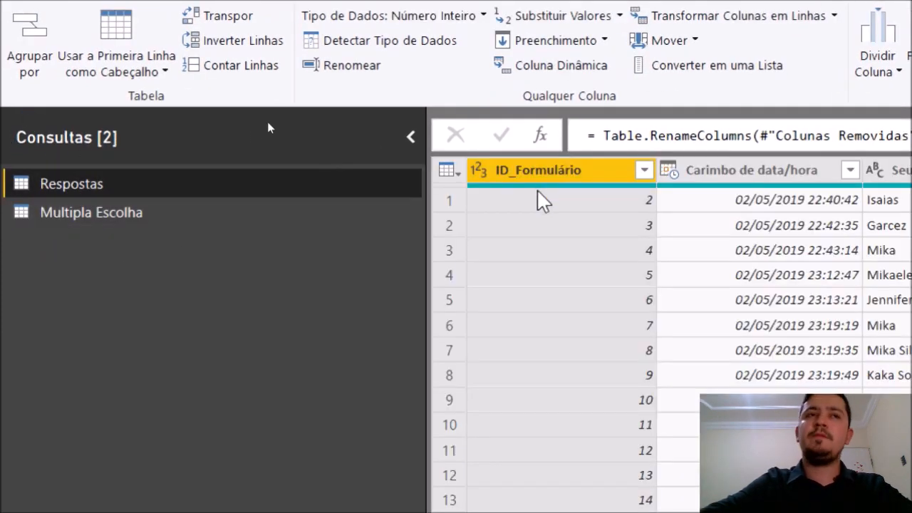
click(190, 209)
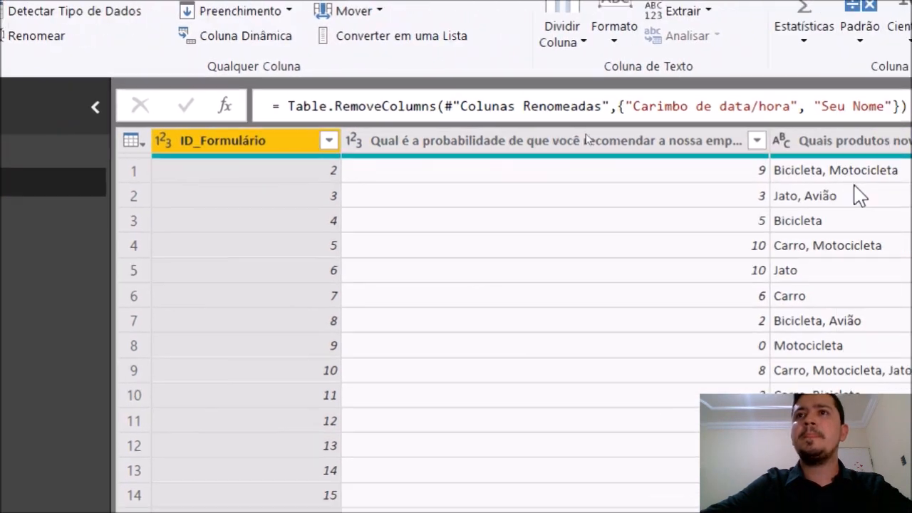
click(585, 141)
right_click(584, 138)
click(634, 189)
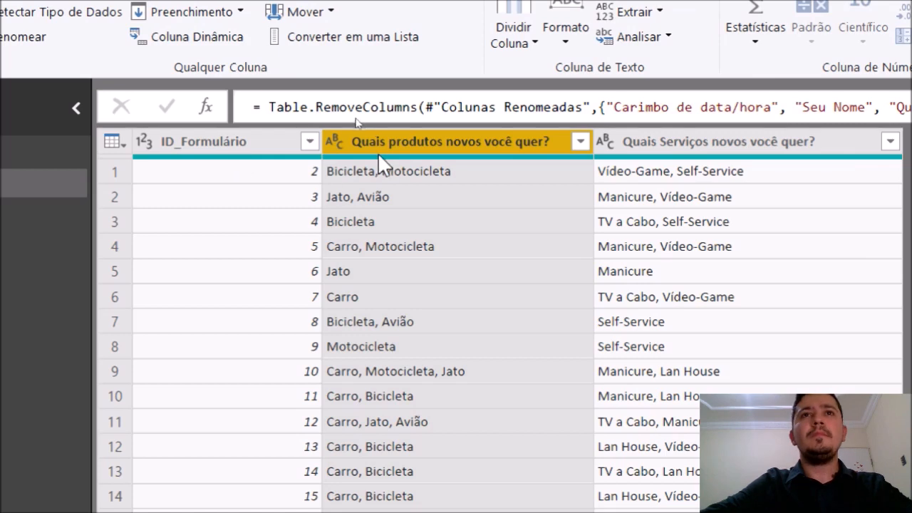
click(682, 138)
click(459, 172)
click(666, 140)
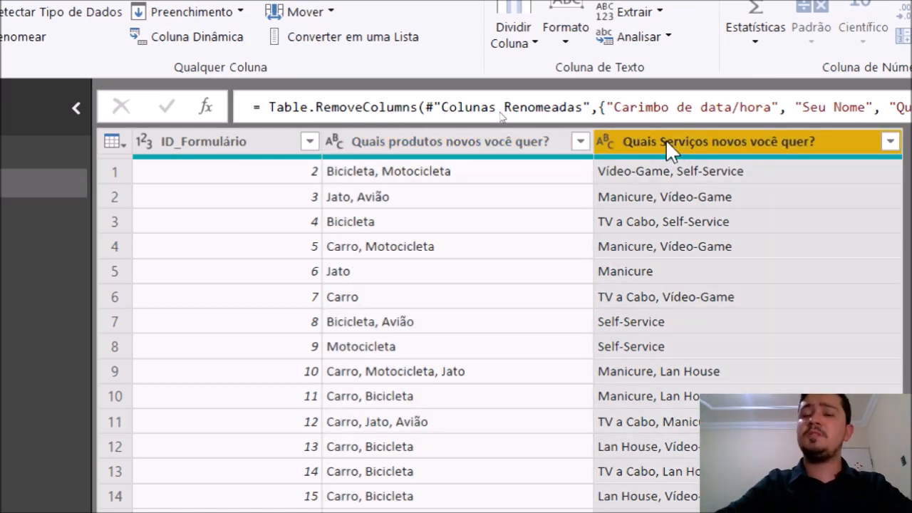
click(426, 142)
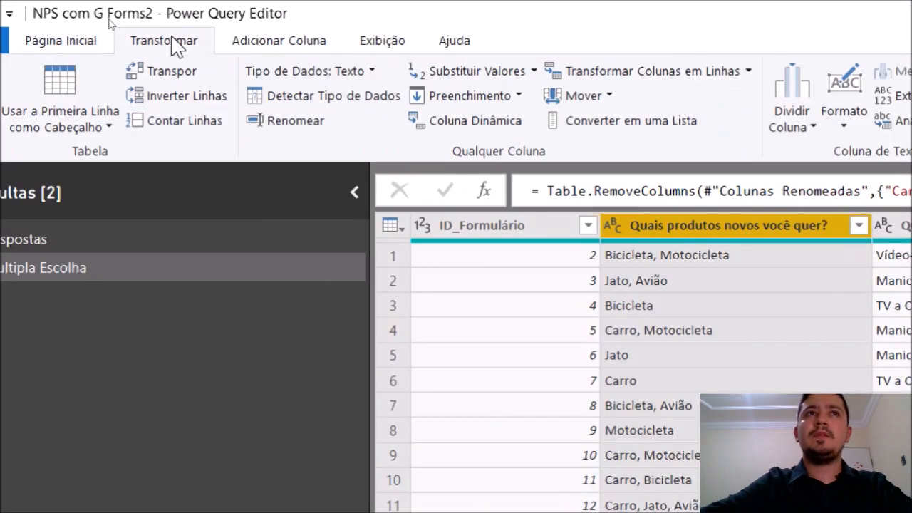
Split the products answers by comma at each occurrence and check the resulting columns
click(792, 125)
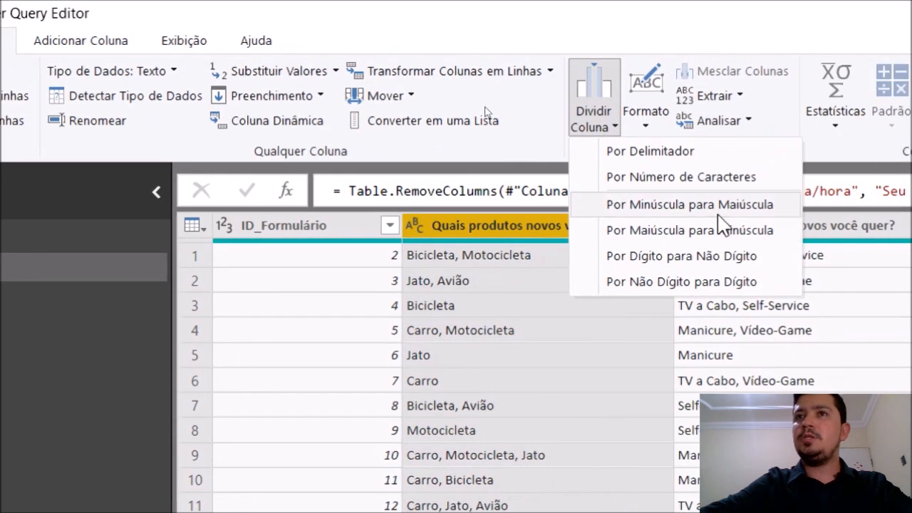
click(683, 152)
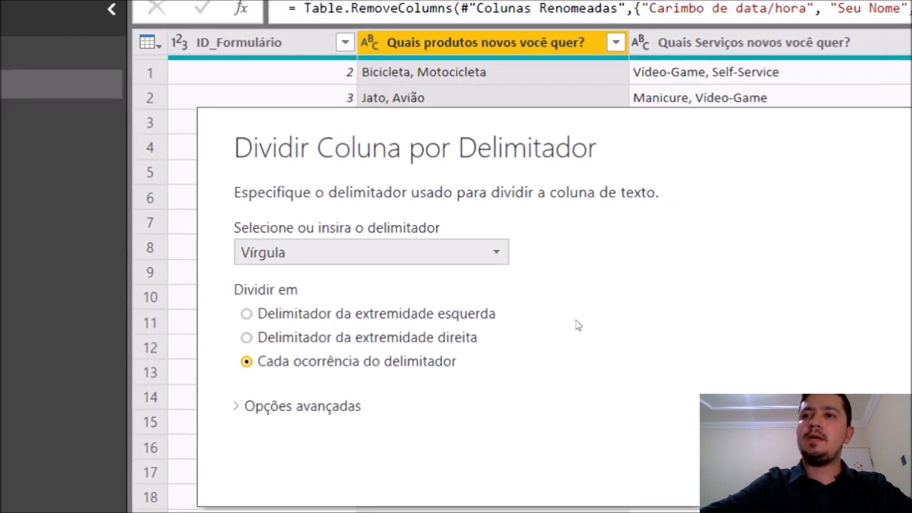
key(Return)
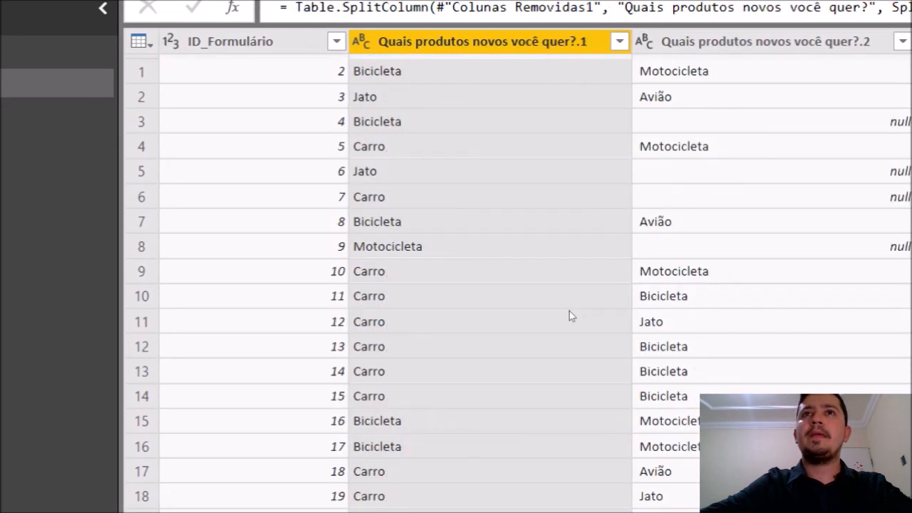
click(695, 65)
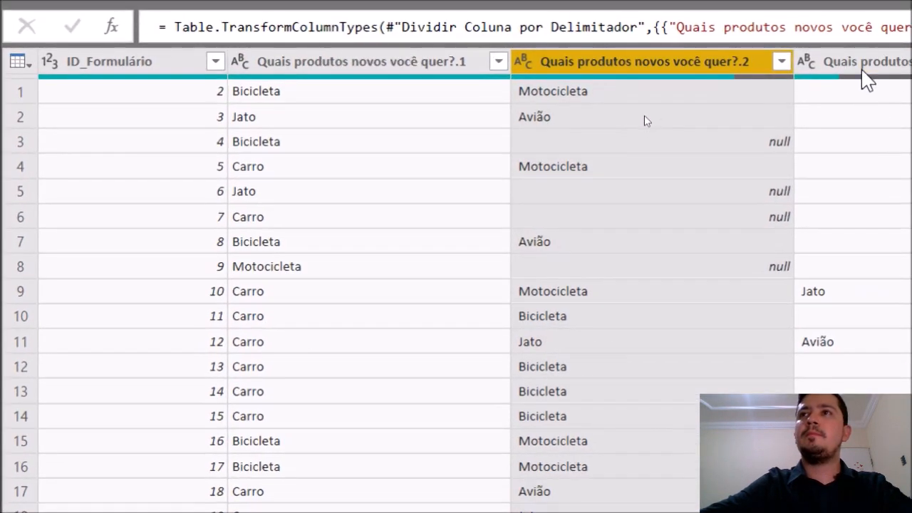
click(875, 68)
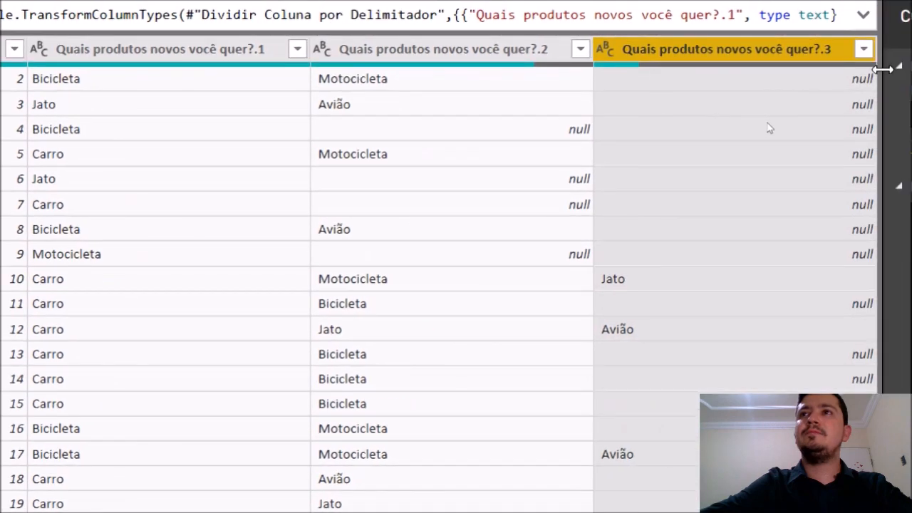
click(67, 274)
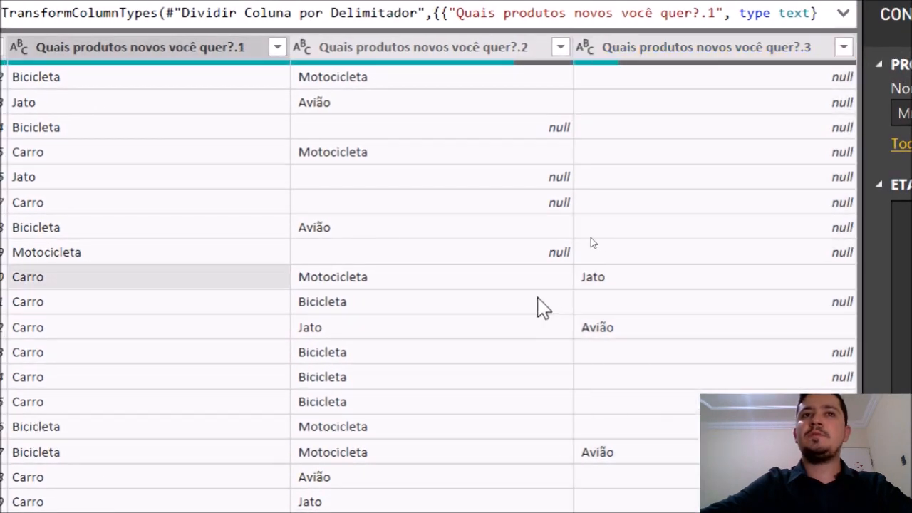
click(448, 279)
click(631, 281)
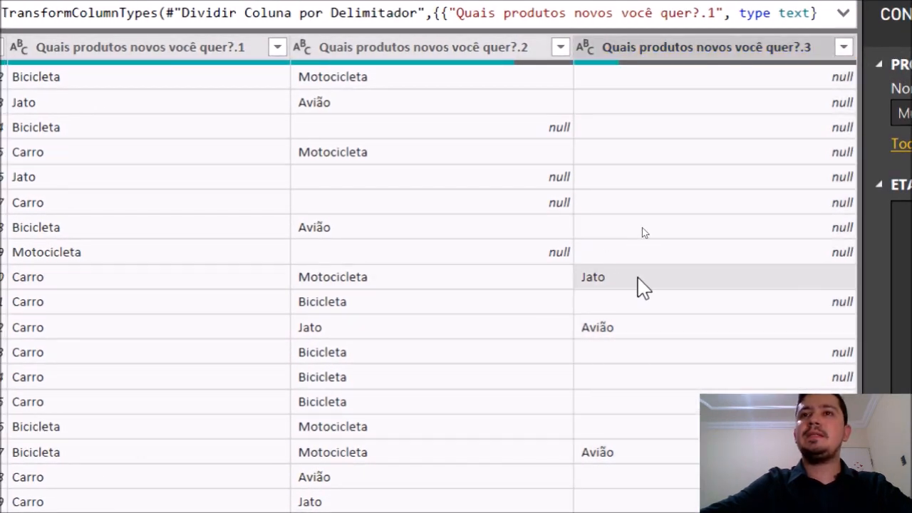
click(105, 283)
click(172, 56)
Split the services answers by comma at each occurrence as well
key(Right)
key(Right)
key(Right)
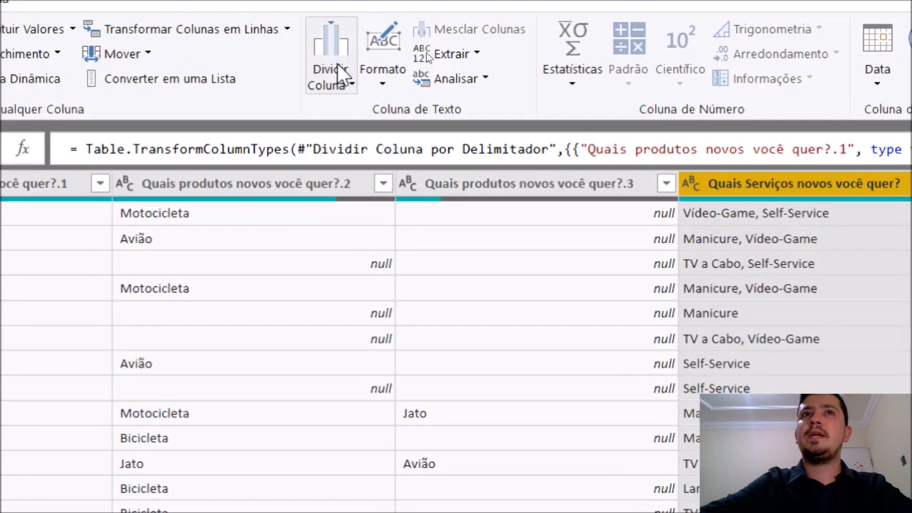
click(338, 66)
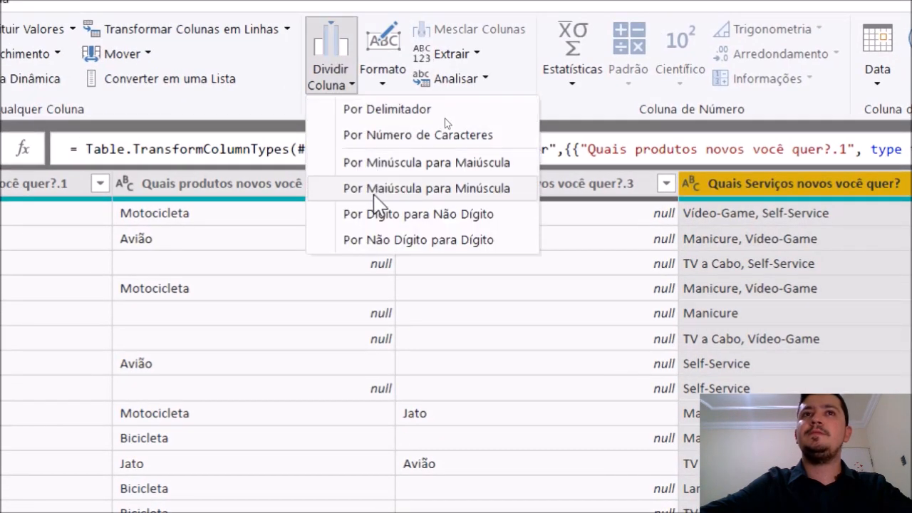
click(391, 112)
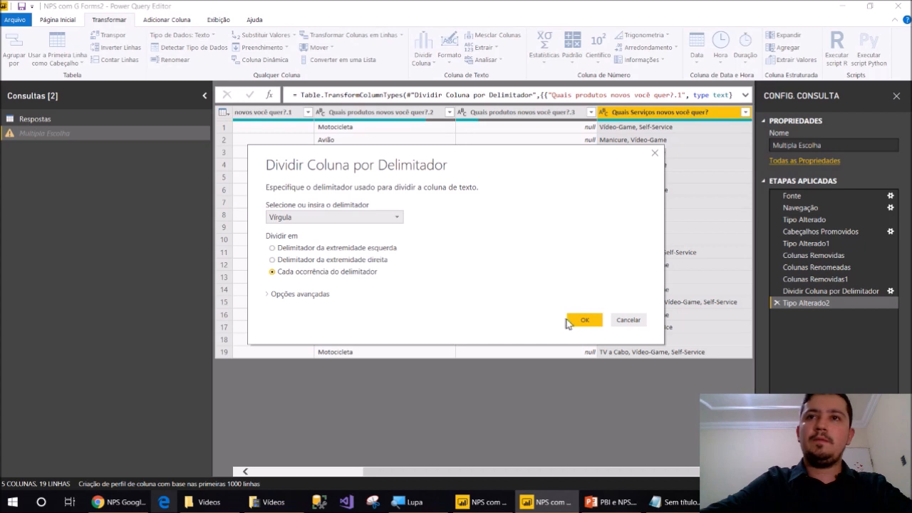
click(574, 321)
drag(470, 472, 642, 479)
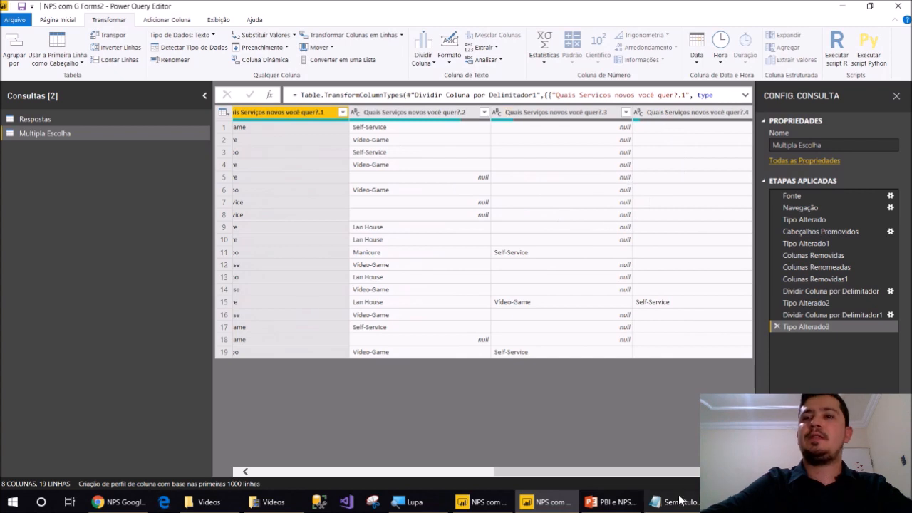
Unpivot all columns except ID_Formulário into Atributo and Valor, widening Atributo
drag(645, 472, 377, 443)
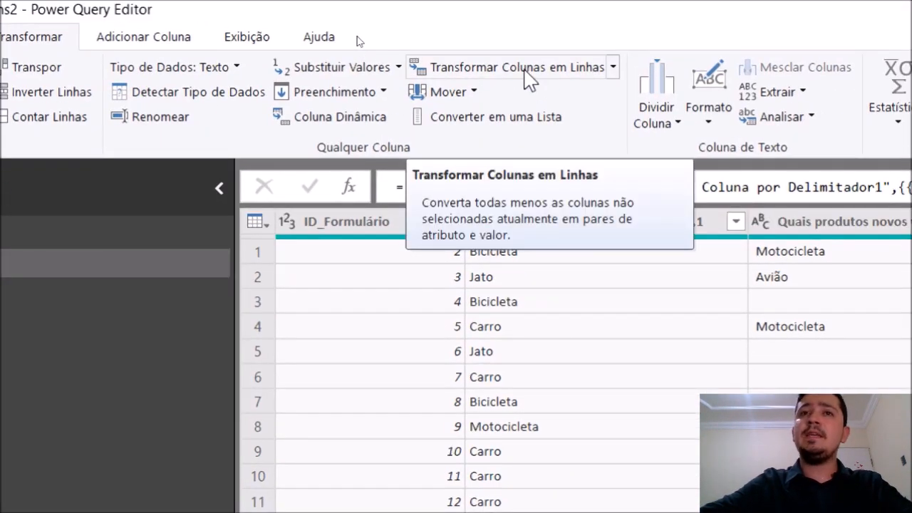
click(346, 222)
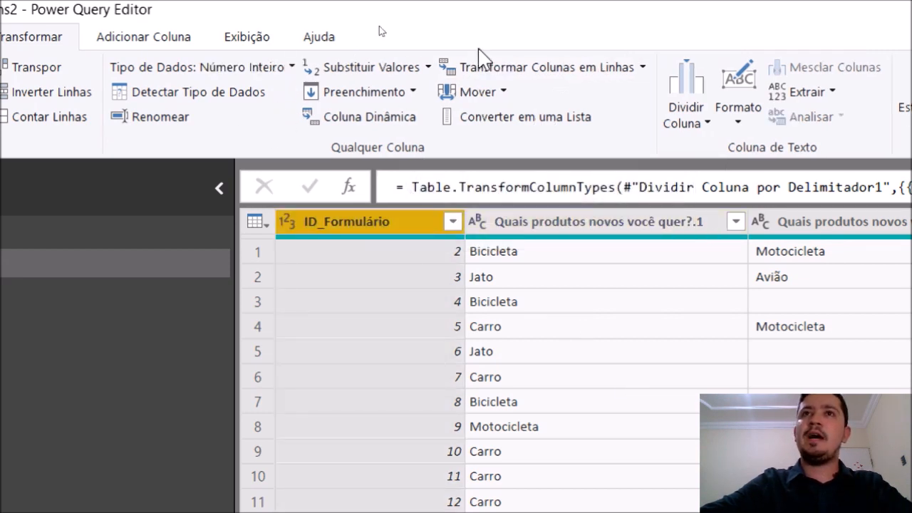
click(644, 68)
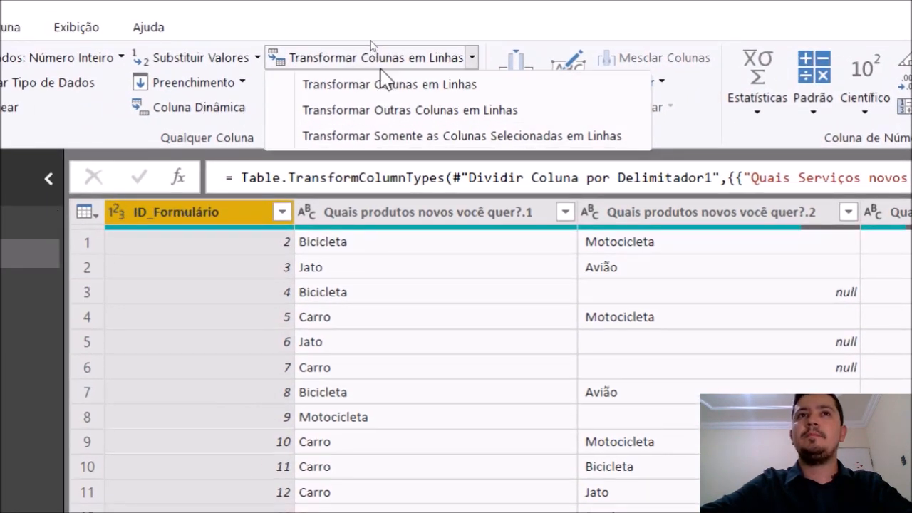
click(380, 84)
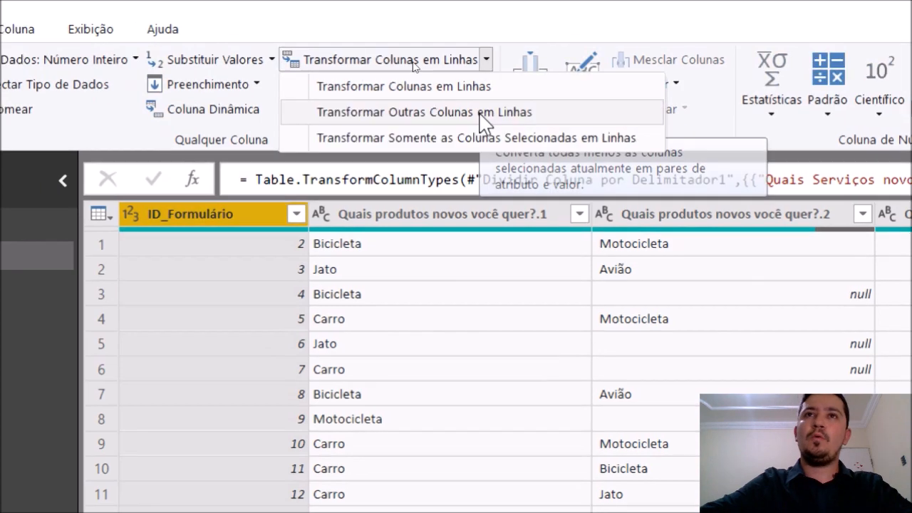
click(480, 113)
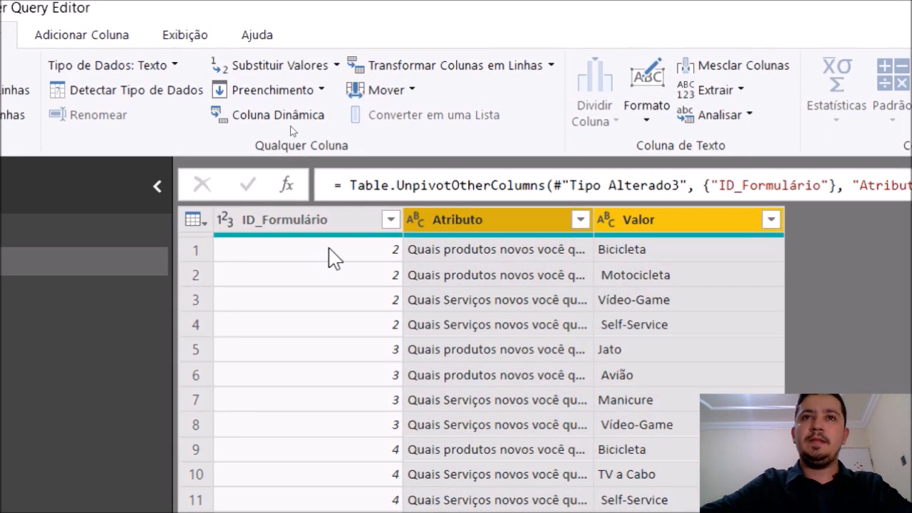
drag(596, 221, 731, 249)
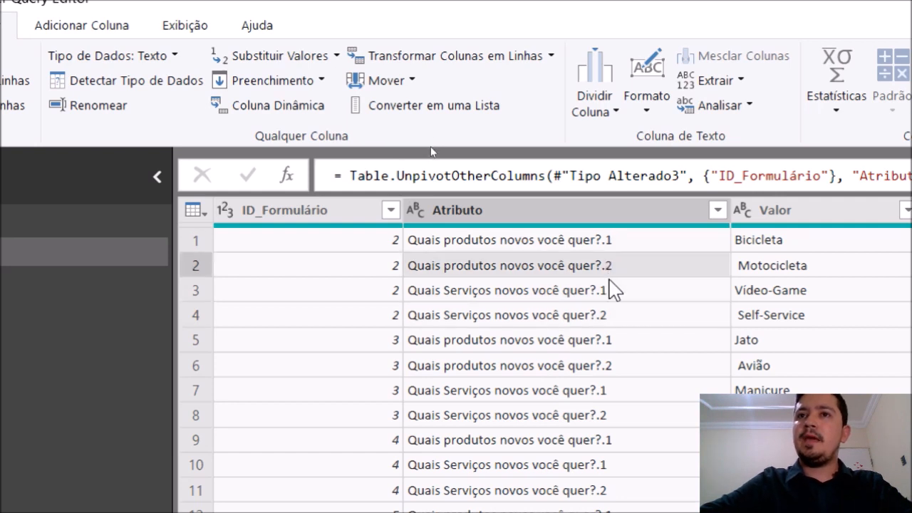
click(550, 205)
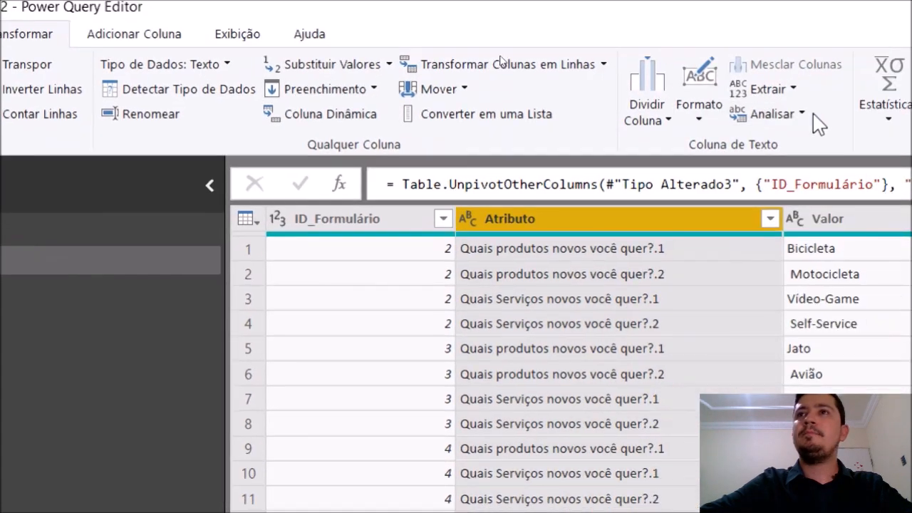
Keep only the Atributo text before the '.' delimiter
click(764, 90)
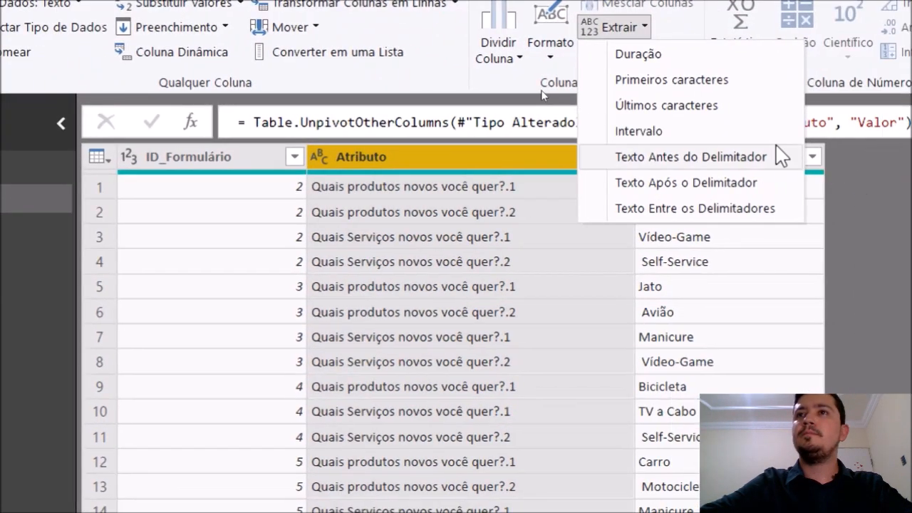
click(700, 155)
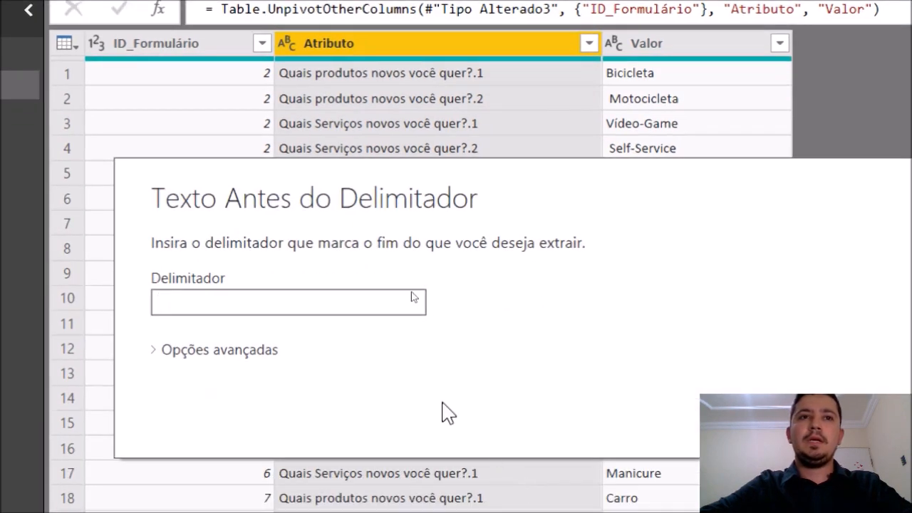
key(Return)
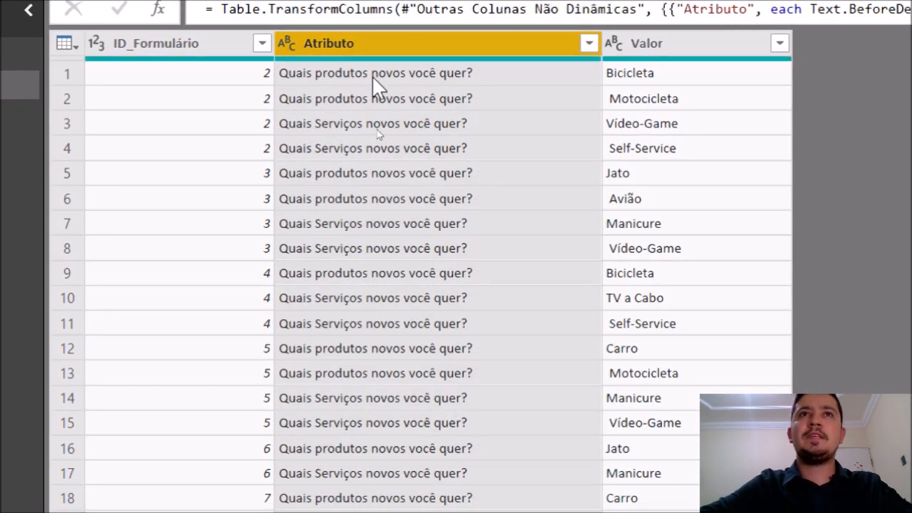
Rename Atributo to Questão and Valor to Respostas
double_click(372, 45)
text(Questão)
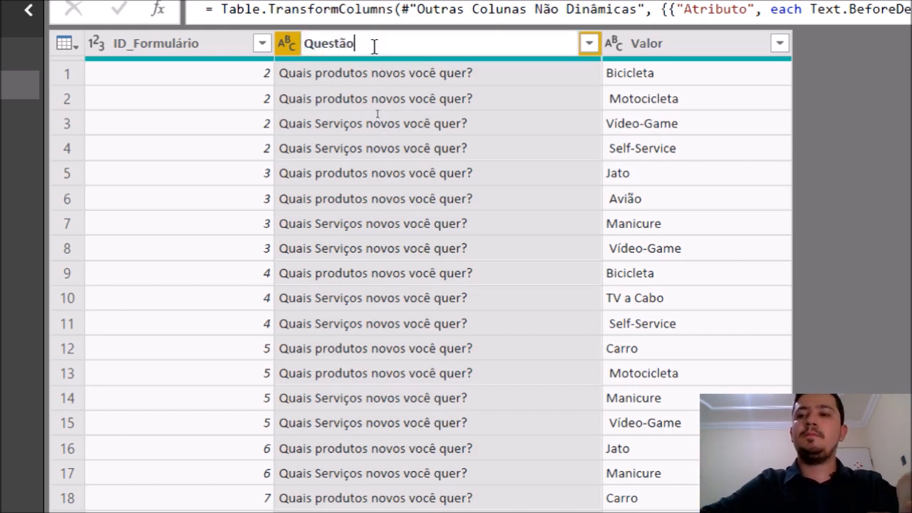
key(Return)
click(617, 50)
double_click(599, 60)
text(Respostas)
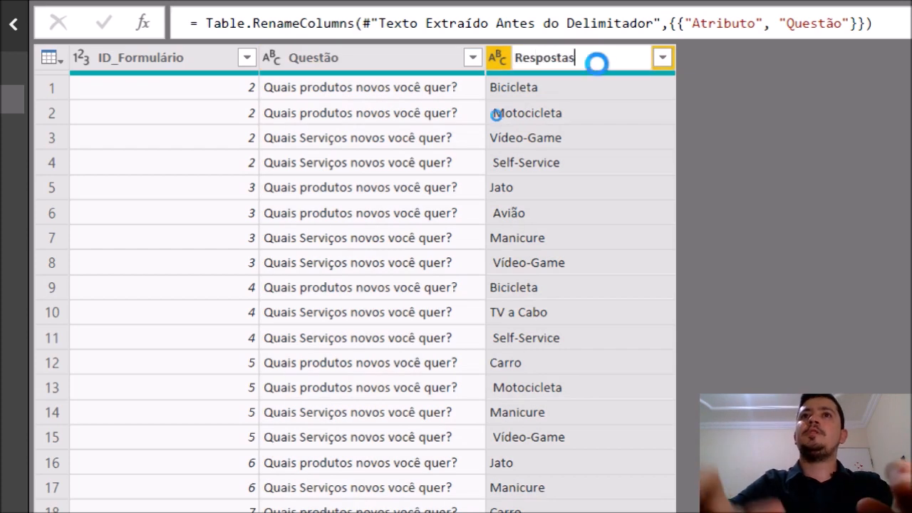
key(Return)
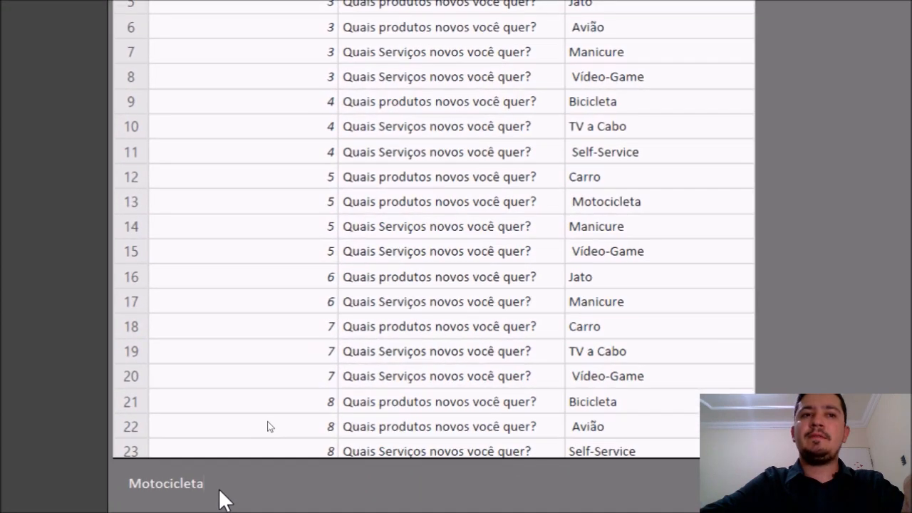
Spot the leading space before Motocicleta and select Respostas for text formatting
drag(220, 490, 106, 499)
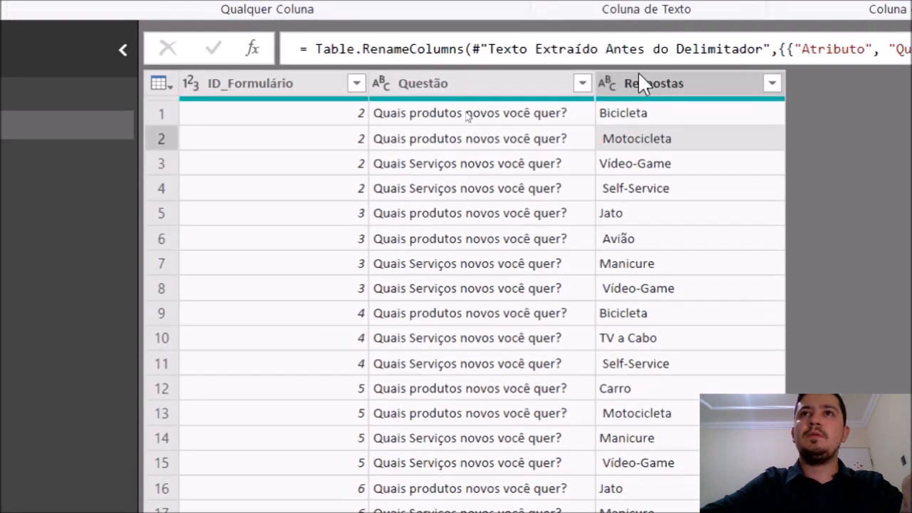
click(650, 85)
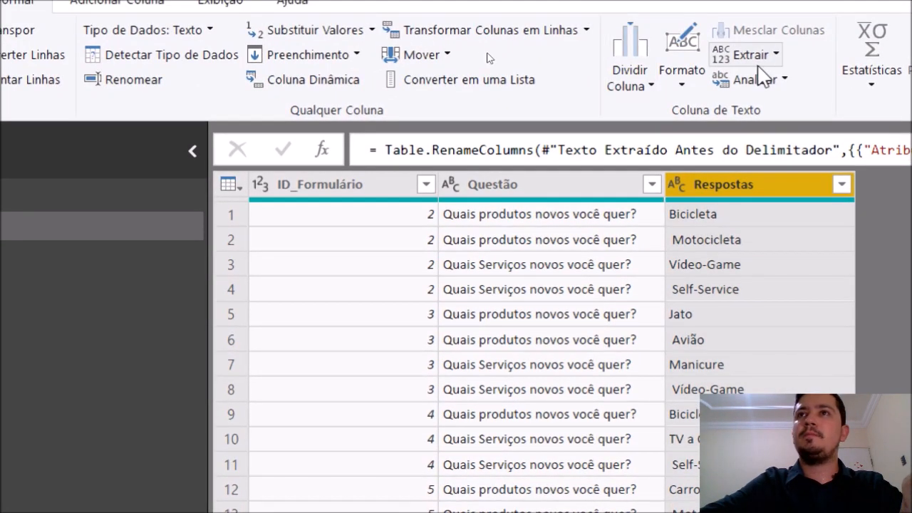
click(759, 57)
click(756, 57)
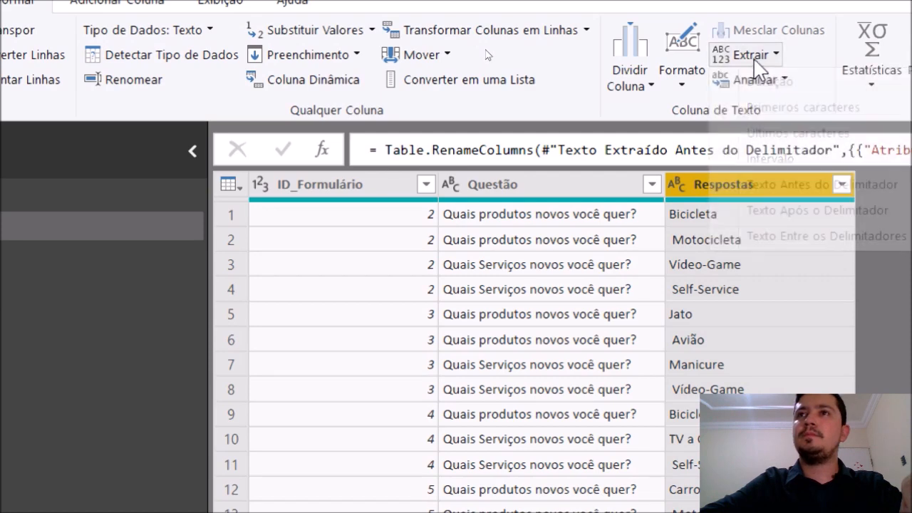
click(682, 57)
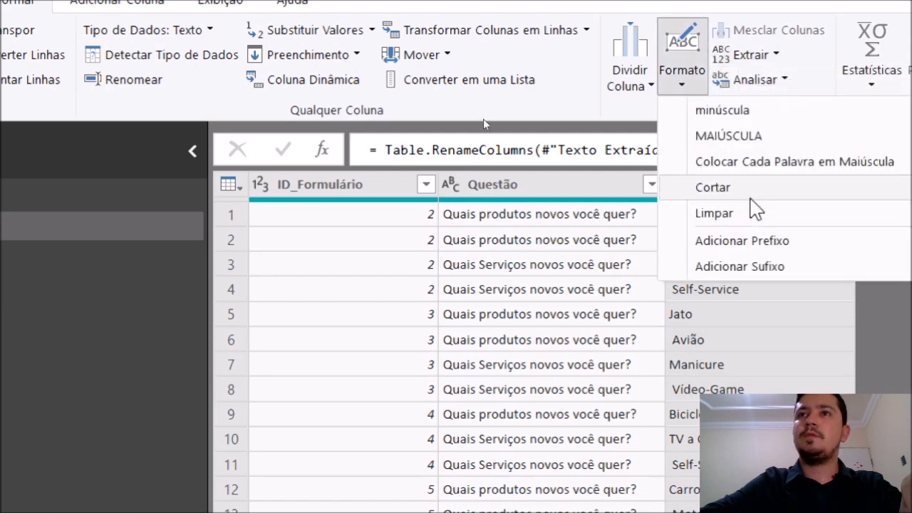
Trim leading spaces from Respostas and review answers like Bicicleta and Motocicleta per form ID
click(749, 194)
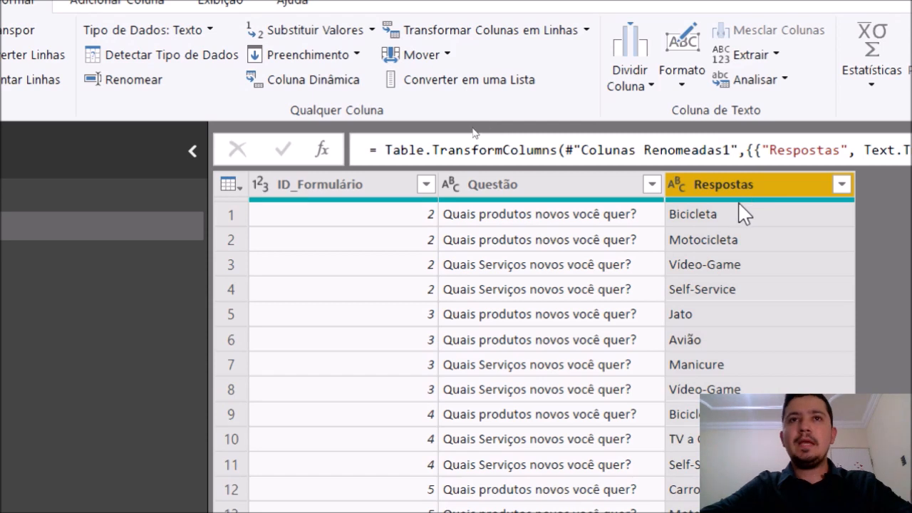
click(433, 225)
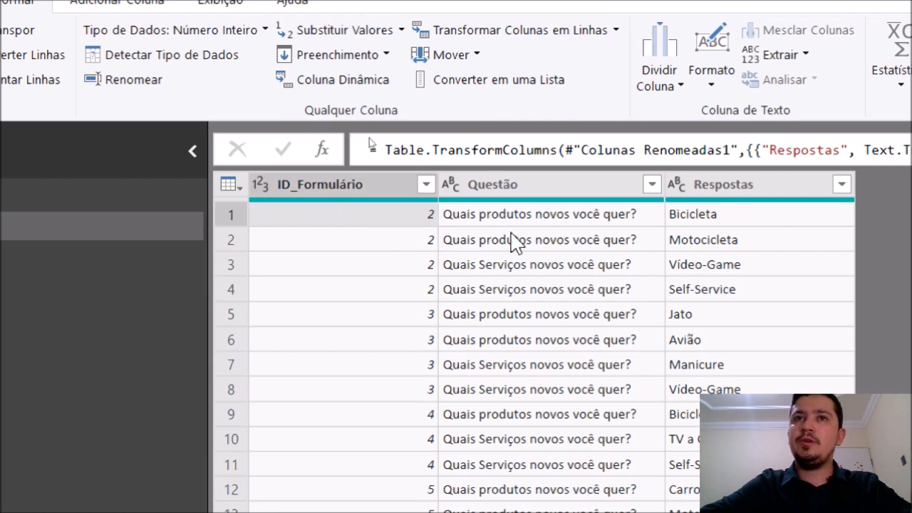
click(697, 220)
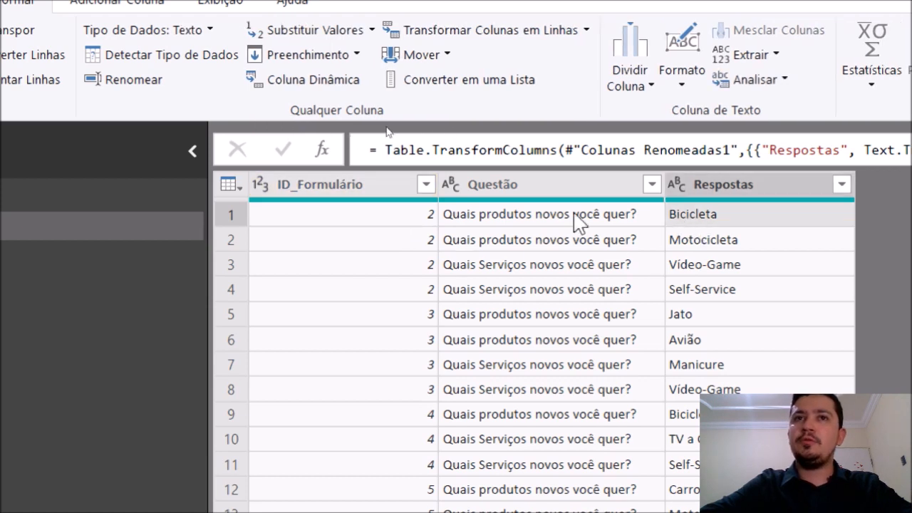
click(431, 239)
click(728, 249)
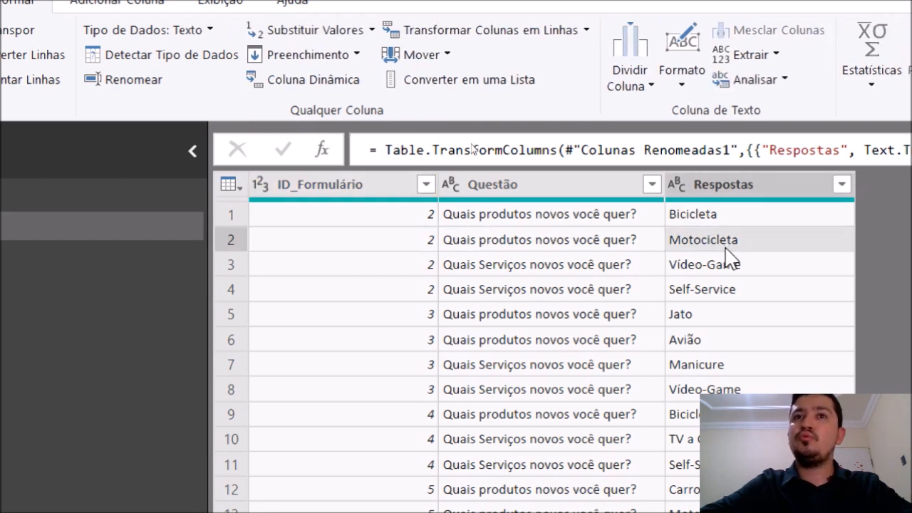
click(680, 223)
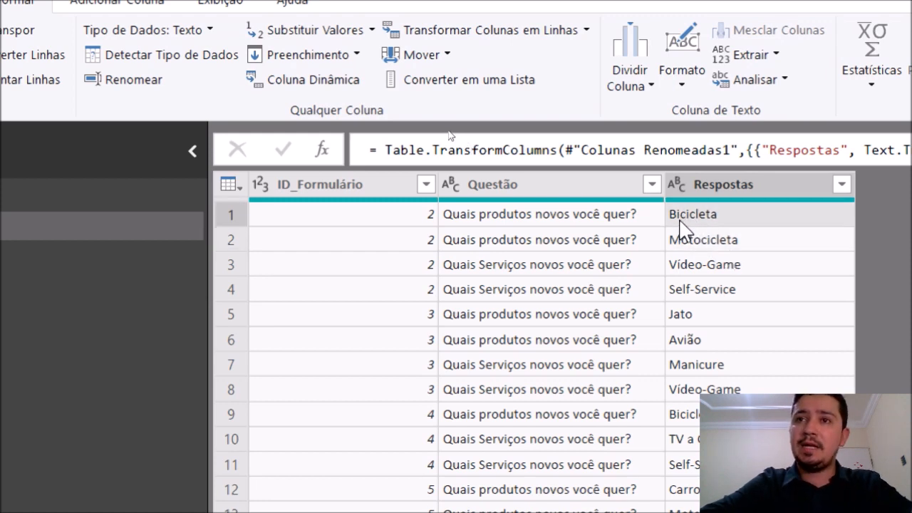
click(422, 348)
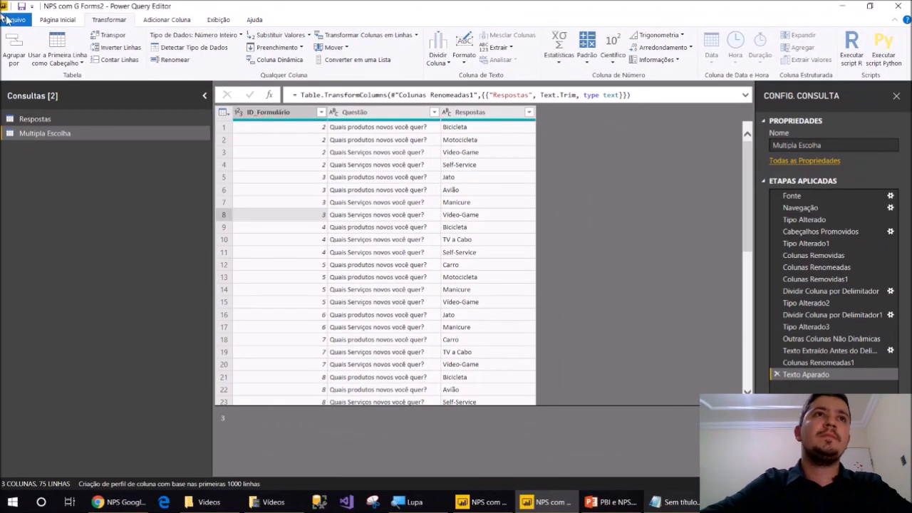
click(51, 21)
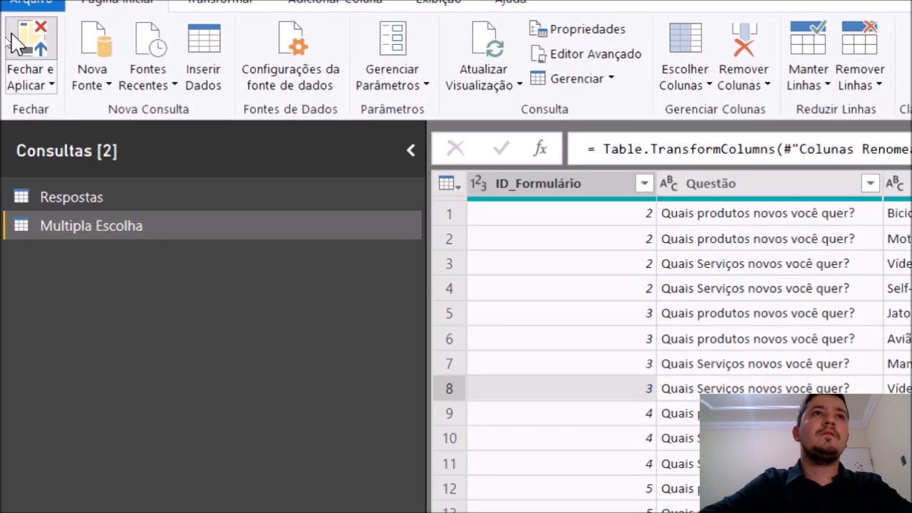
Apply the query edits and check the ID_Formulário relationship between Multipla Escolha and Respostas in Model view
click(6, 38)
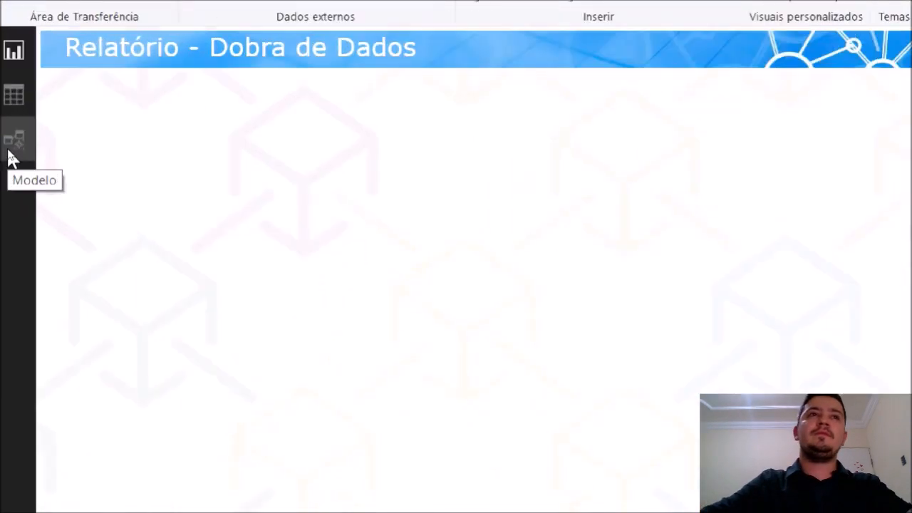
click(9, 149)
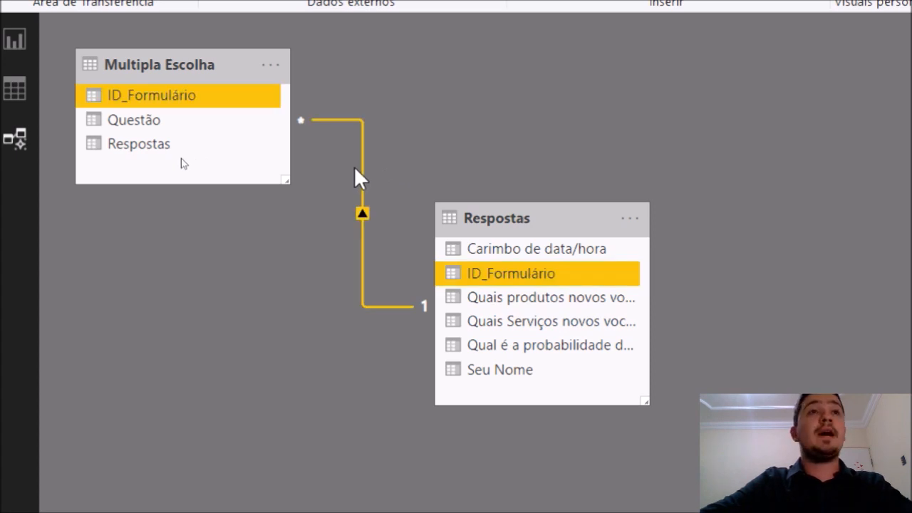
click(15, 40)
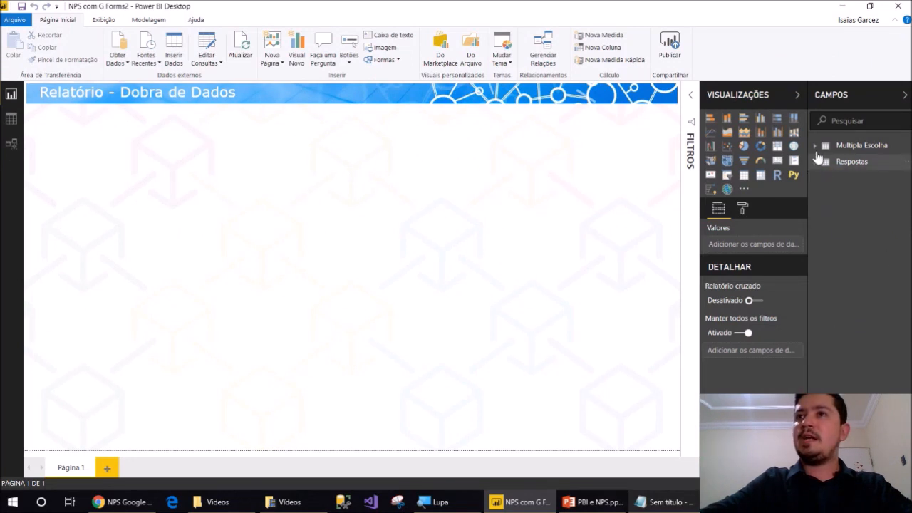
Create a new measure Respostas Multiplas = COUNTROWS('Multipla Escolha')
click(817, 161)
click(817, 146)
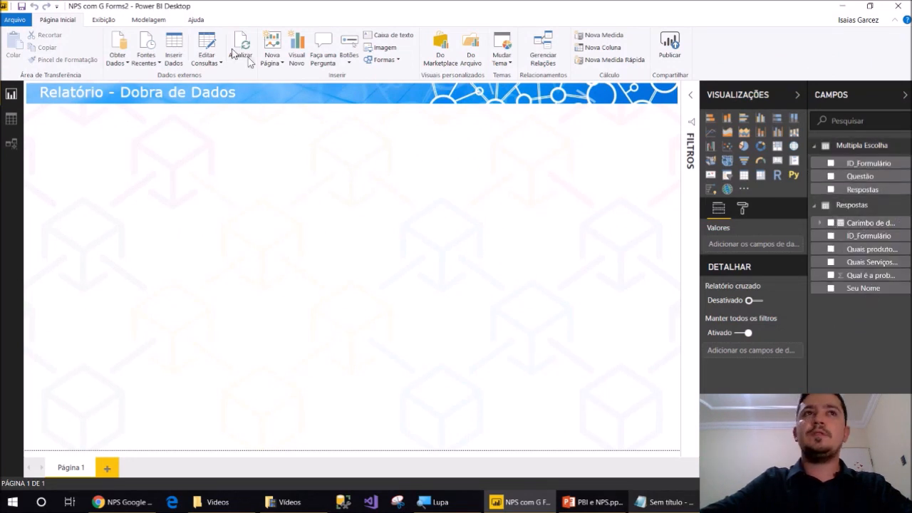
click(147, 20)
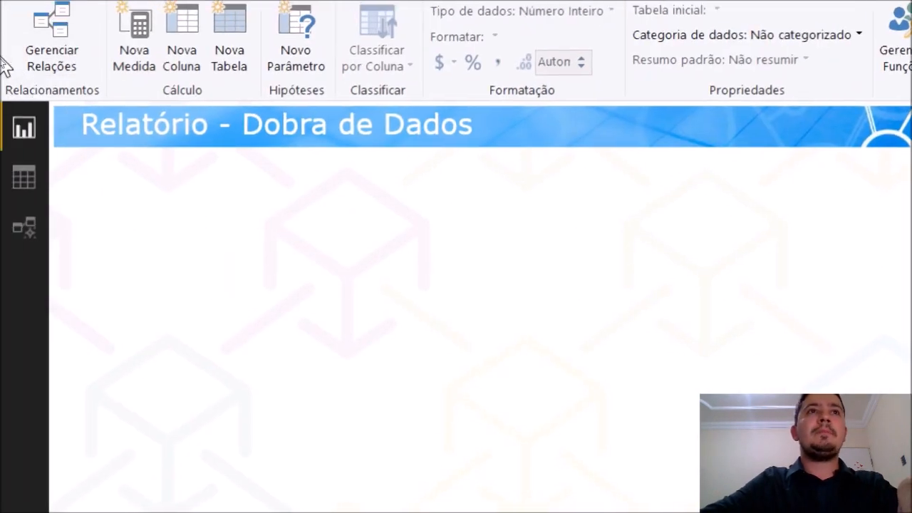
click(134, 50)
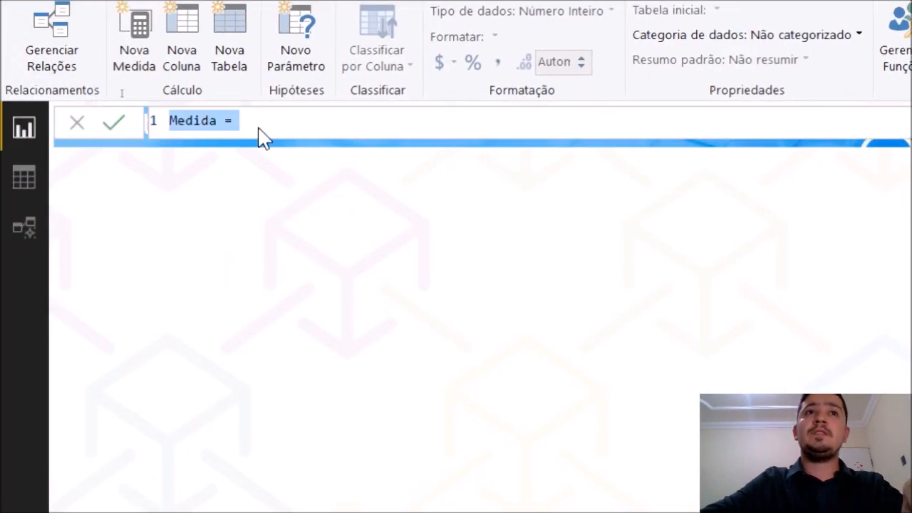
click(202, 120)
double_click(202, 120)
text(R)
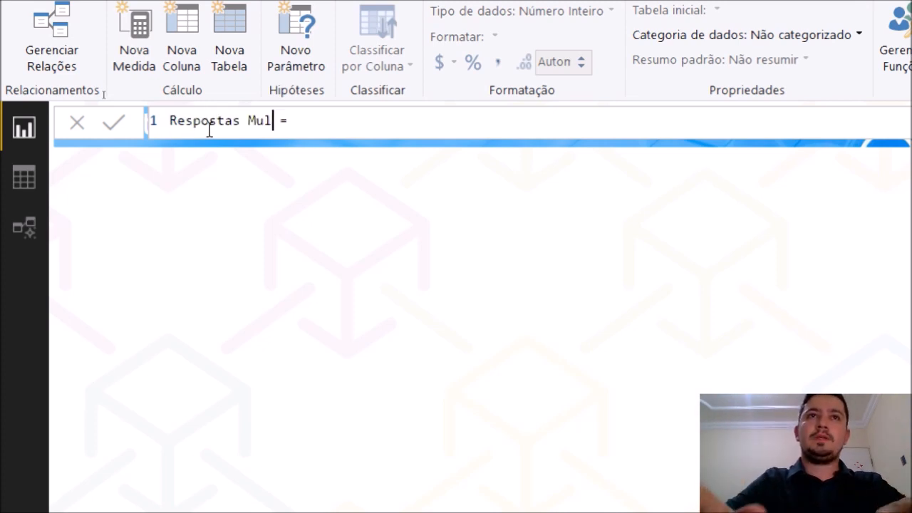
text(espostas Multiplas = count)
key(Down)
key(Down)
key(Down)
key(Down)
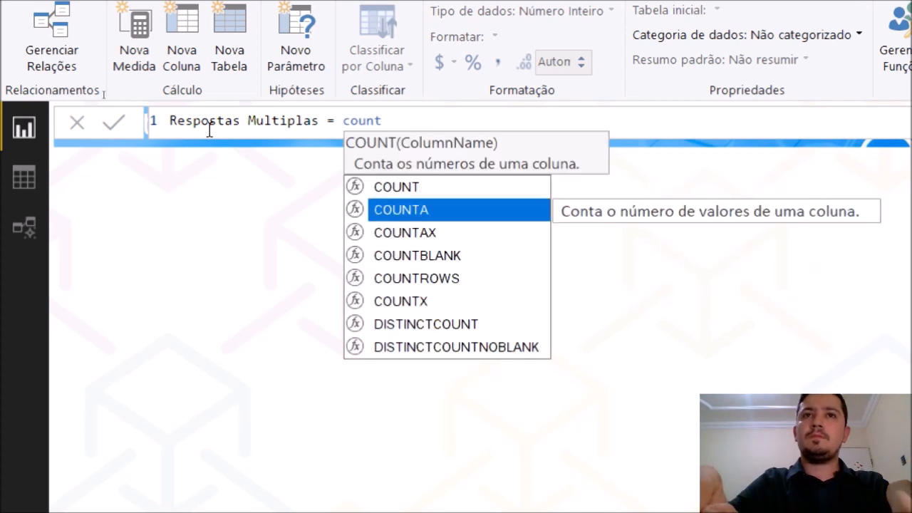
key(Tab)
text(mult)
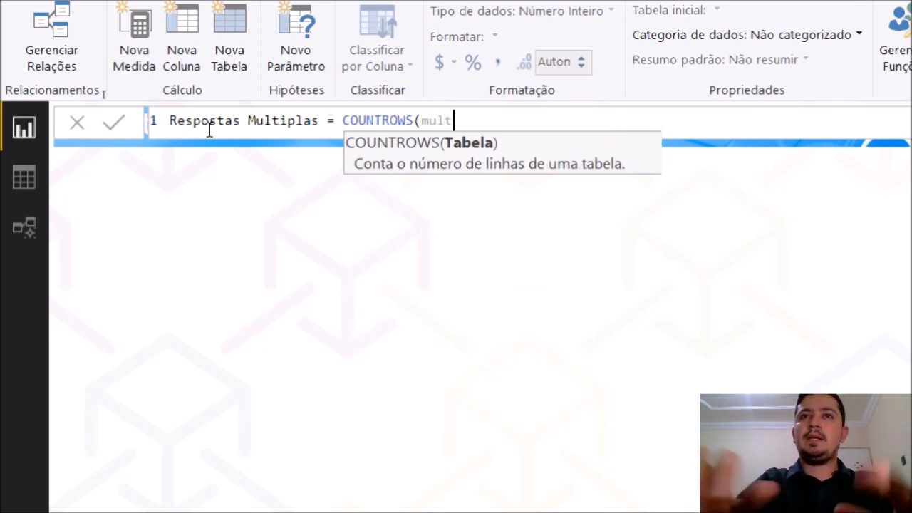
key(Tab)
text())
key(Return)
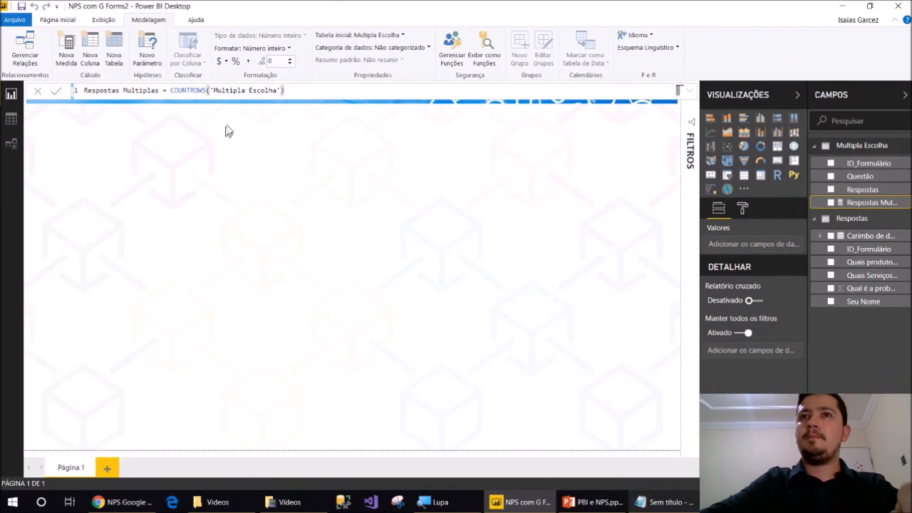
click(464, 232)
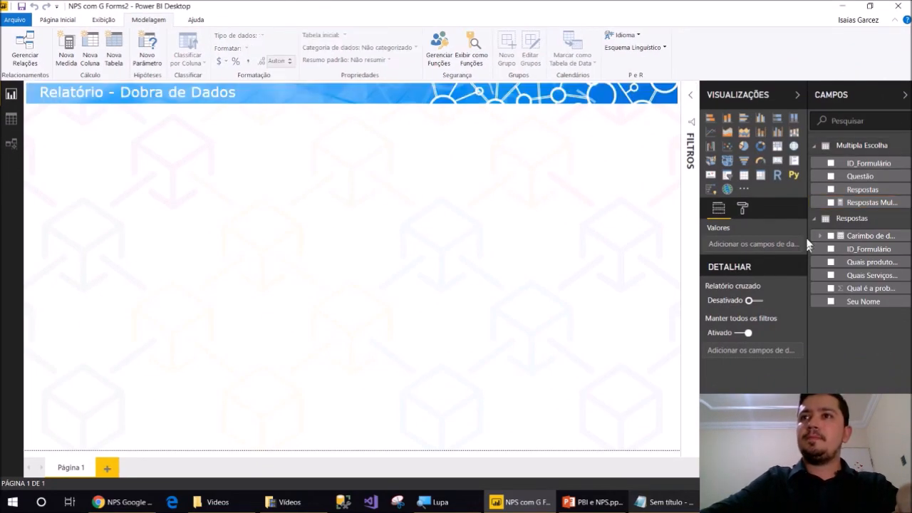
Show Respostas Multiplas as a small card reading 75 at the page's top right
drag(847, 204, 635, 174)
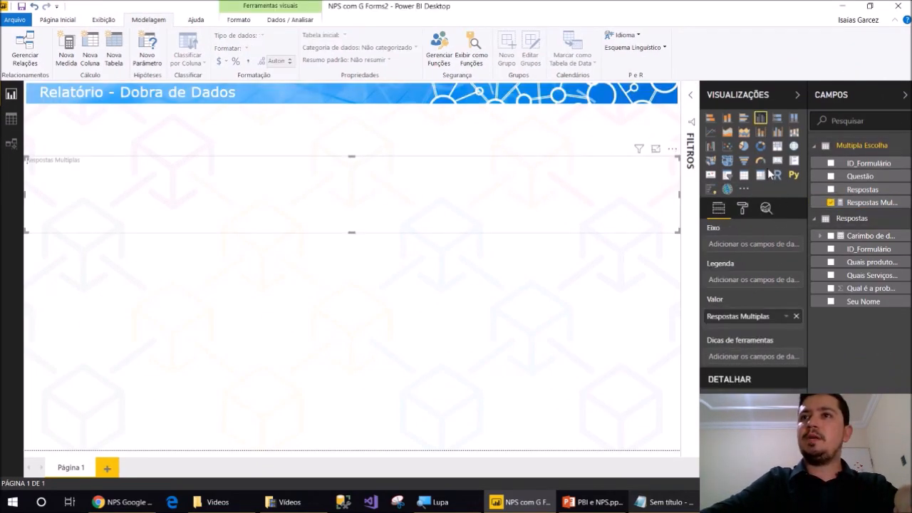
click(777, 160)
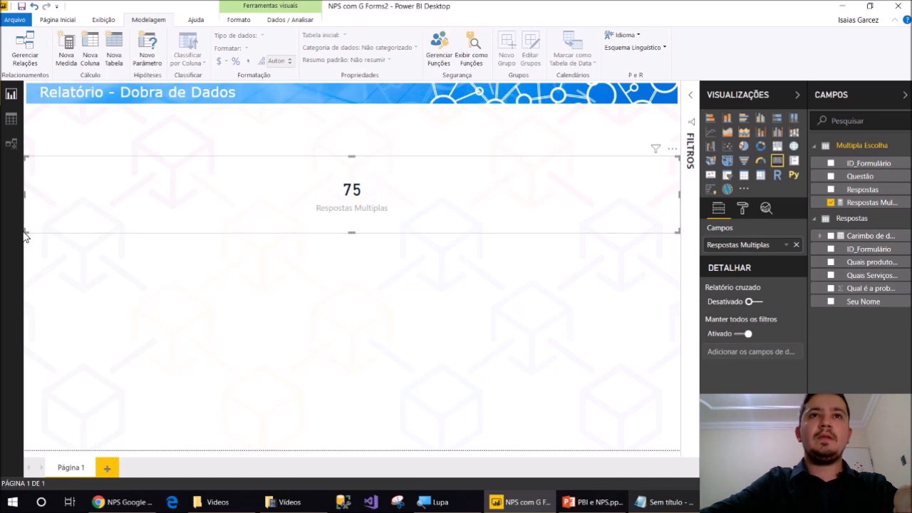
drag(25, 235, 519, 242)
drag(577, 214, 584, 159)
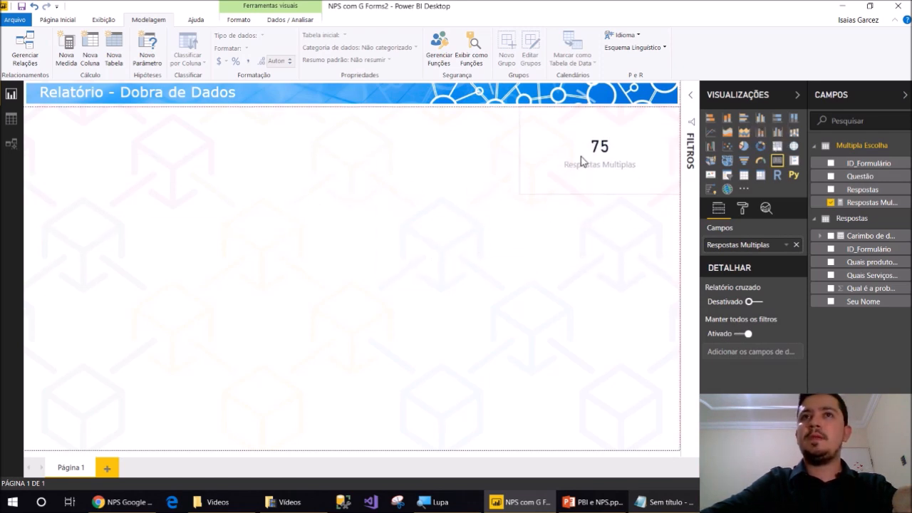
click(350, 145)
click(69, 64)
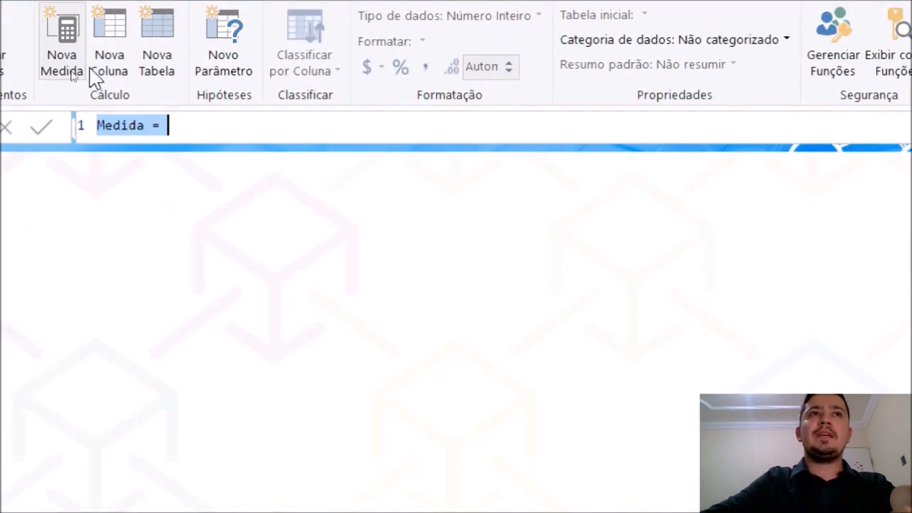
Create the measure Respostas = COUNTROWS(Respostas) and show it as a 19 card top-left
text(Resp)
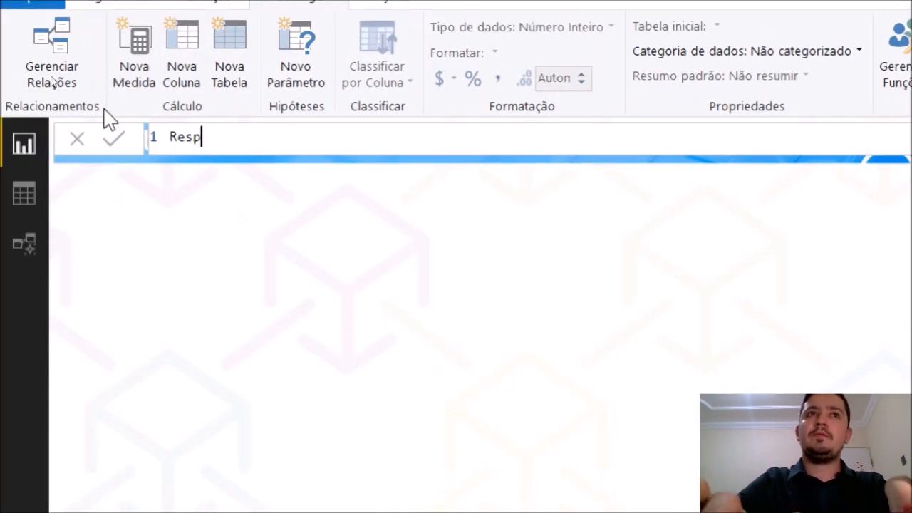
text(ostas = count)
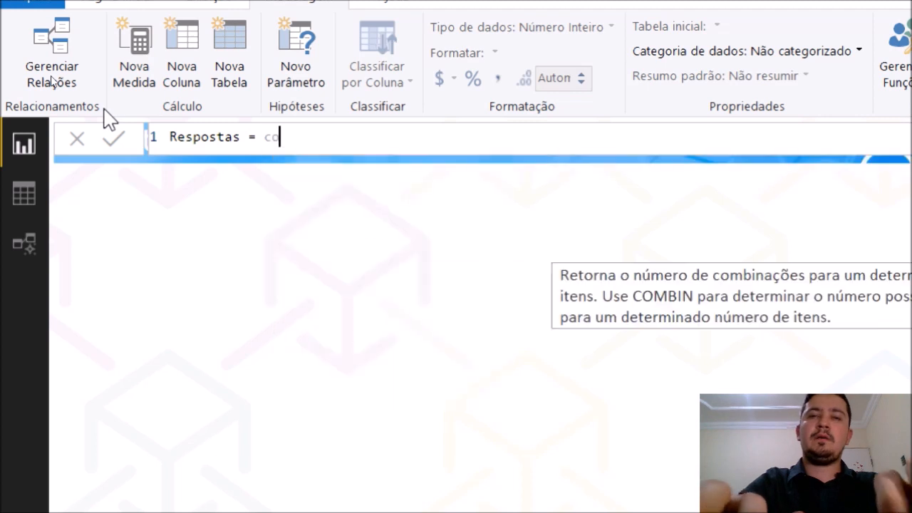
key(Down)
key(Down)
key(Down)
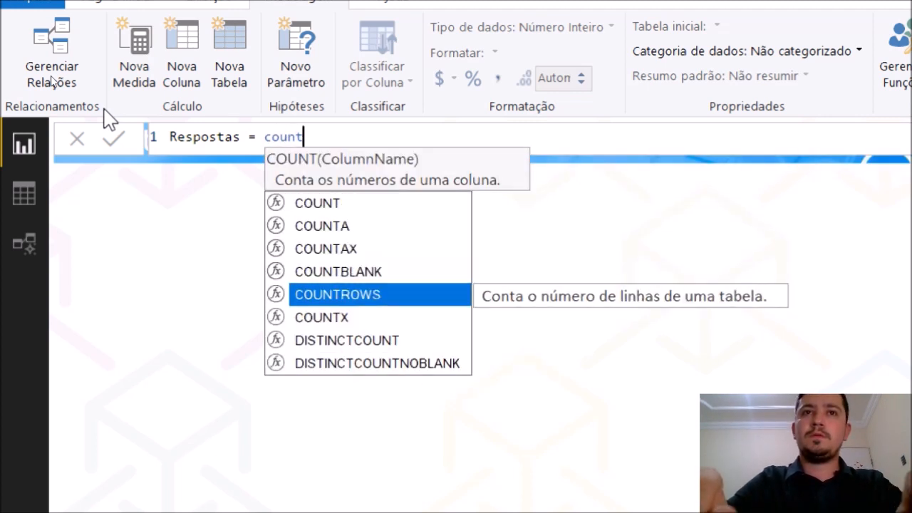
key(Tab)
text(res)
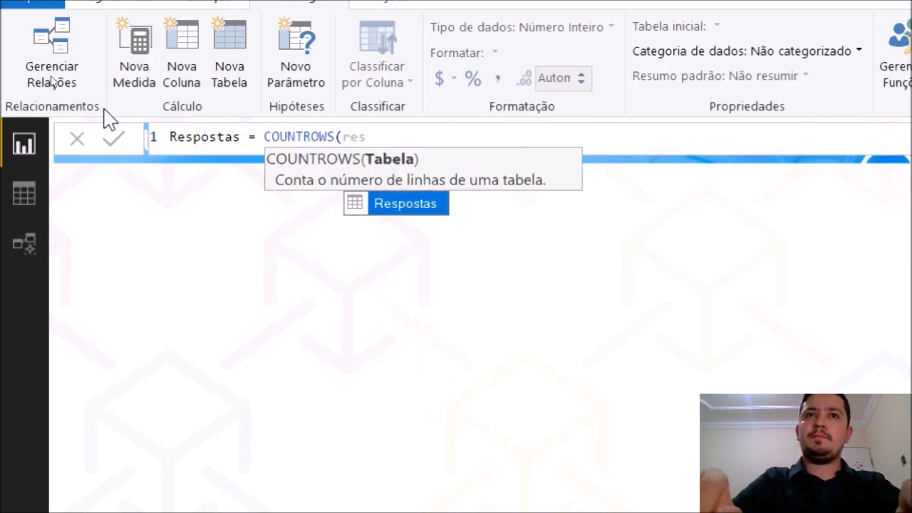
key(Tab)
text())
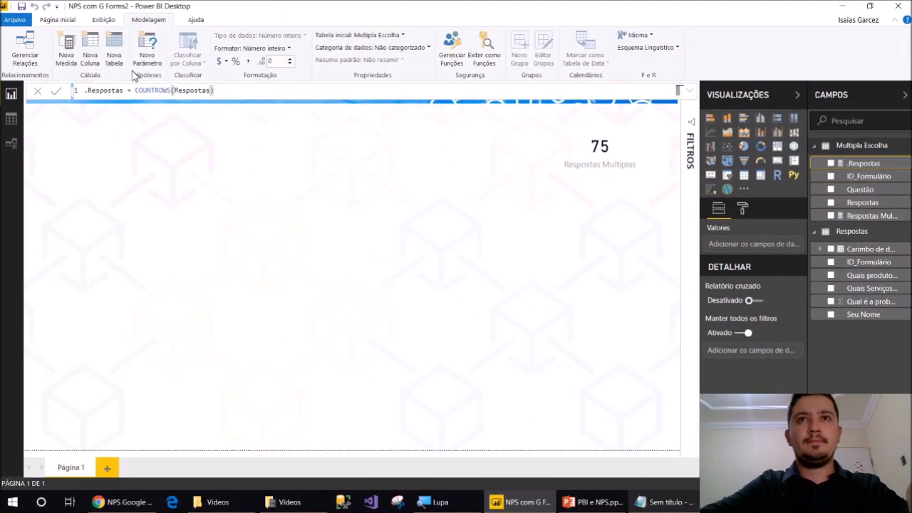
drag(868, 166, 292, 156)
click(778, 161)
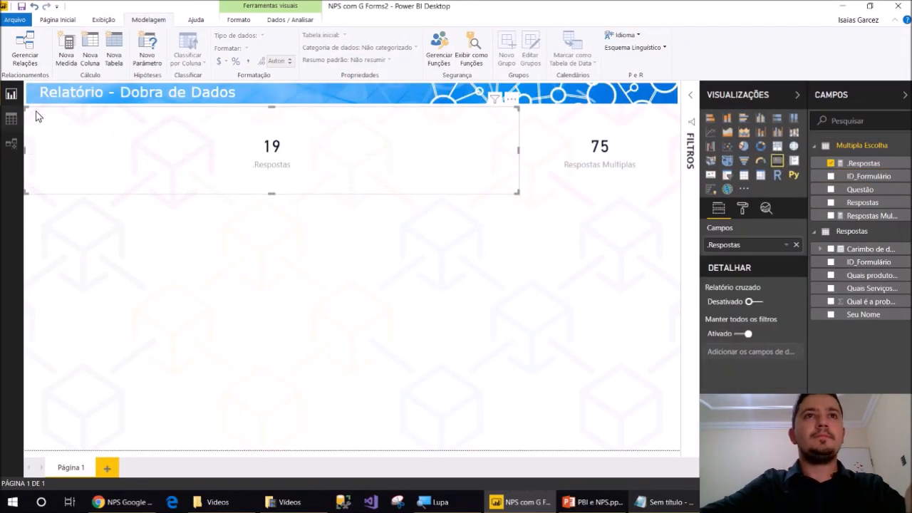
drag(518, 194, 119, 176)
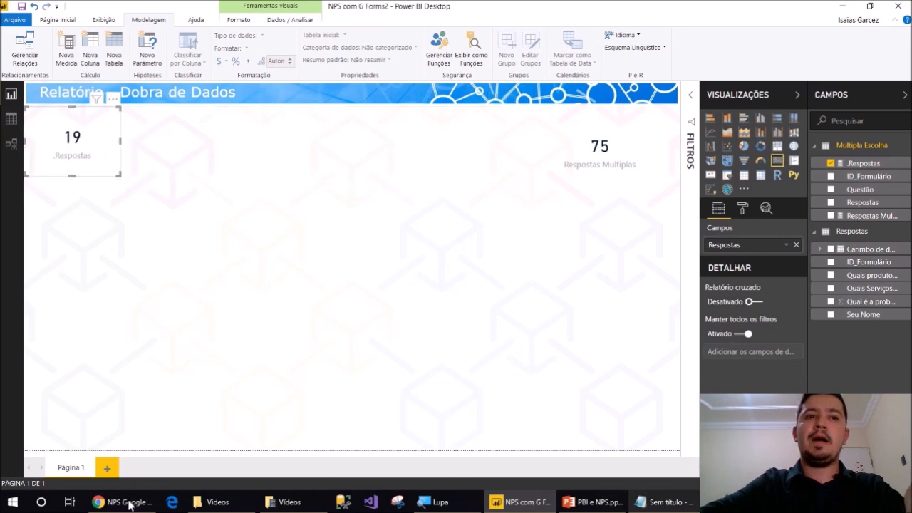
Confirm in Google Forms that the form's summary also lists 19 responses
click(125, 503)
click(324, 9)
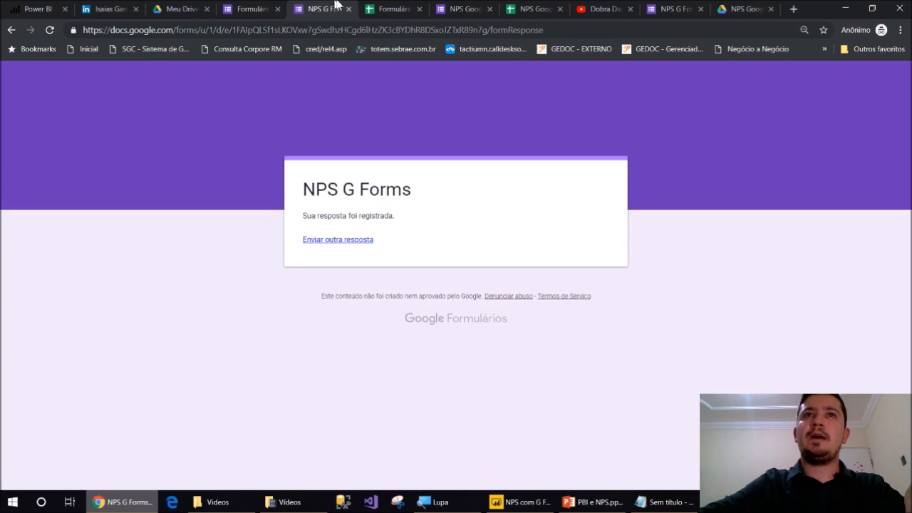
click(469, 8)
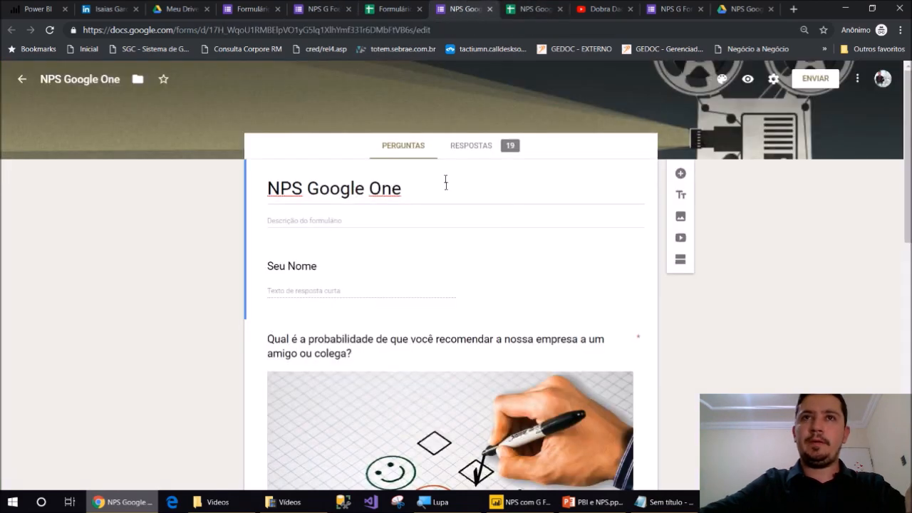
click(462, 146)
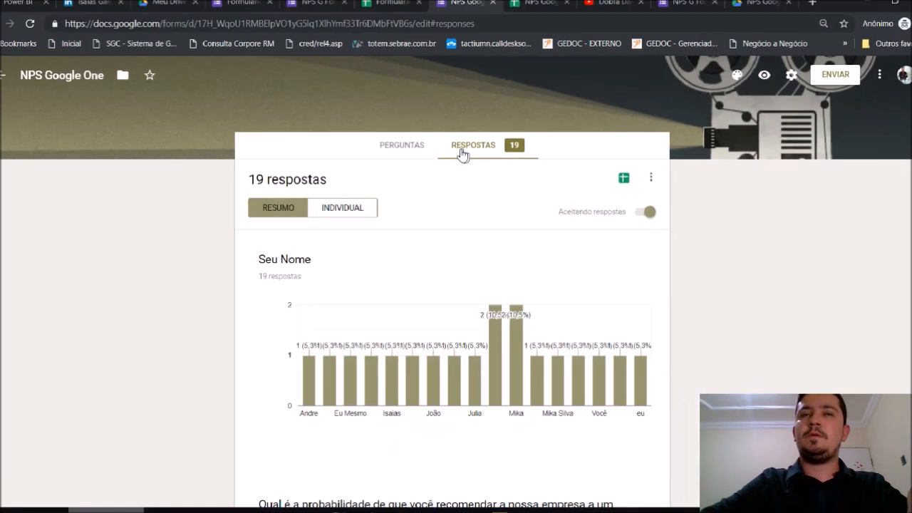
key(alt+Tab)
click(603, 166)
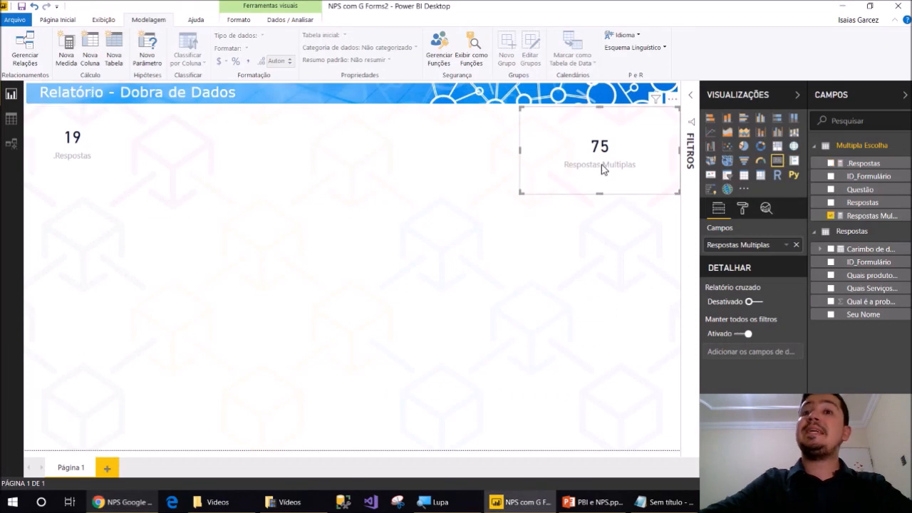
Add a donut chart of Respostas Multiplas split by Respostas on the right side
click(499, 210)
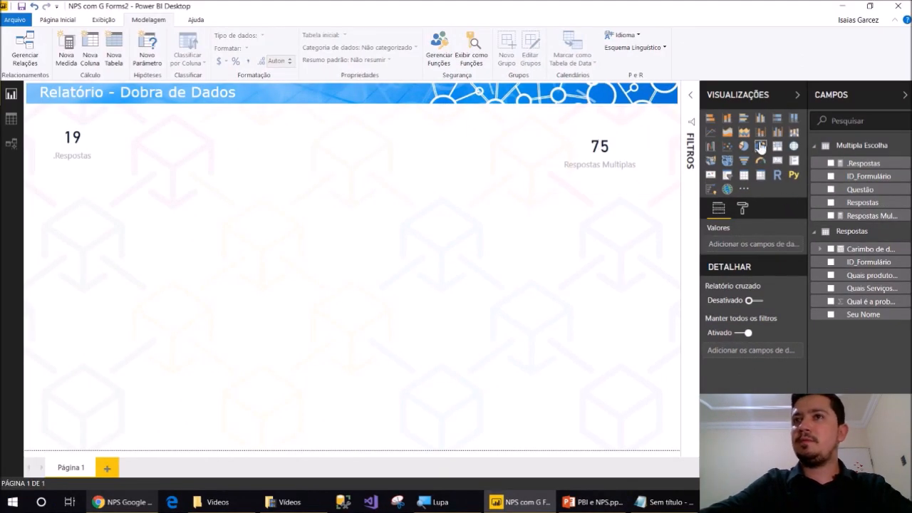
click(761, 146)
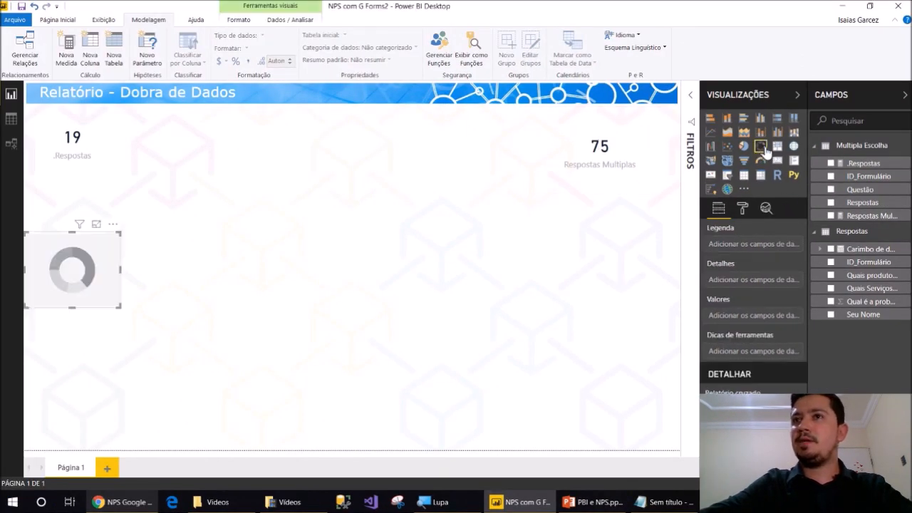
click(830, 219)
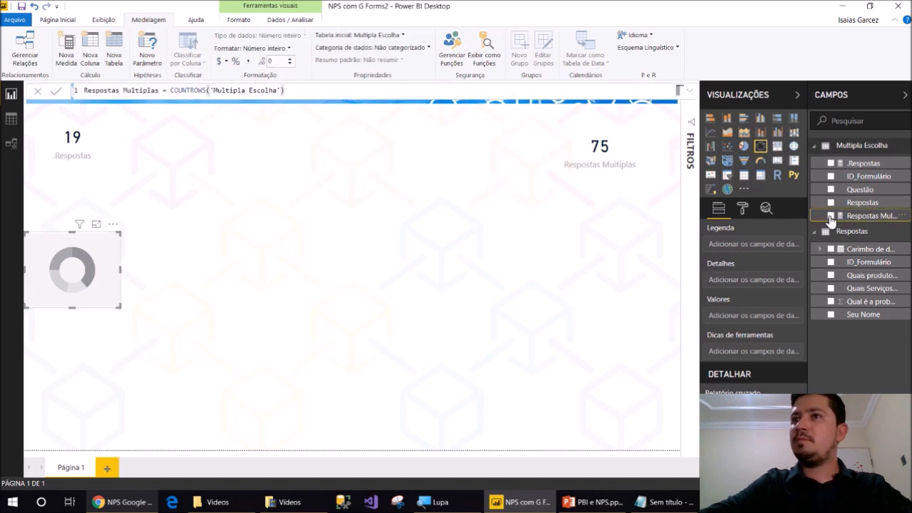
click(830, 217)
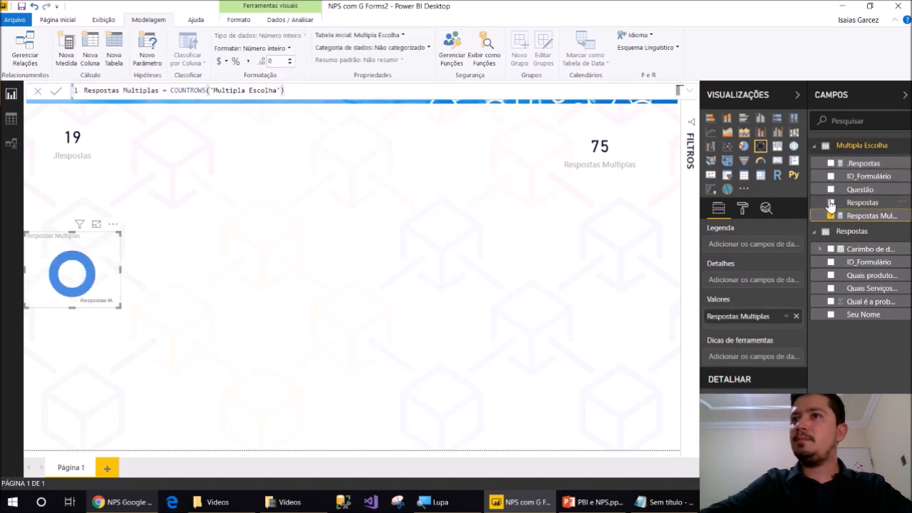
click(830, 203)
drag(100, 246, 662, 218)
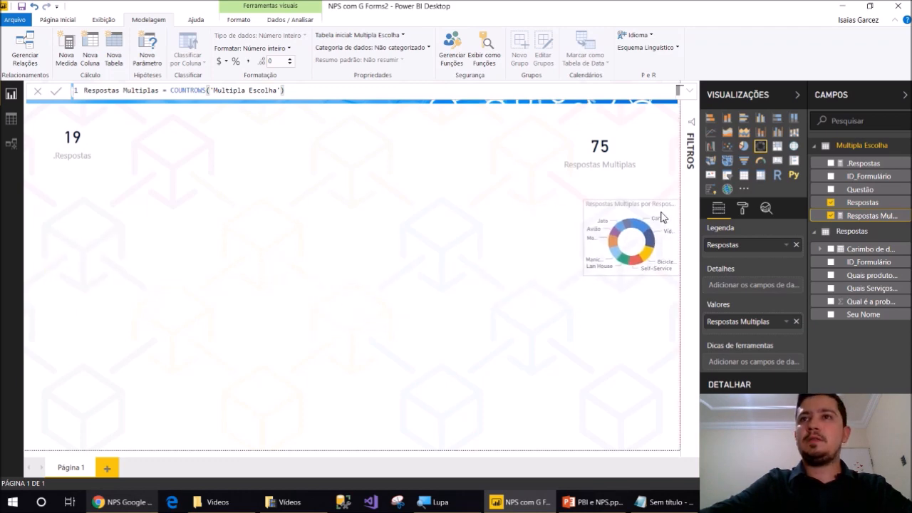
Set the donut's data labels to All detail labels and enlarge the chart
click(742, 209)
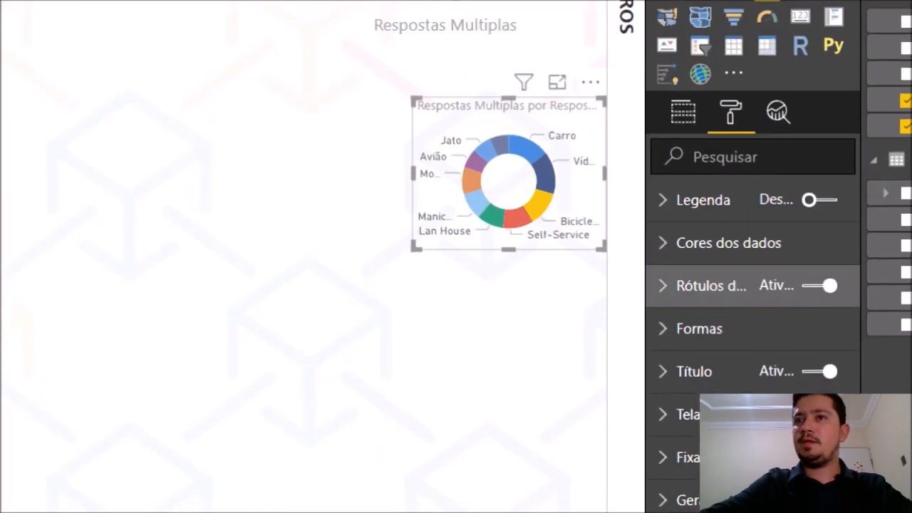
click(747, 298)
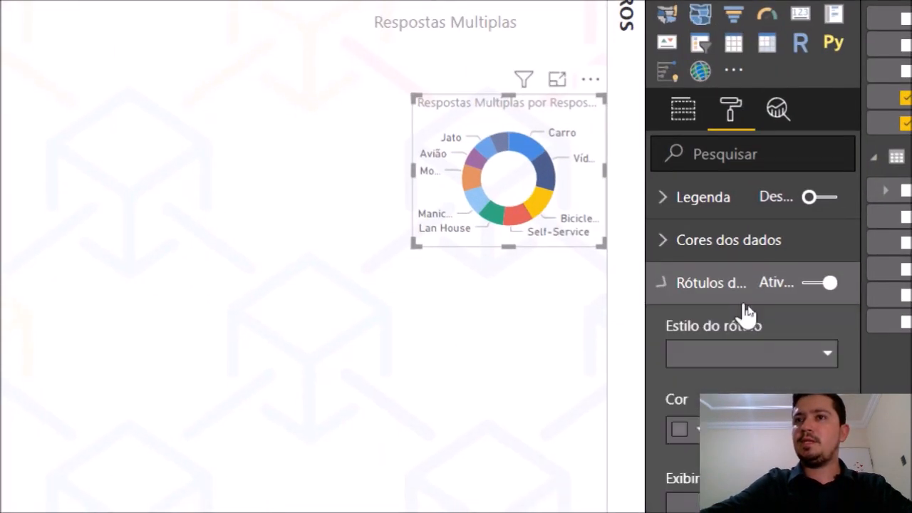
scroll(747, 314, down, 6)
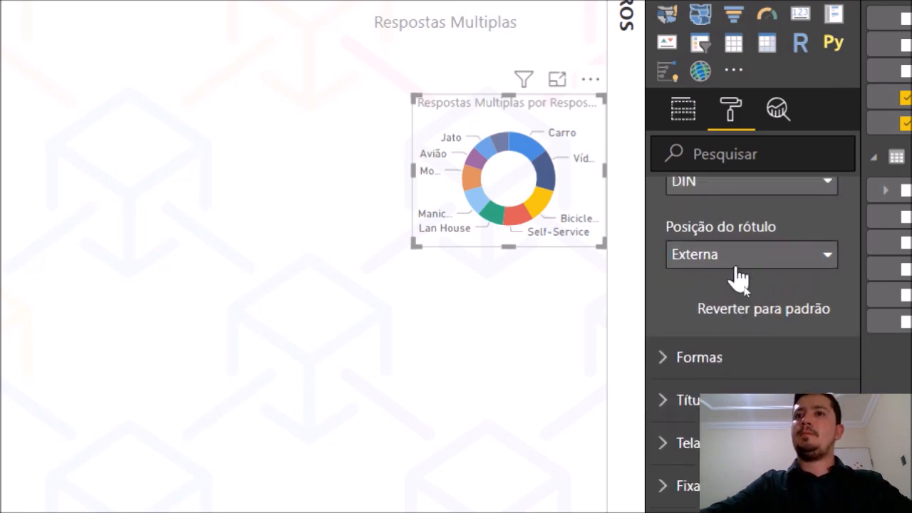
scroll(741, 279, up, 5)
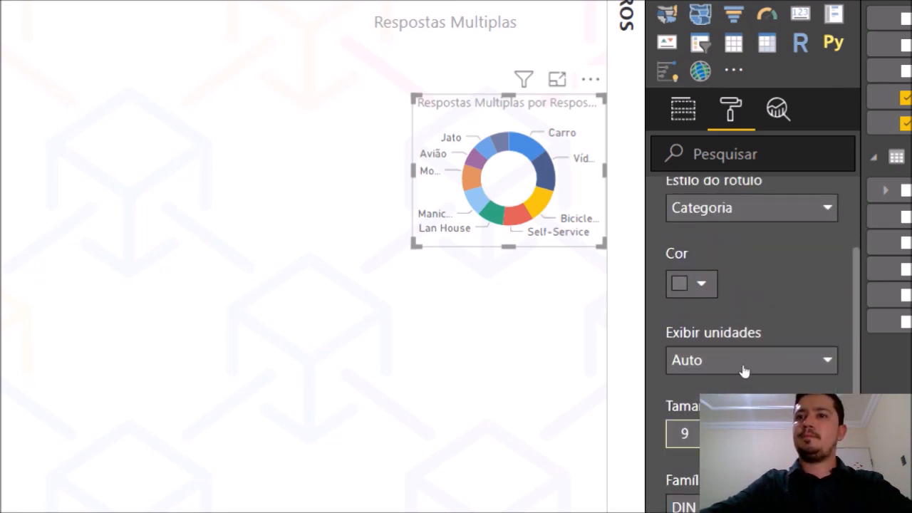
click(746, 210)
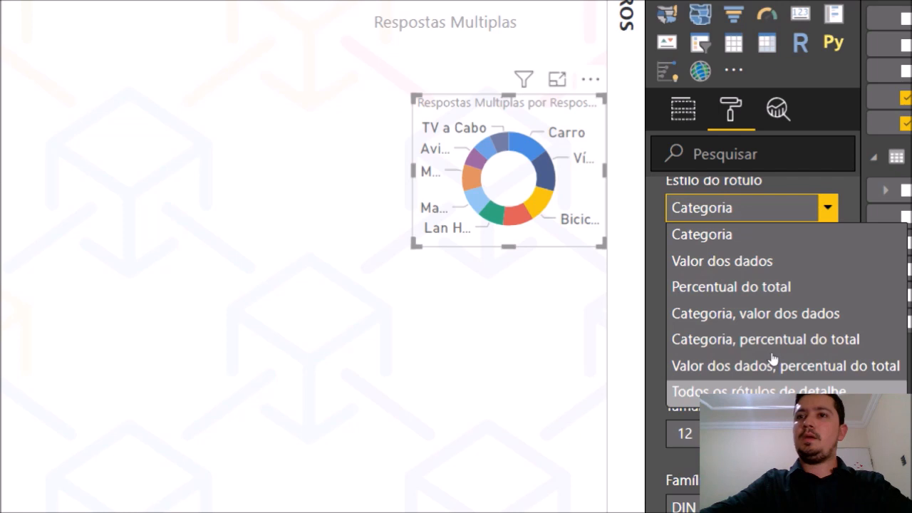
click(755, 390)
drag(414, 244, 187, 464)
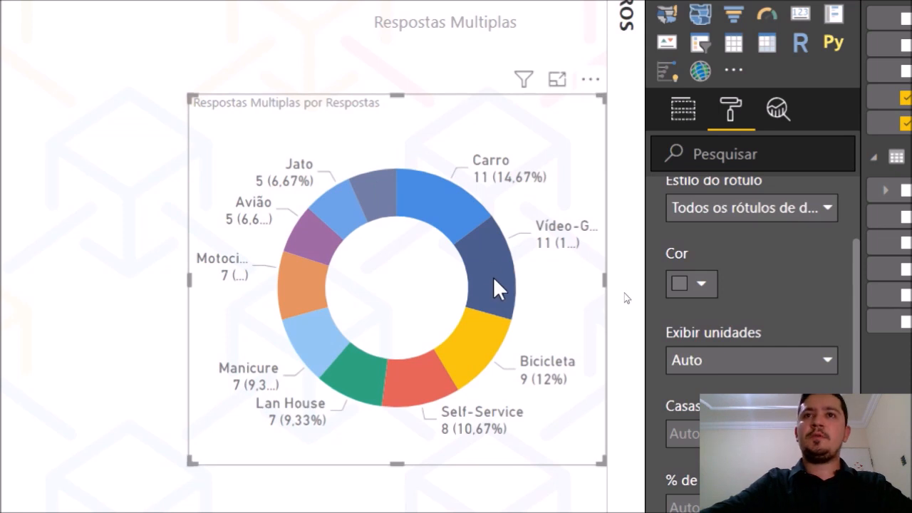
mouse_move(417, 397)
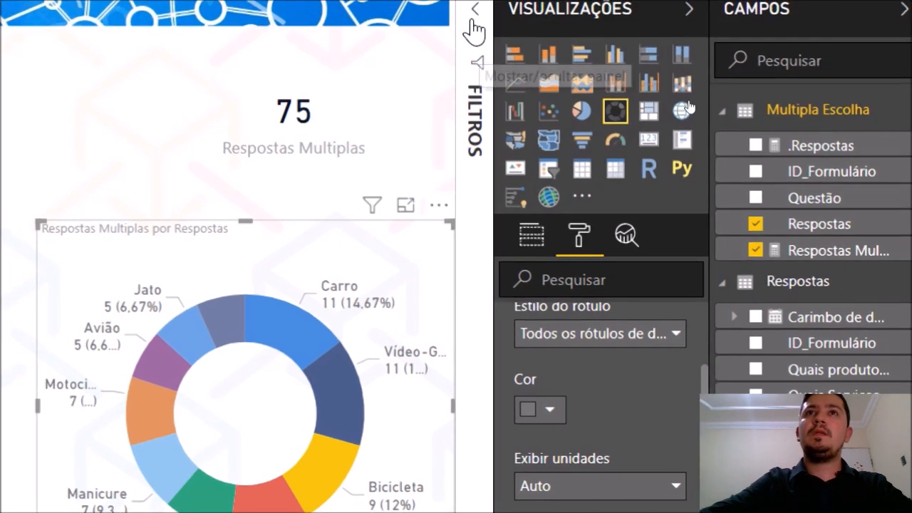
Filter the donut by Questão to show only the products question's answers
click(479, 33)
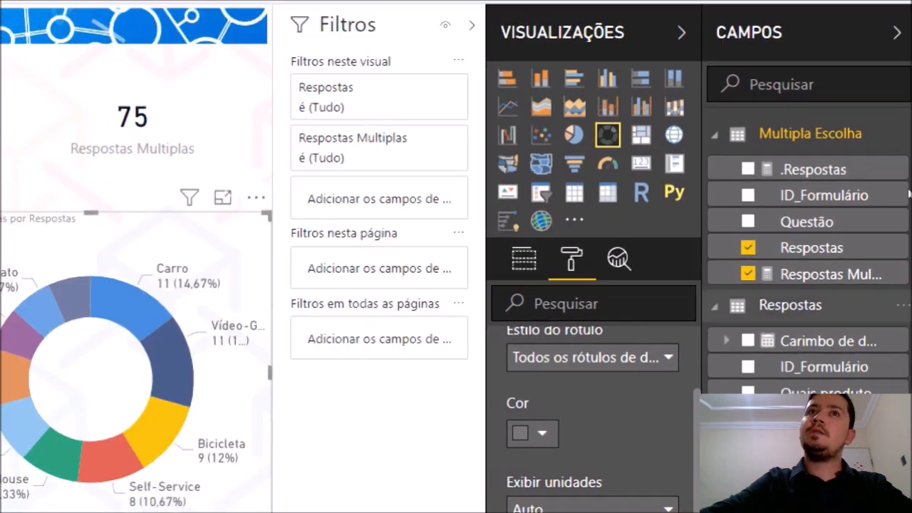
drag(808, 228, 355, 114)
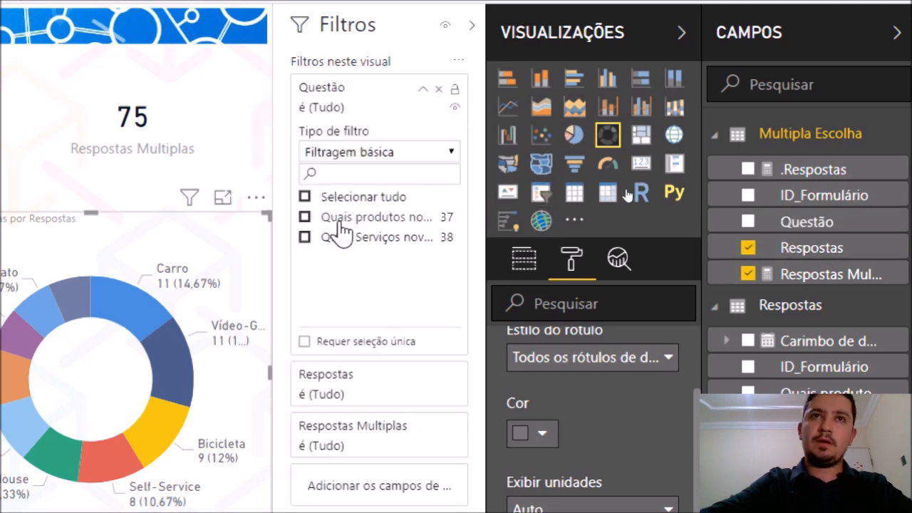
click(340, 221)
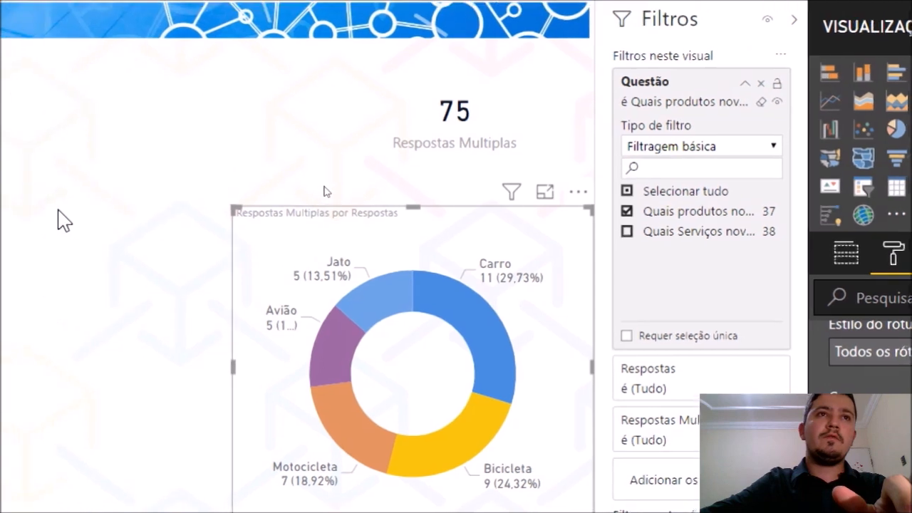
Paste a duplicate of the donut and place it beside the original
key(ctrl+v)
drag(317, 243, 299, 232)
drag(214, 243, 118, 226)
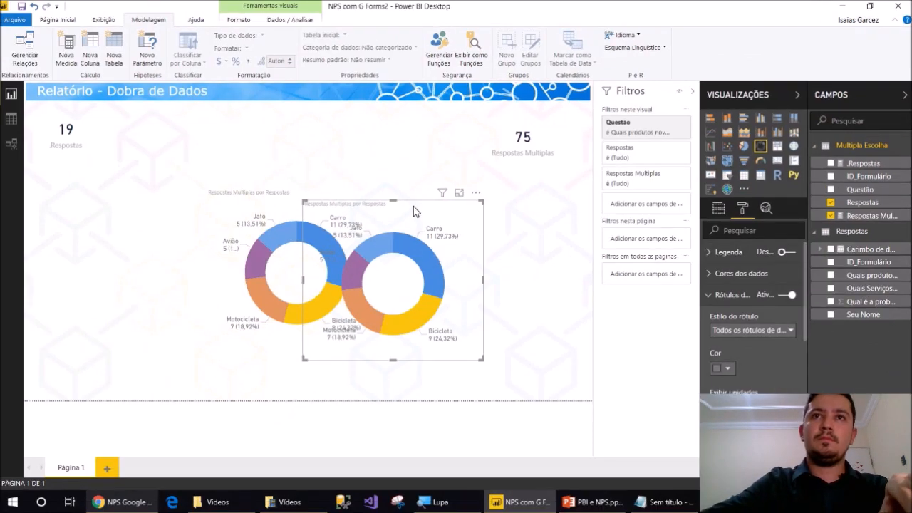
drag(416, 211, 550, 203)
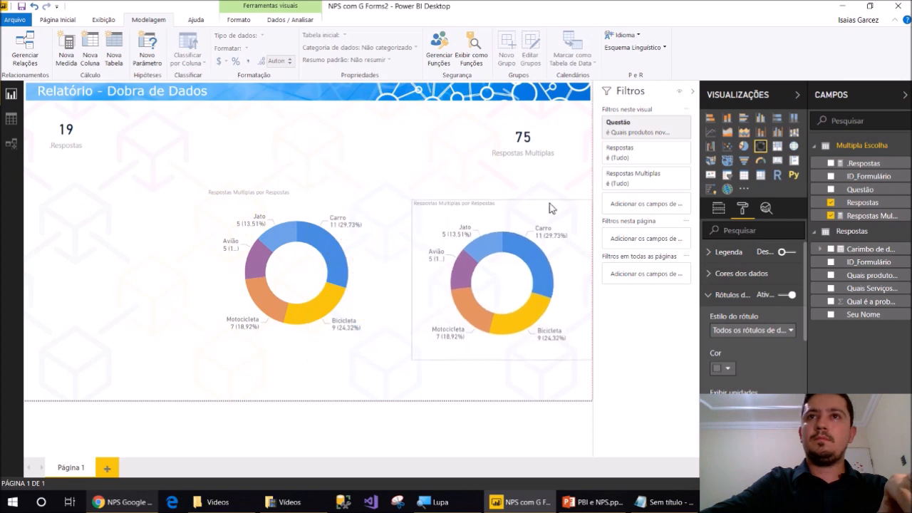
Switch the left donut's Questão filter from products to services, then bring up Google Forms responses
click(374, 198)
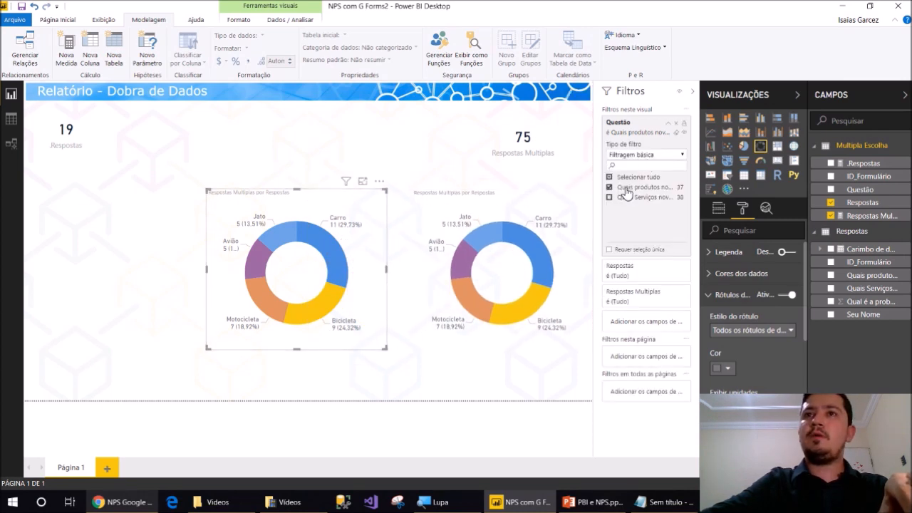
click(626, 189)
click(632, 197)
drag(310, 200, 335, 201)
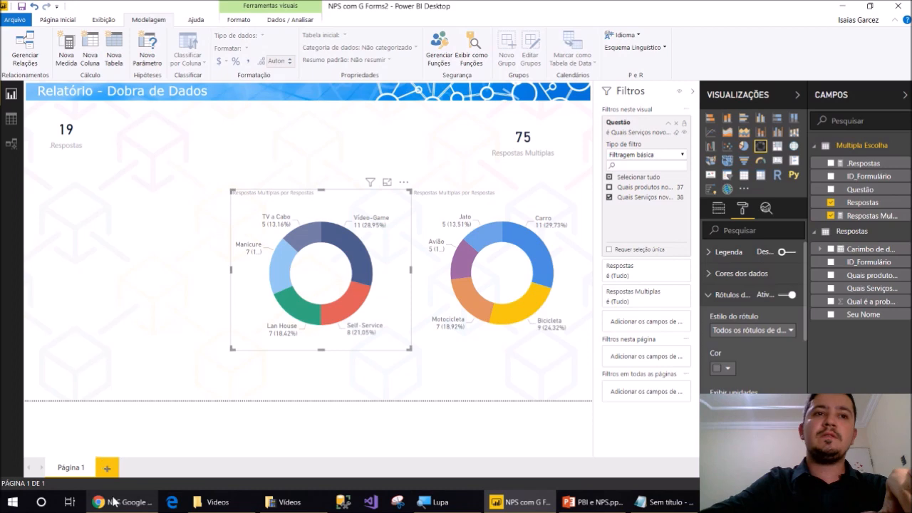
click(112, 500)
scroll(291, 370, down, 10)
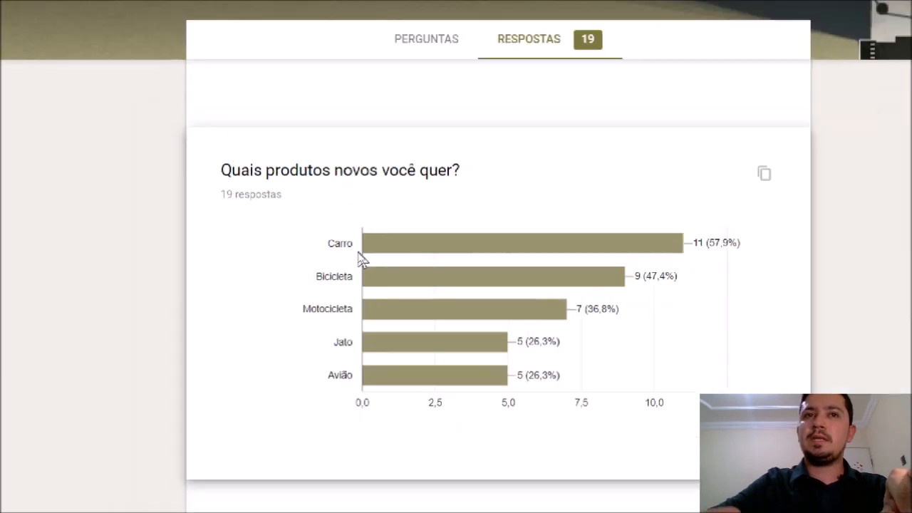
Compare the Google Forms product and services charts against the report's two donuts
key(alt+Tab)
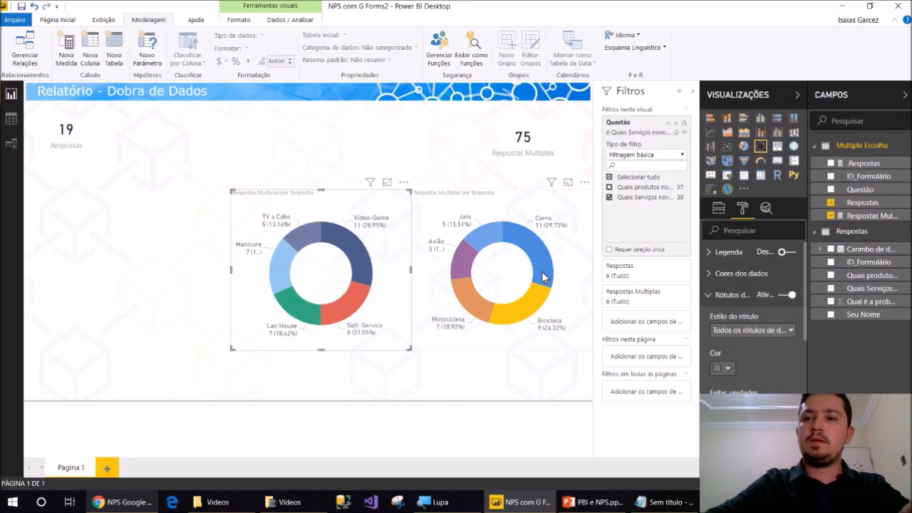
mouse_move(542, 273)
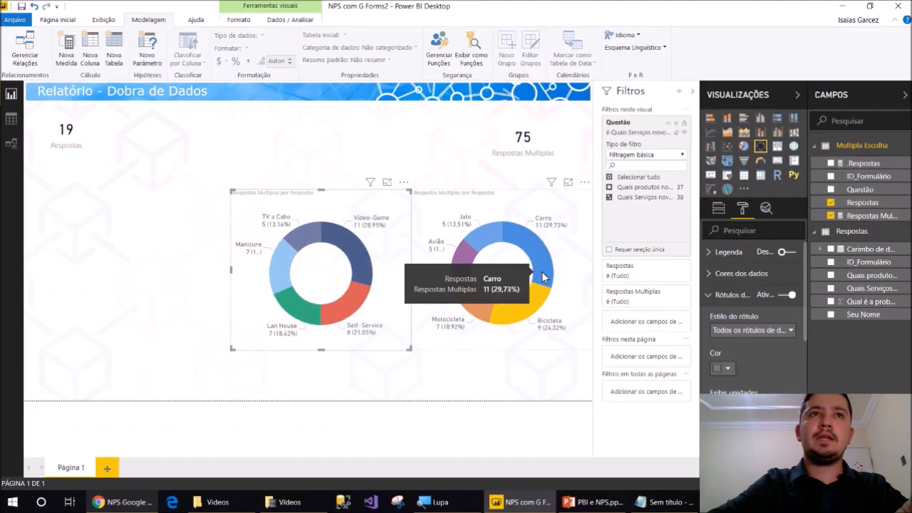
key(alt+Tab)
scroll(484, 385, down, 3)
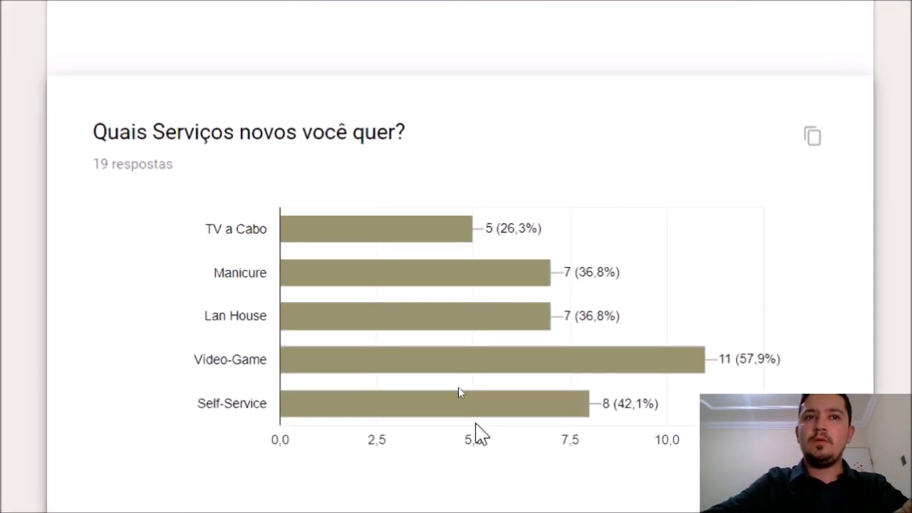
key(alt+Tab)
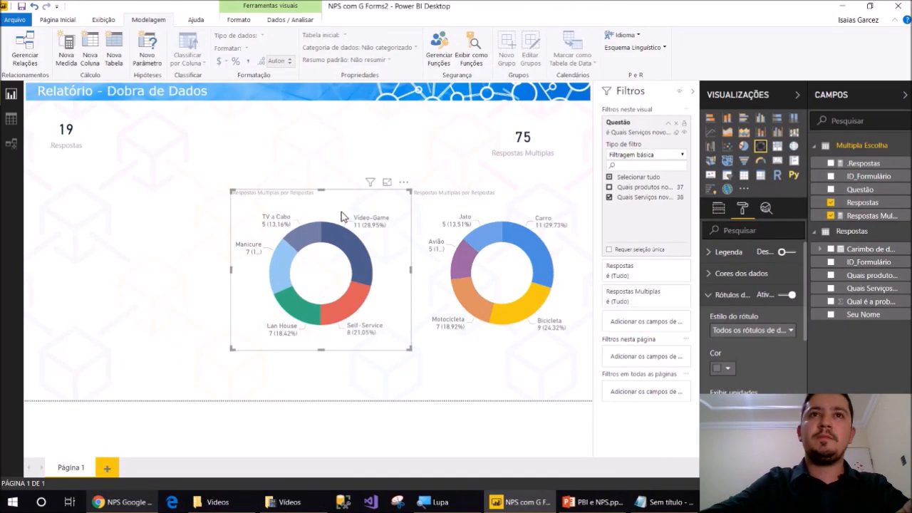
Move both donut charts lower on the page
click(497, 165)
drag(331, 204, 318, 285)
drag(443, 206, 443, 257)
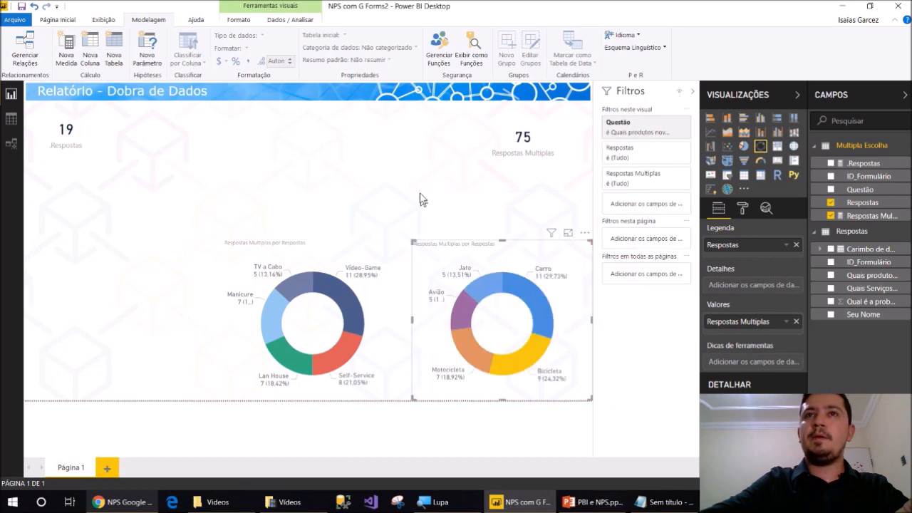
click(420, 196)
Add a column chart of .Respostas by recommendation score, placed near the cards
click(832, 164)
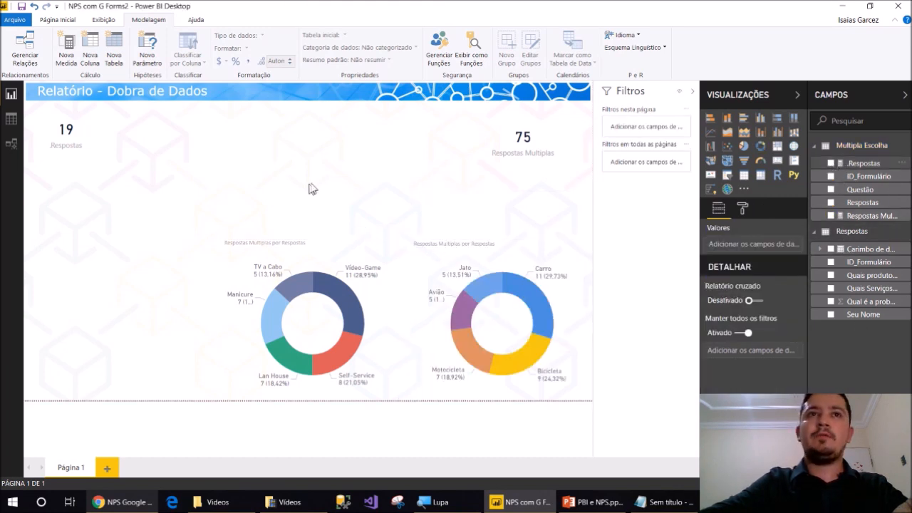
click(831, 302)
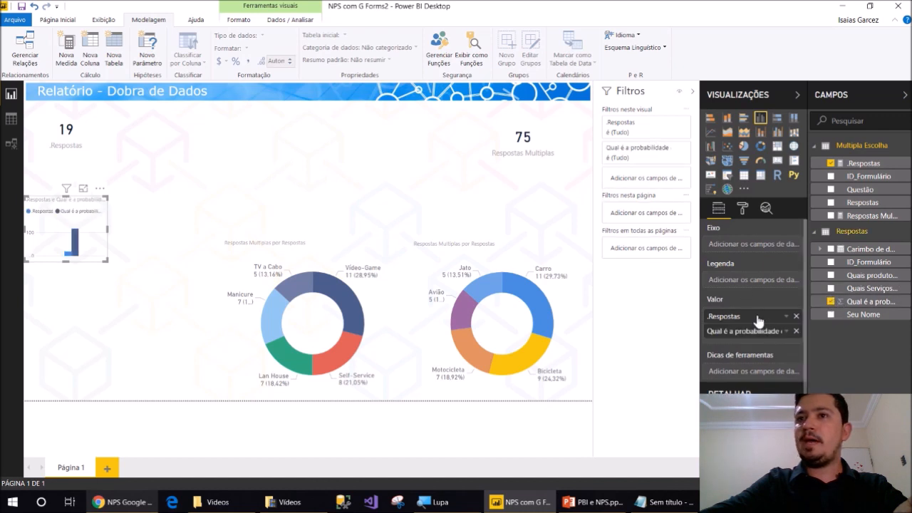
drag(761, 327, 753, 246)
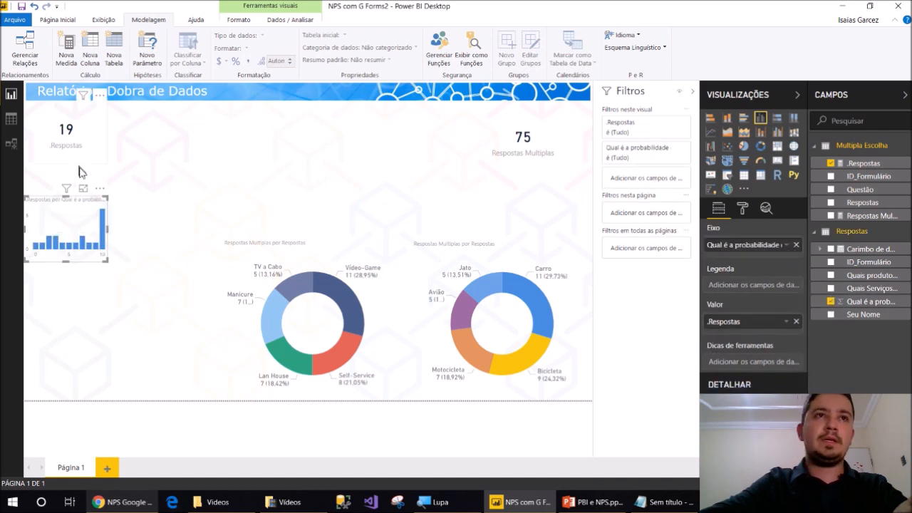
drag(78, 210, 427, 155)
drag(343, 178, 393, 182)
Make the column chart's x-axis categorical and sort the scores ascending from 0 to 10
click(743, 209)
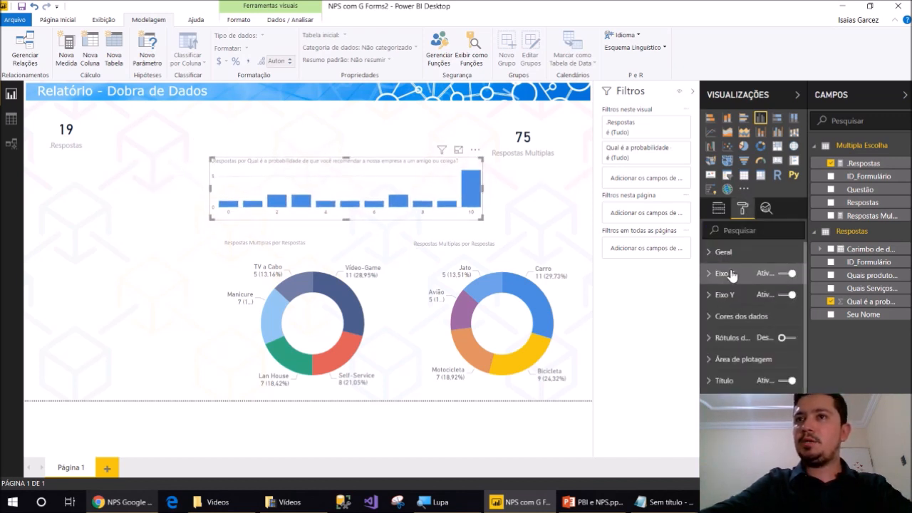
click(735, 277)
click(742, 308)
click(741, 332)
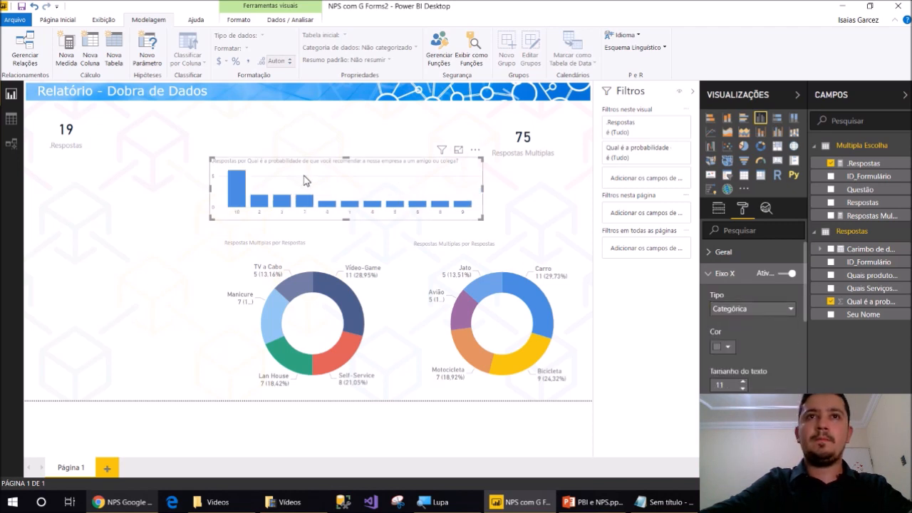
click(475, 155)
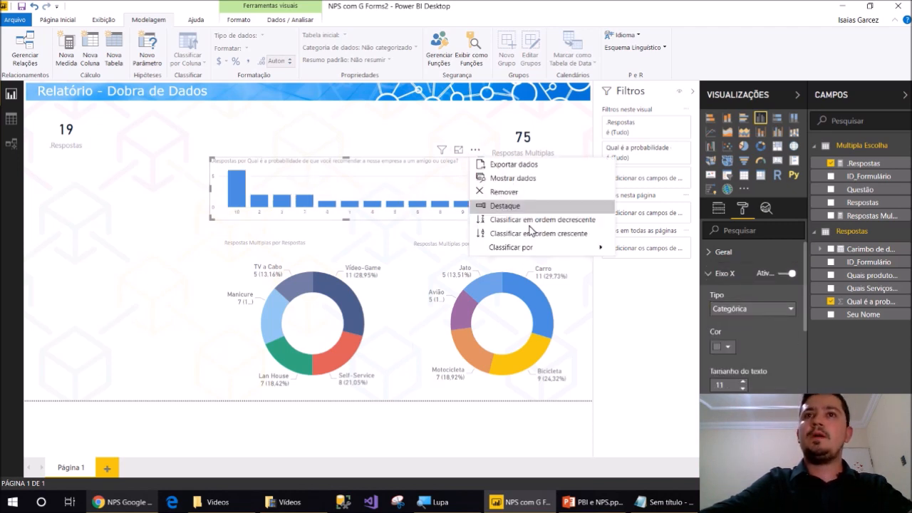
click(619, 254)
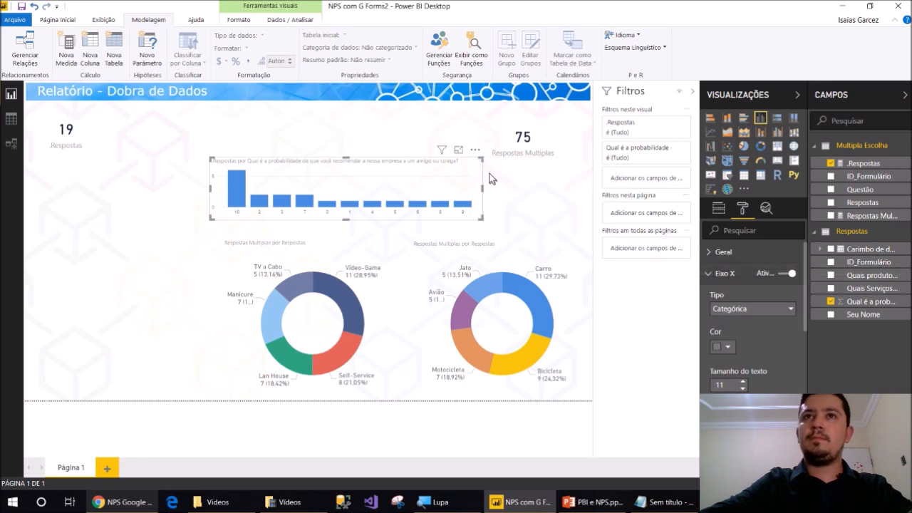
click(476, 156)
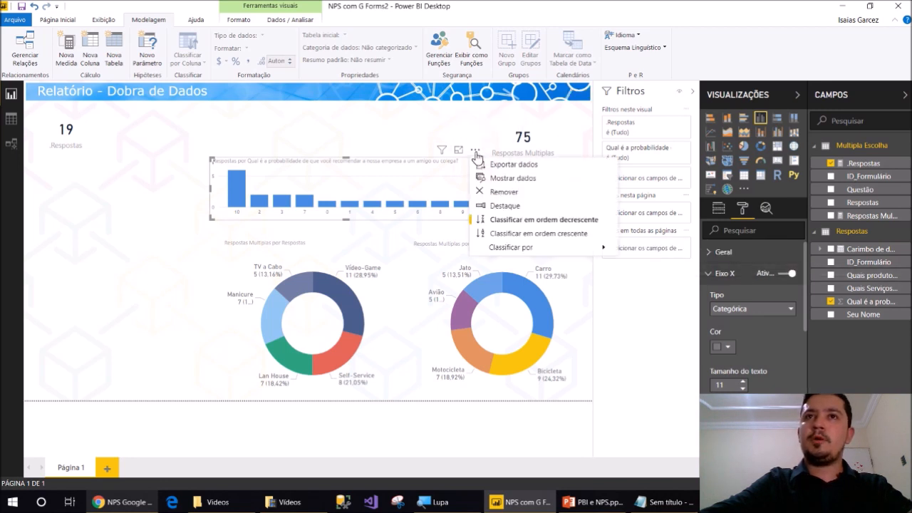
click(576, 235)
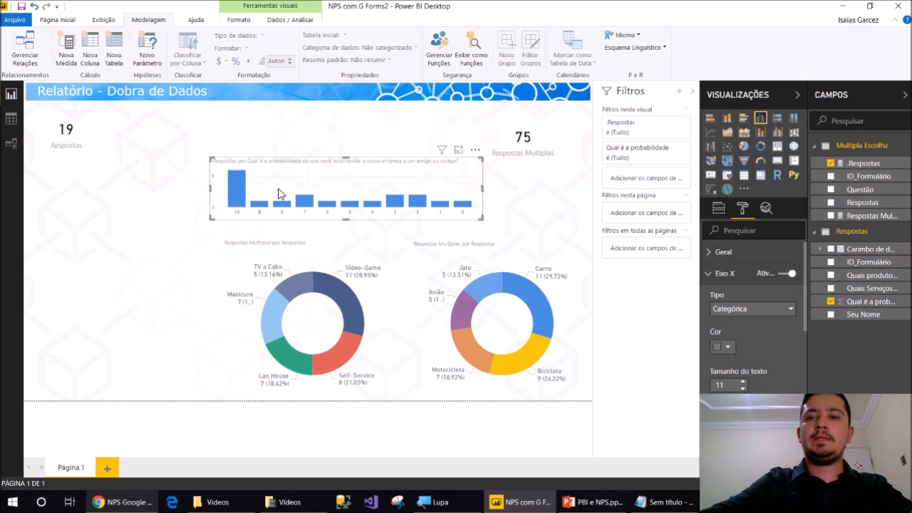
key(super+plus)
drag(350, 178, 382, 192)
drag(492, 207, 470, 198)
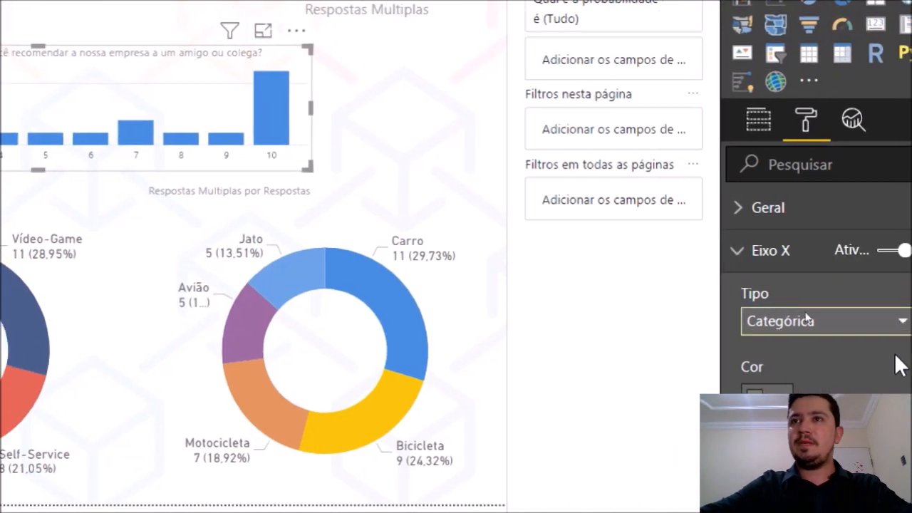
Turn on the column chart's data labels at text size 10, then test by selecting score 10
click(788, 262)
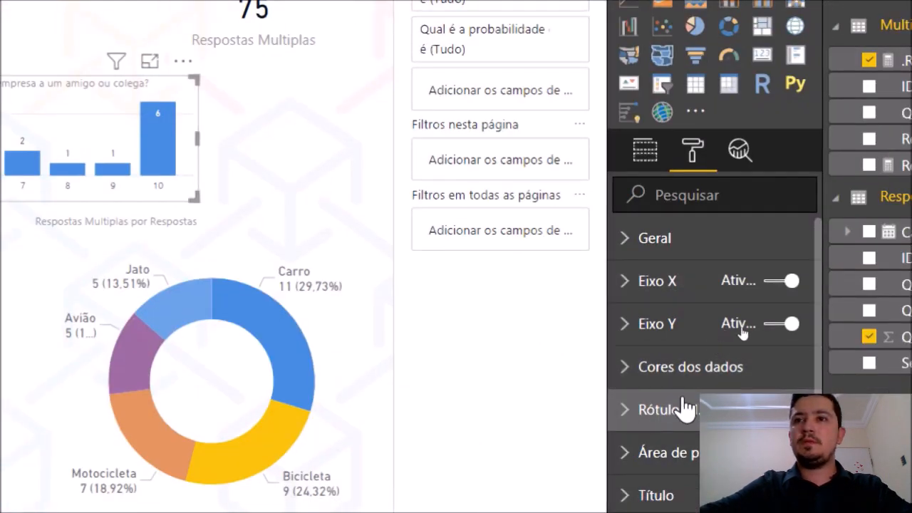
click(677, 411)
scroll(729, 346, down, 3)
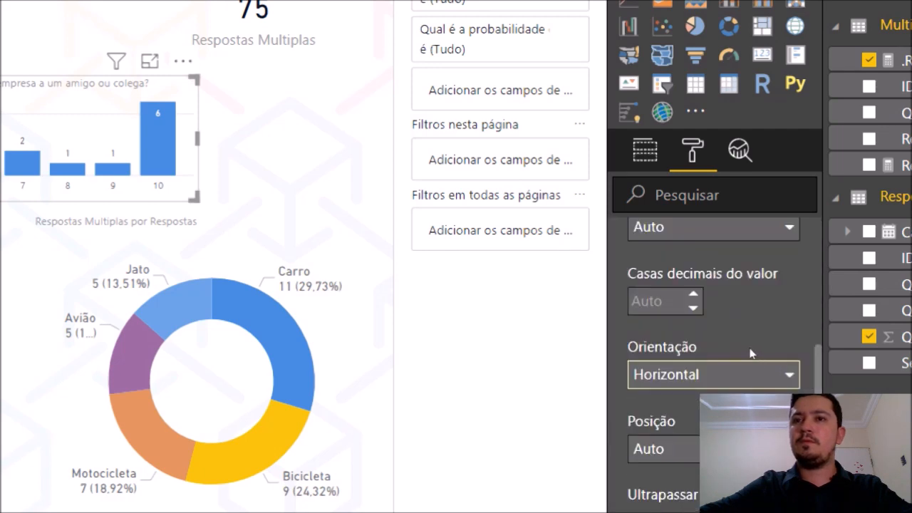
scroll(752, 349, down, 3)
click(693, 442)
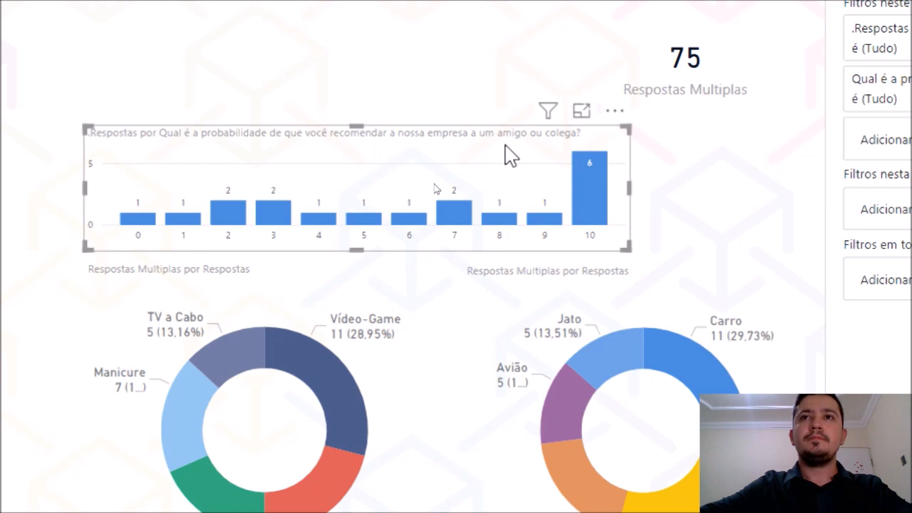
click(576, 190)
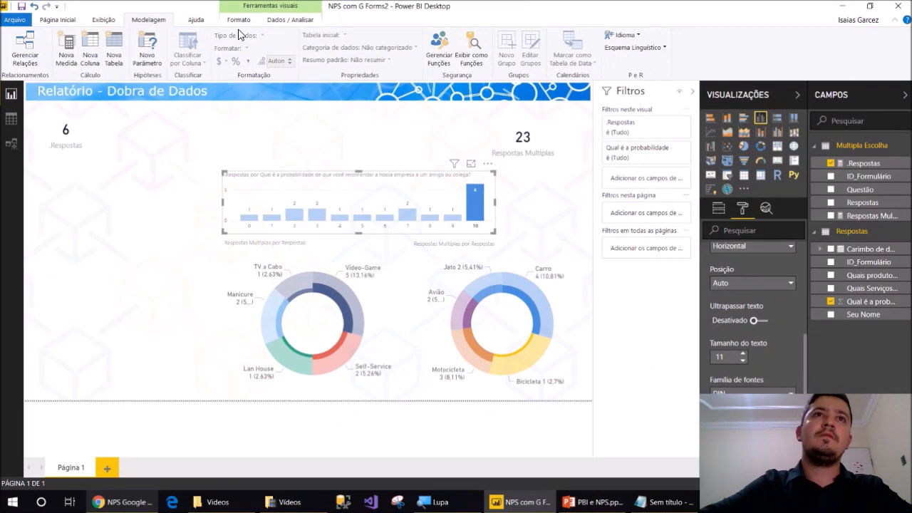
Set the column chart's interaction on both the products and services donuts to Filter
click(238, 20)
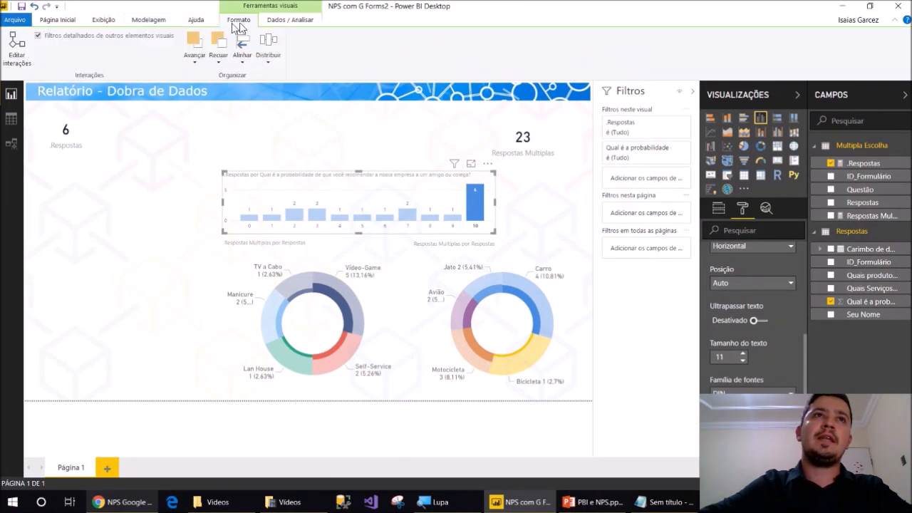
click(17, 48)
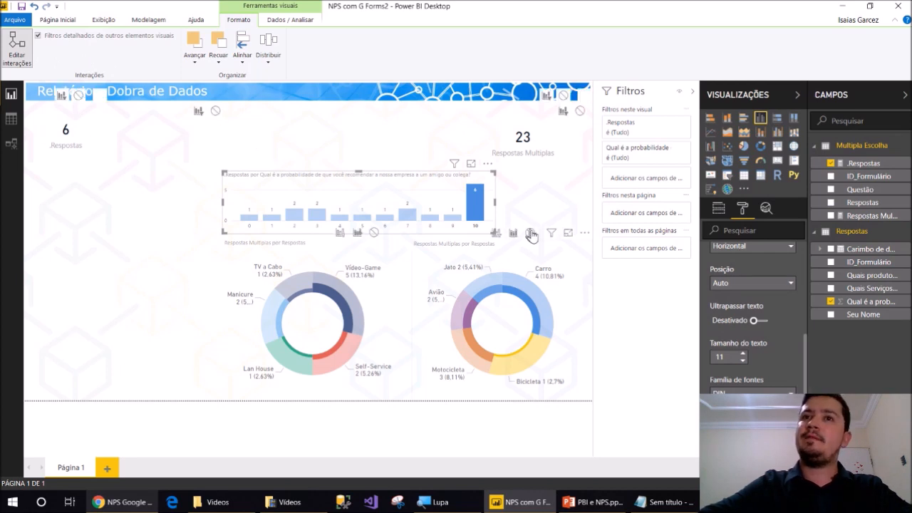
click(496, 233)
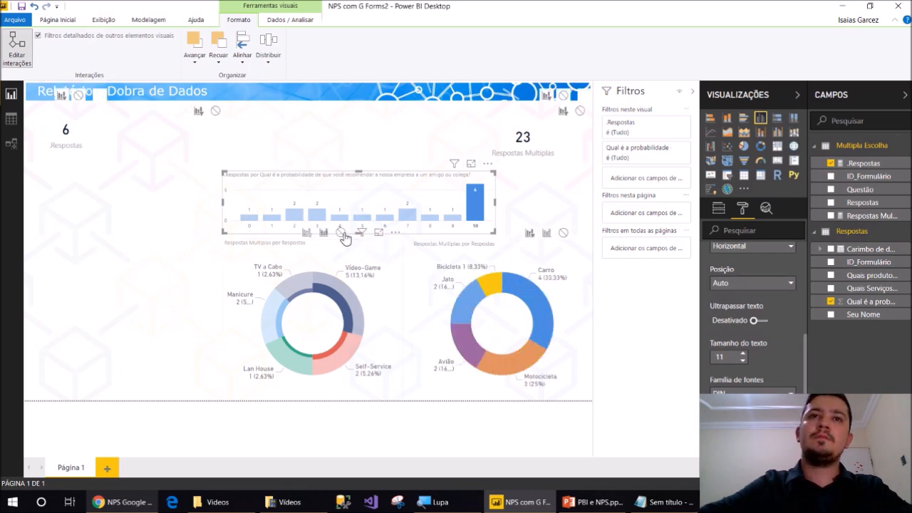
click(307, 233)
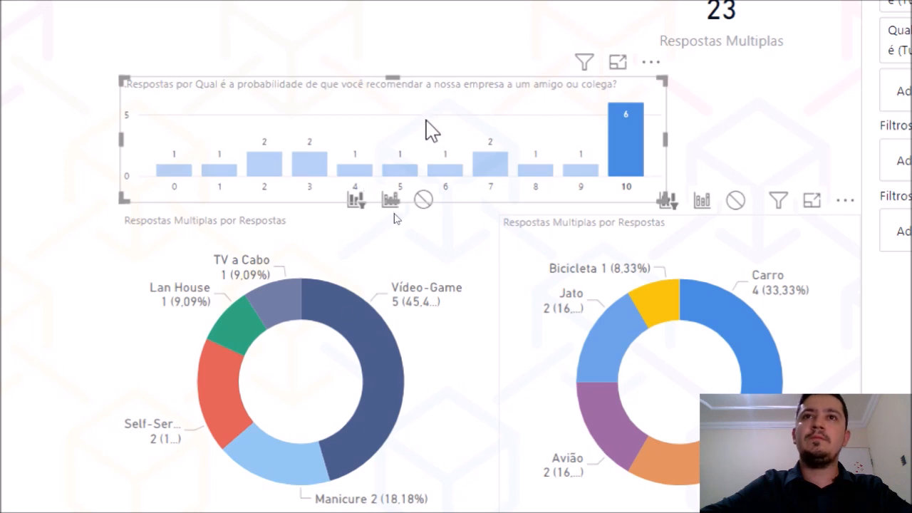
Test the cross-filtering with score 7 and the Self-Service slice
click(491, 165)
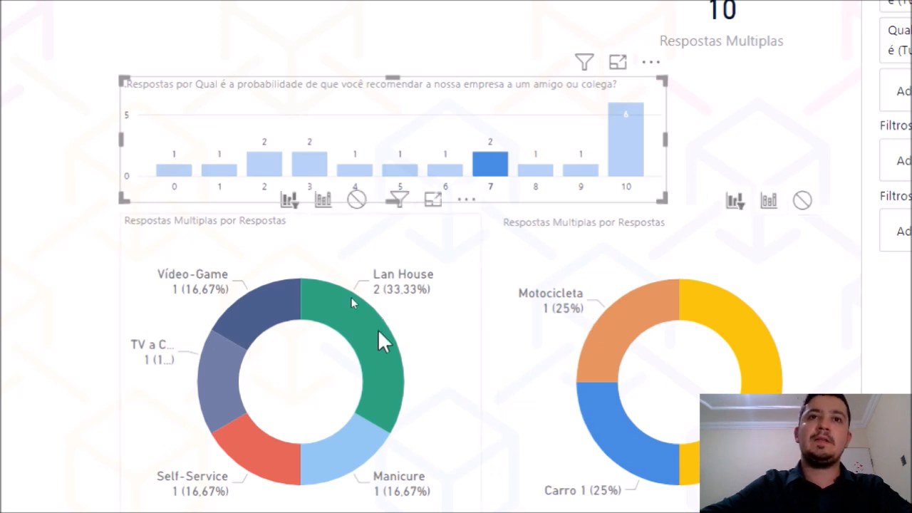
drag(484, 94, 504, 71)
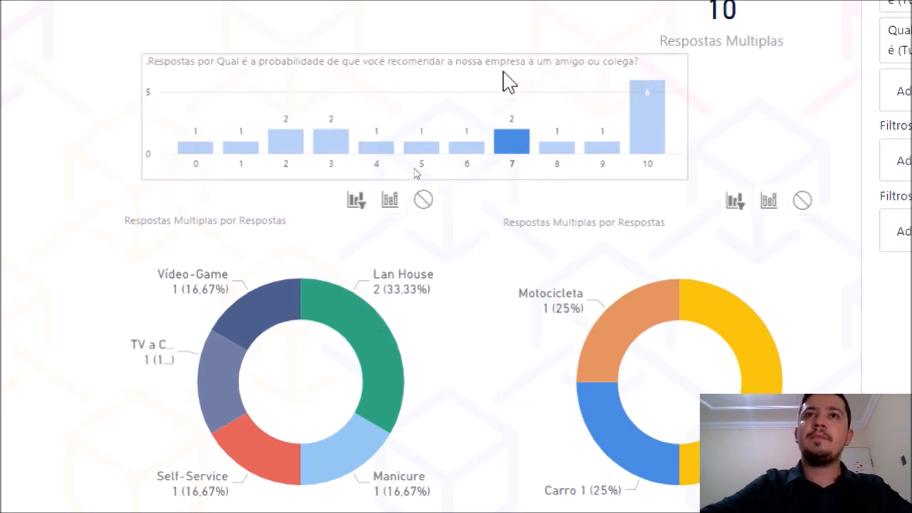
click(519, 152)
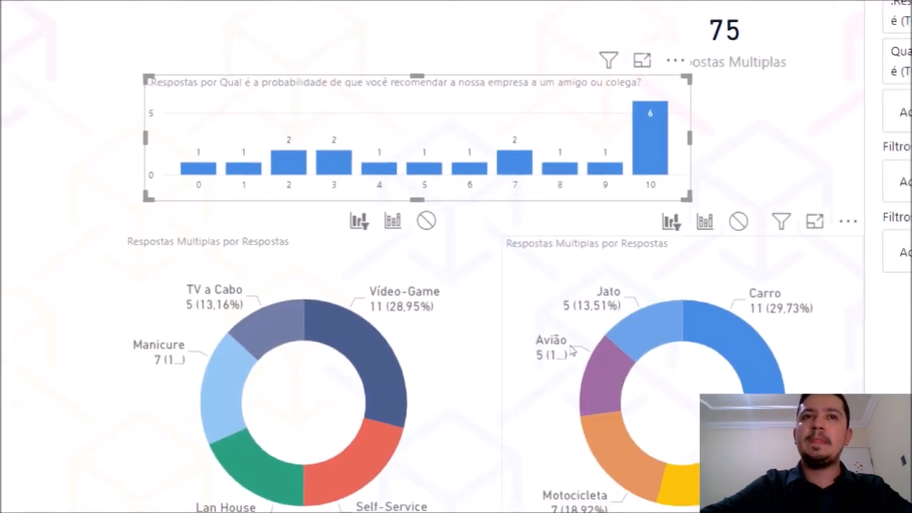
click(370, 428)
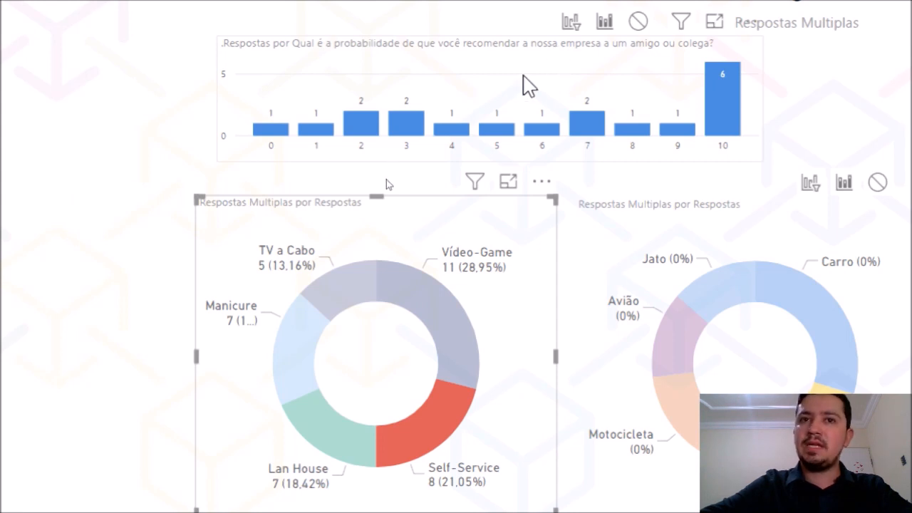
Set the Multipla Escolha–Respostas relationship's cross filter direction to Both
click(8, 80)
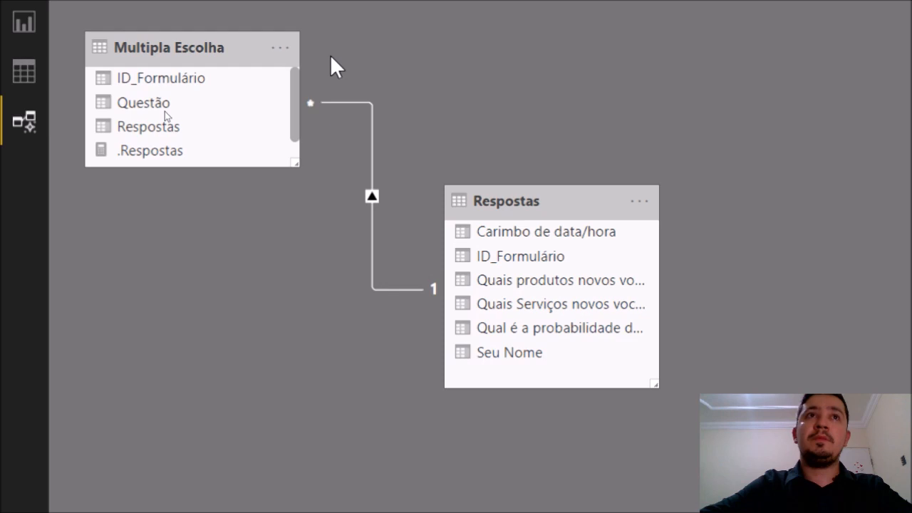
double_click(371, 189)
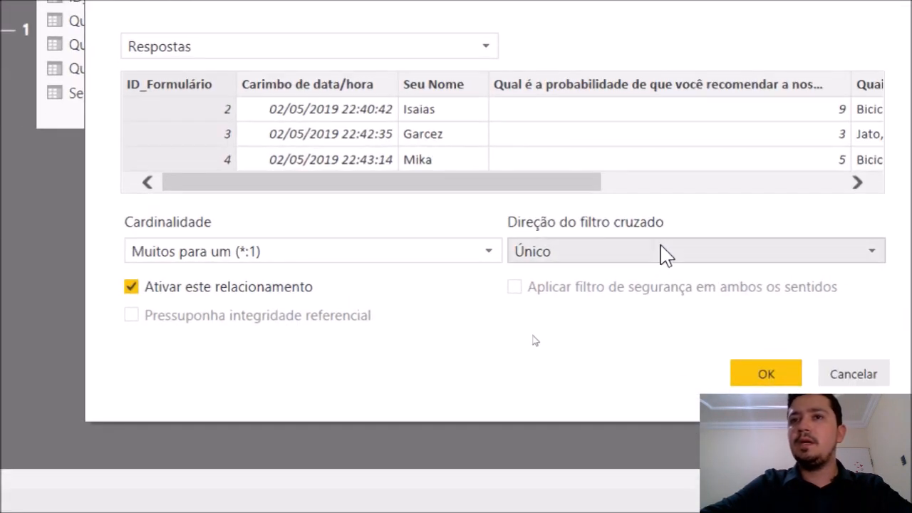
click(737, 265)
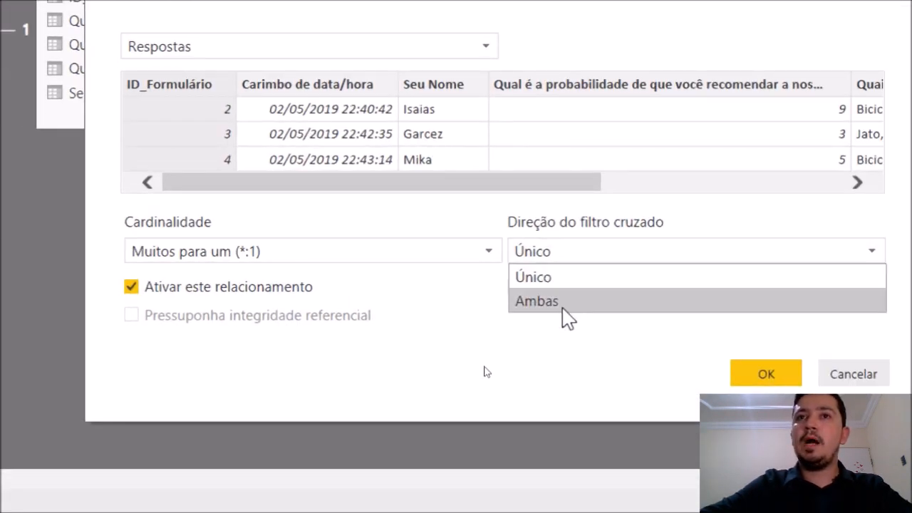
click(564, 303)
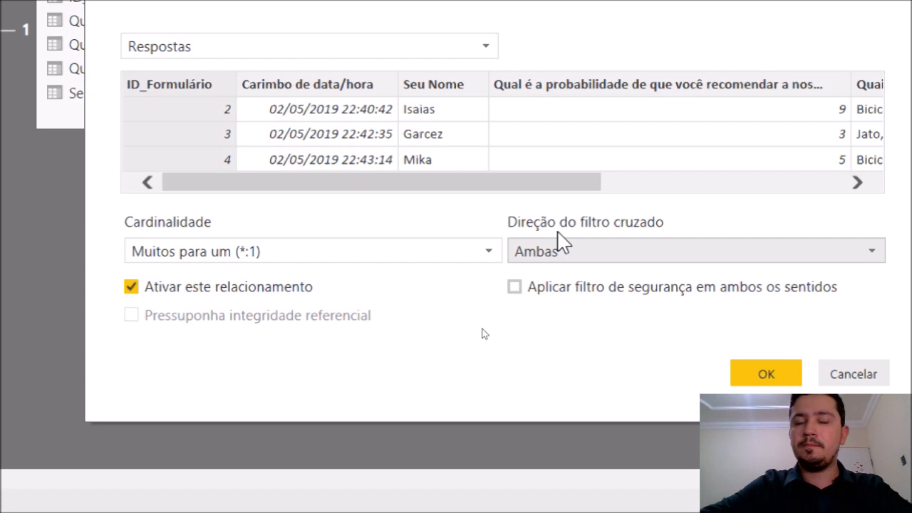
click(745, 383)
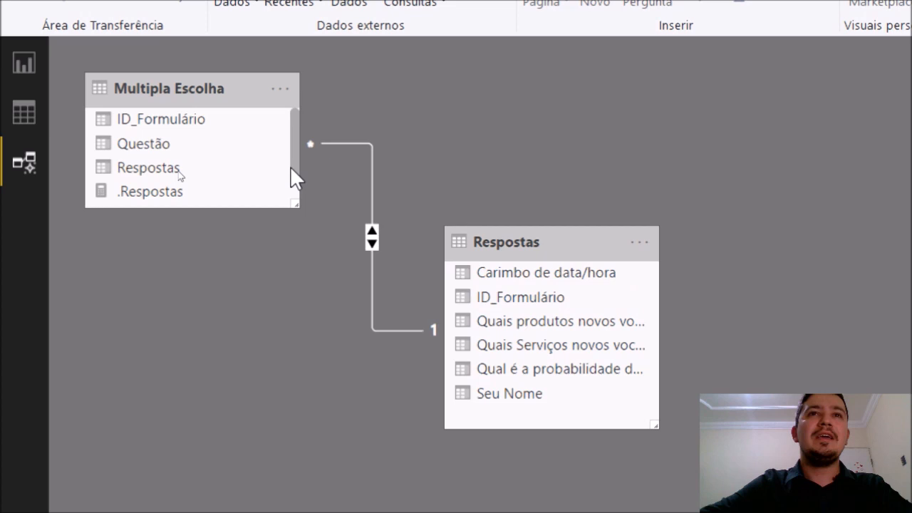
click(126, 143)
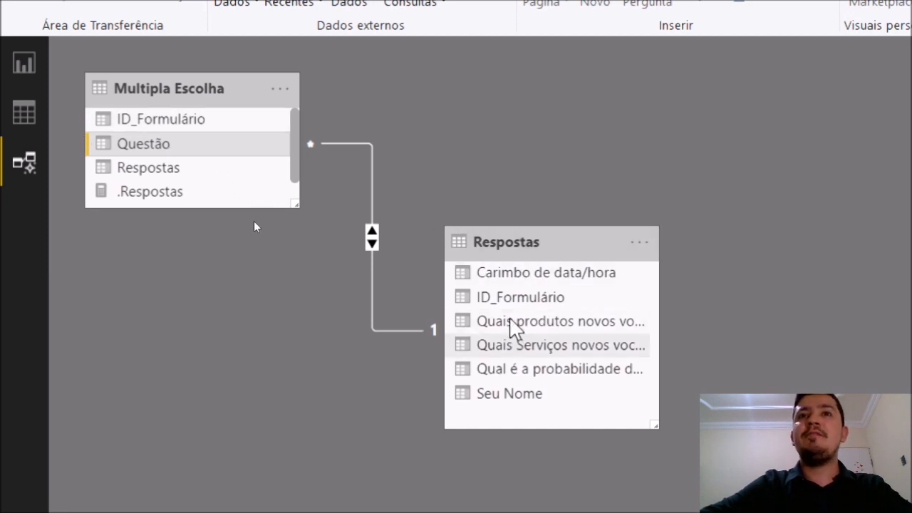
click(14, 63)
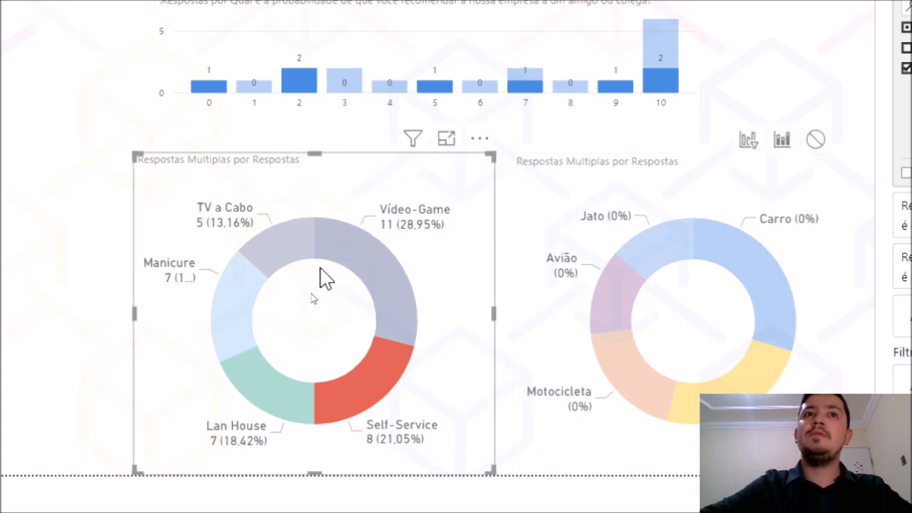
click(292, 250)
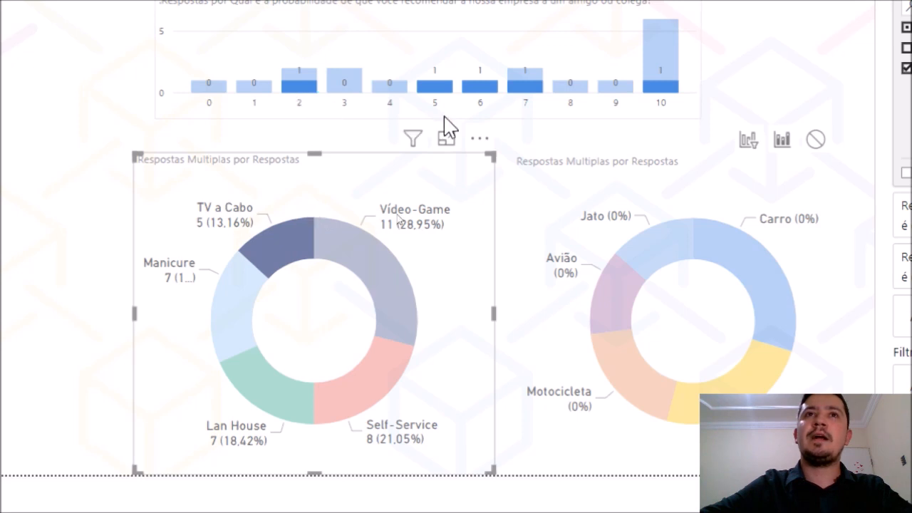
click(754, 260)
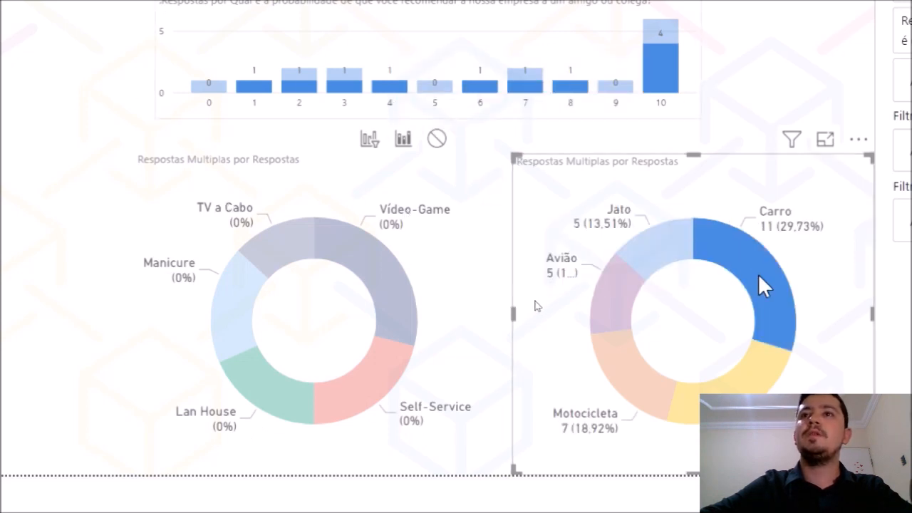
click(758, 277)
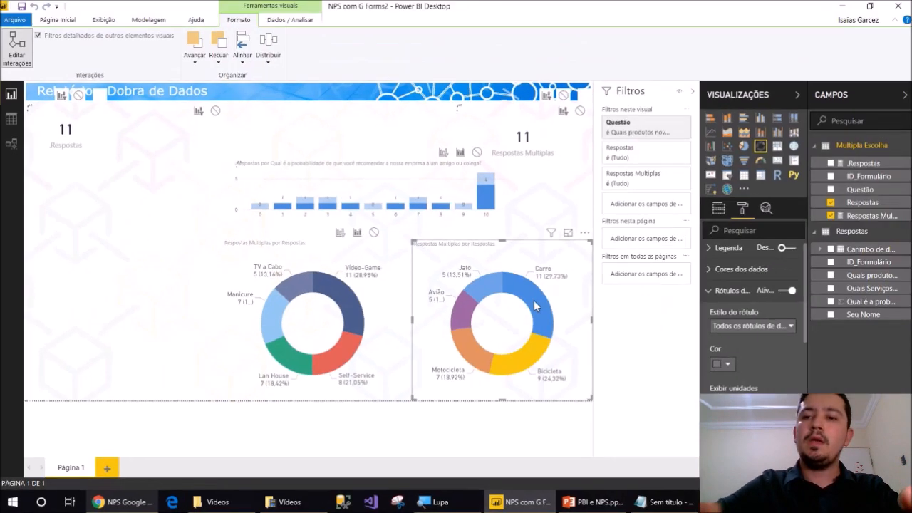